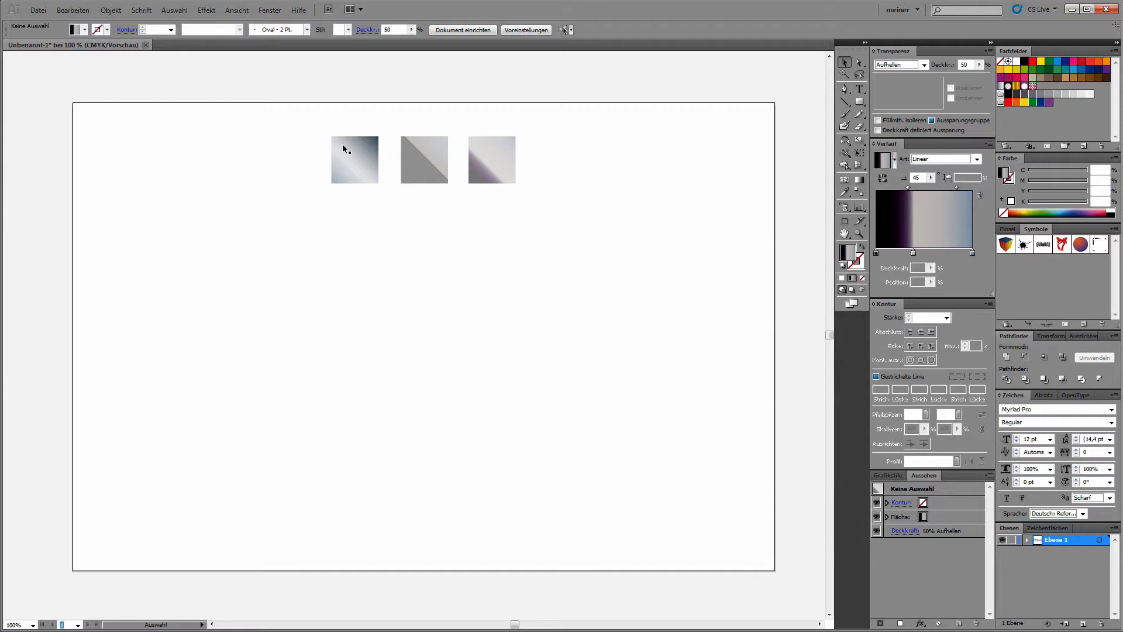
Step: Inspect the first gradient square's gradient settings
click(344, 149)
click(727, 242)
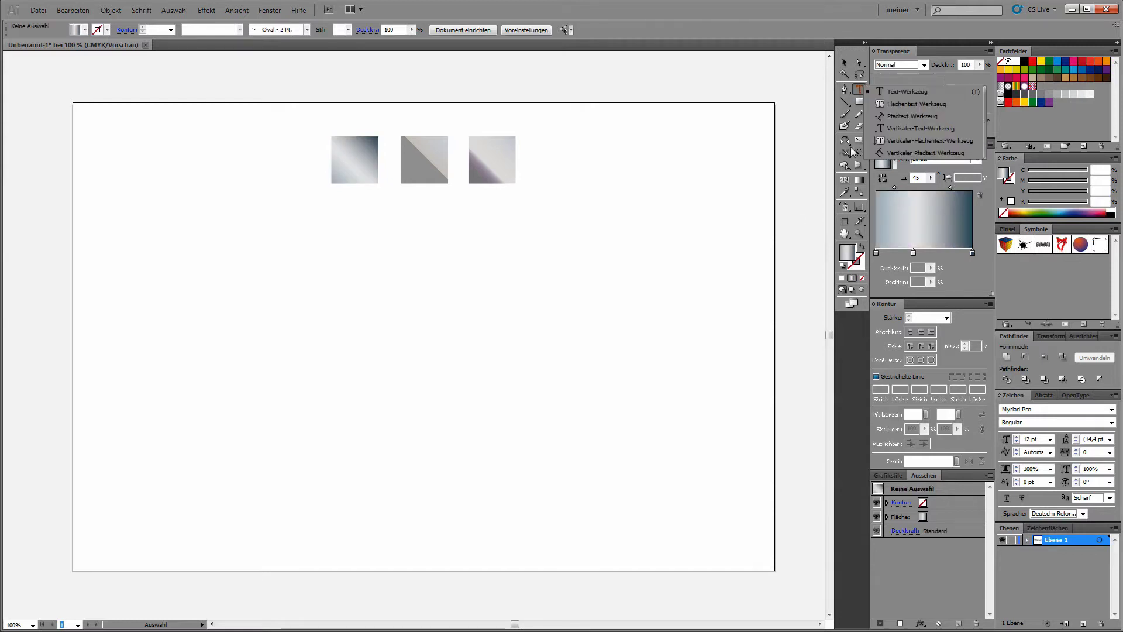
click(859, 89)
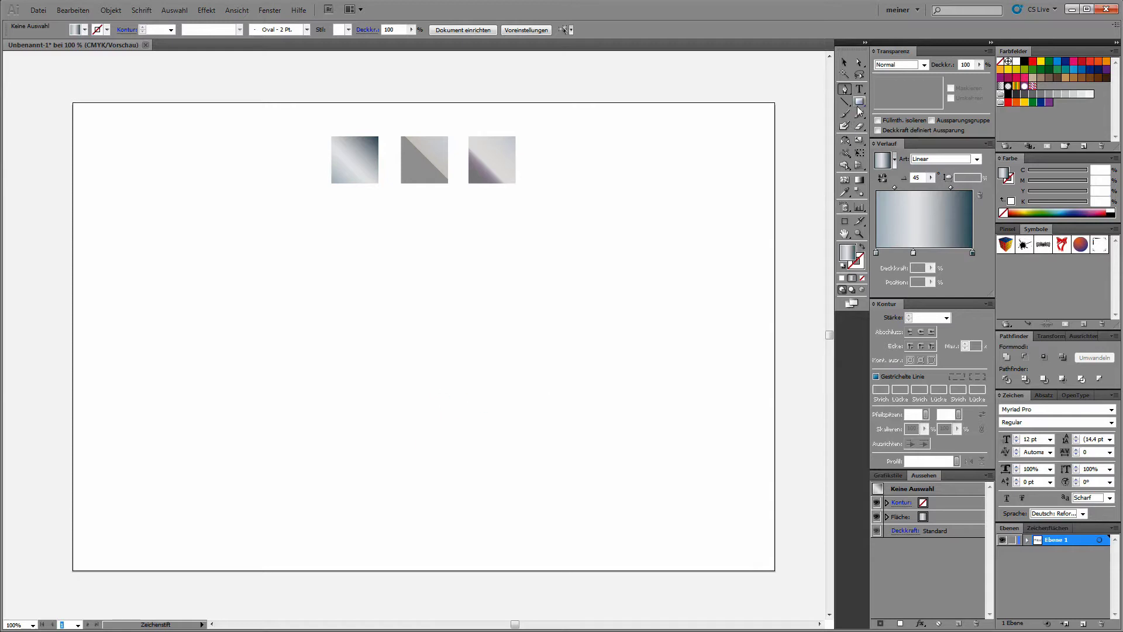
Step: Draw three adjoining rectangles below the gradient squares with no fill and a black stroke
drag(313, 291, 332, 300)
key(z)
key(shift+x)
click(254, 251)
mouse_move(270, 348)
mouse_down()
mouse_move(363, 368)
mouse_move(341, 368)
mouse_up()
mouse_move(341, 348)
mouse_down()
mouse_move(448, 367)
mouse_move(589, 368)
mouse_up()
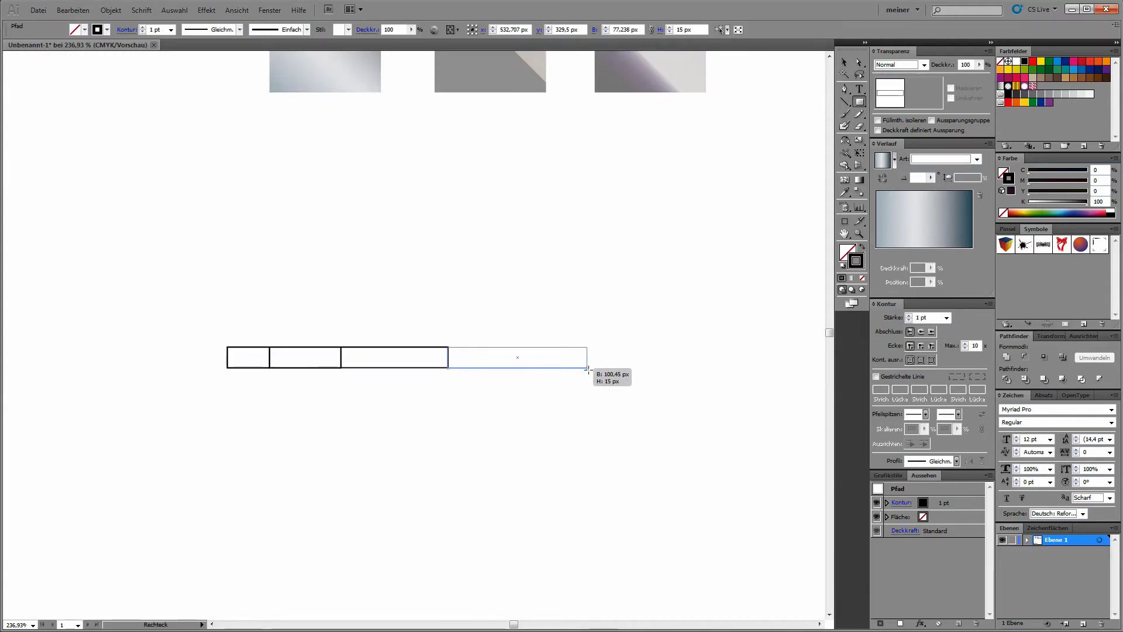
Step: Select the four bar rectangles and reflect them vertically as a copy
key(a)
drag(166, 288, 725, 397)
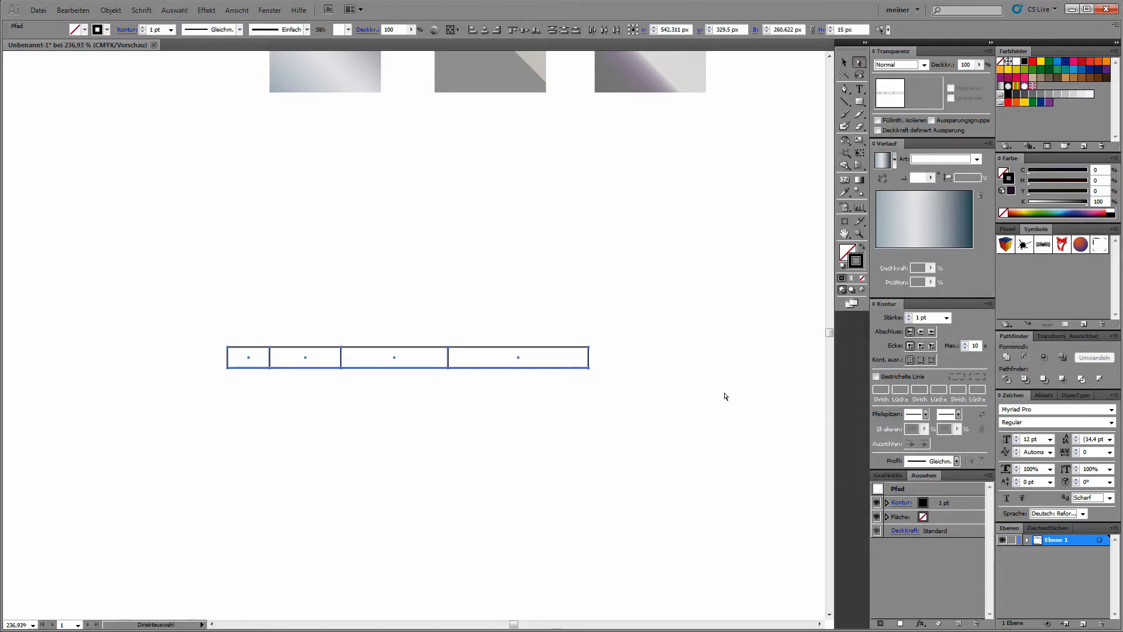
alt+click(845, 141)
alt+click(588, 368)
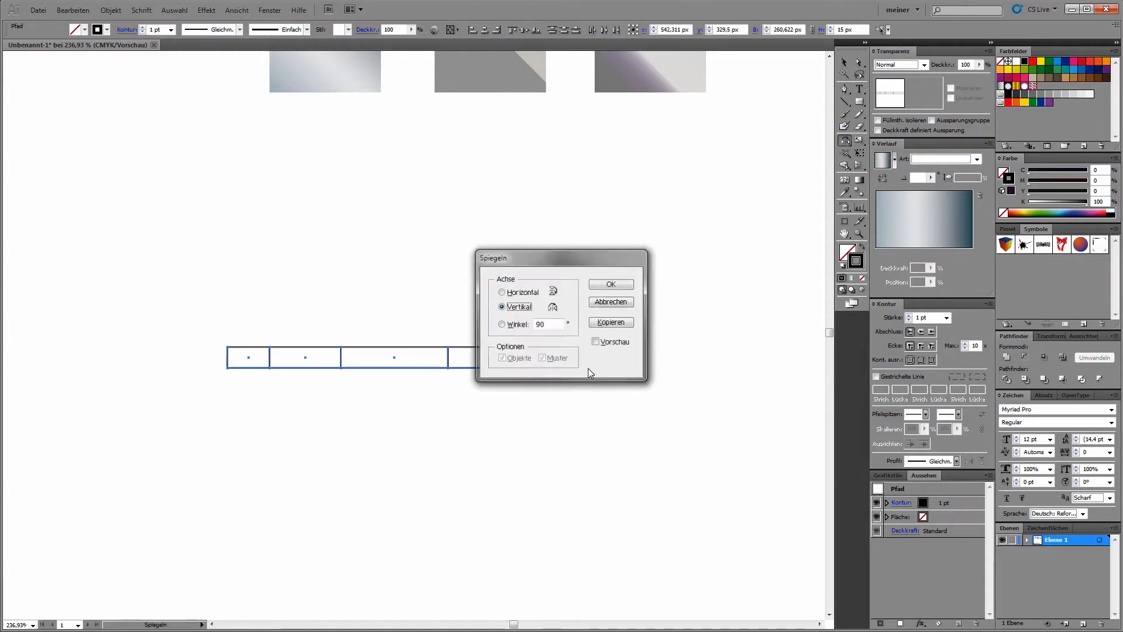
click(595, 343)
click(609, 322)
Step: Deselect and zoom out to view the full mirrored bar
key(a)
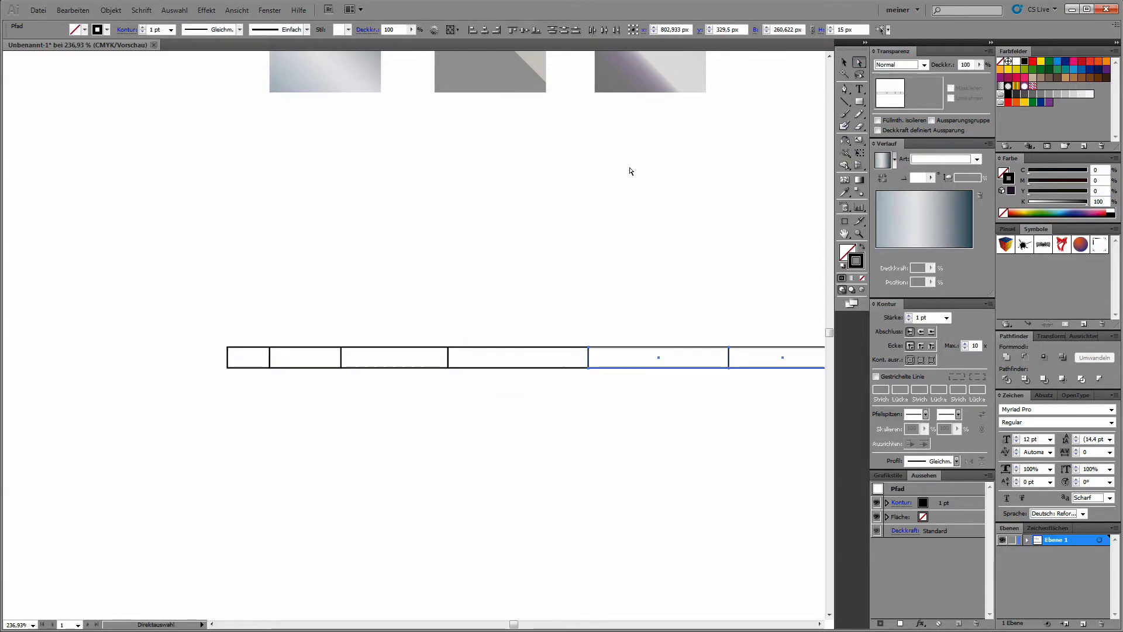
click(494, 331)
key(ctrl+minus)
key(ctrl+minus)
drag(493, 331, 450, 400)
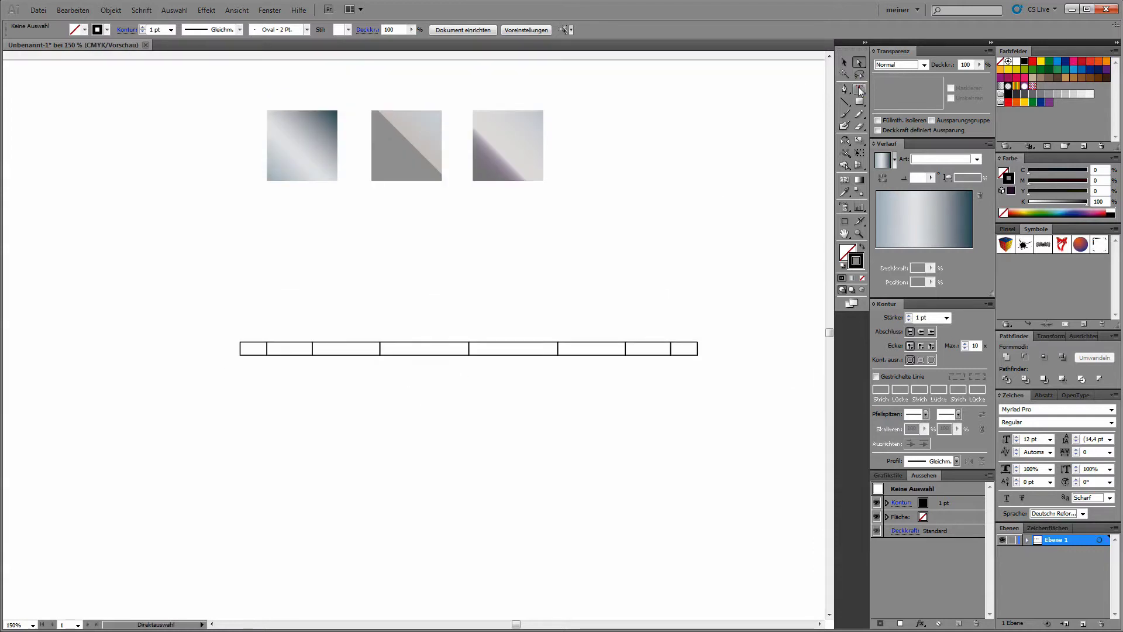
Step: Select the three gradient squares and move them to the left edge
key(ctrl+minus)
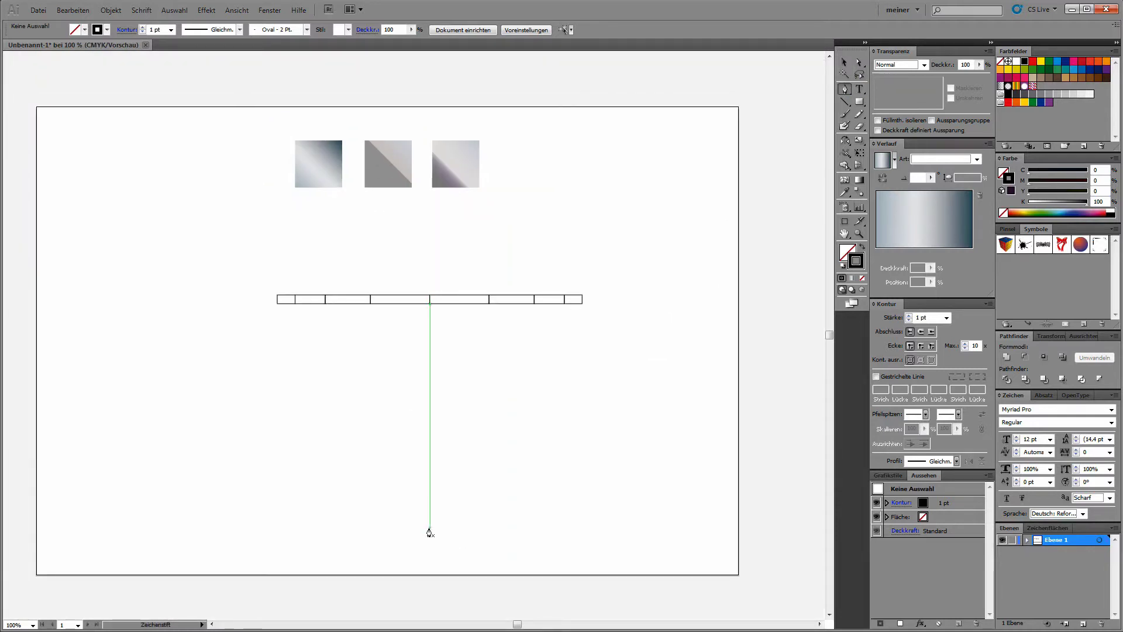
mouse_move(281, 122)
mouse_down()
mouse_move(484, 189)
mouse_move(204, 287)
mouse_up()
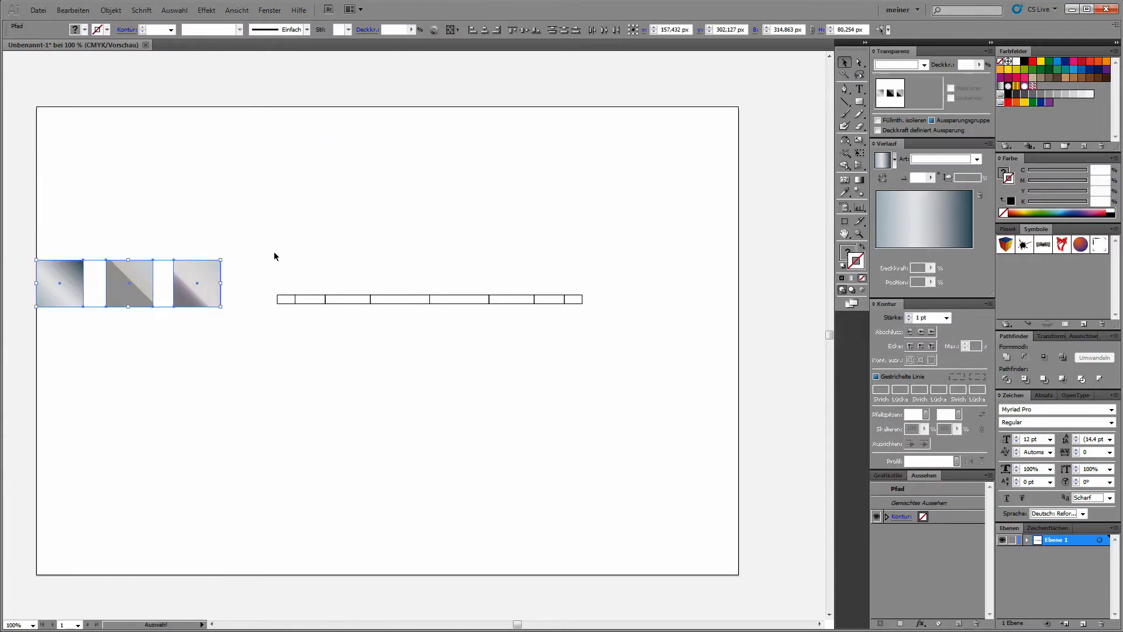
drag(276, 256, 626, 332)
Step: Pen the first slim facet triangle from the bar's lower-left corner down to a low point
key(p)
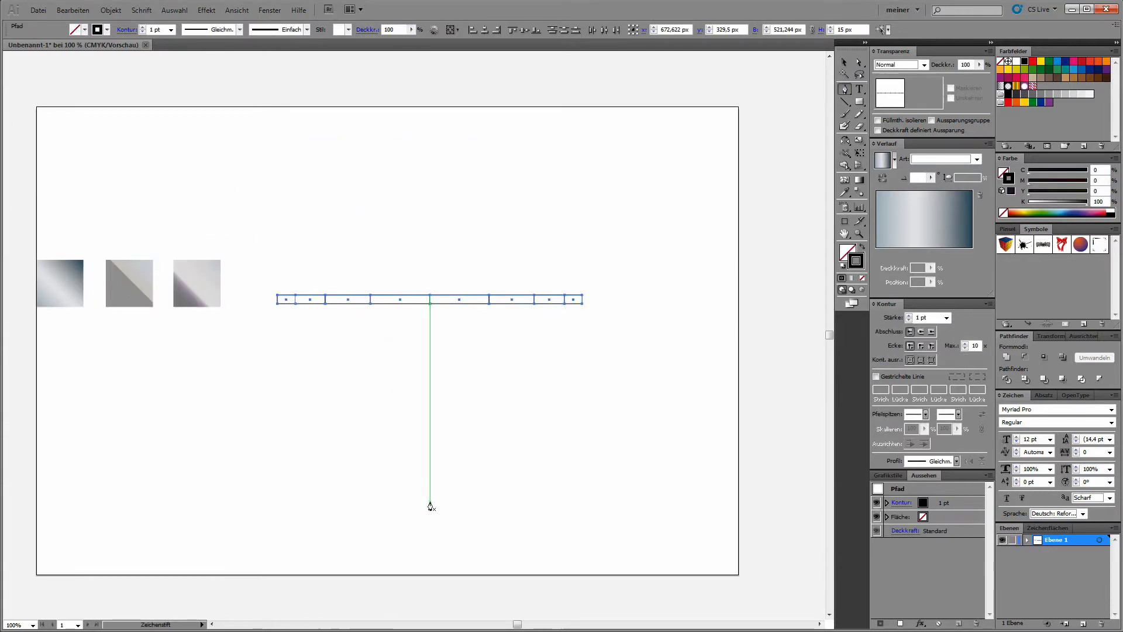
click(430, 501)
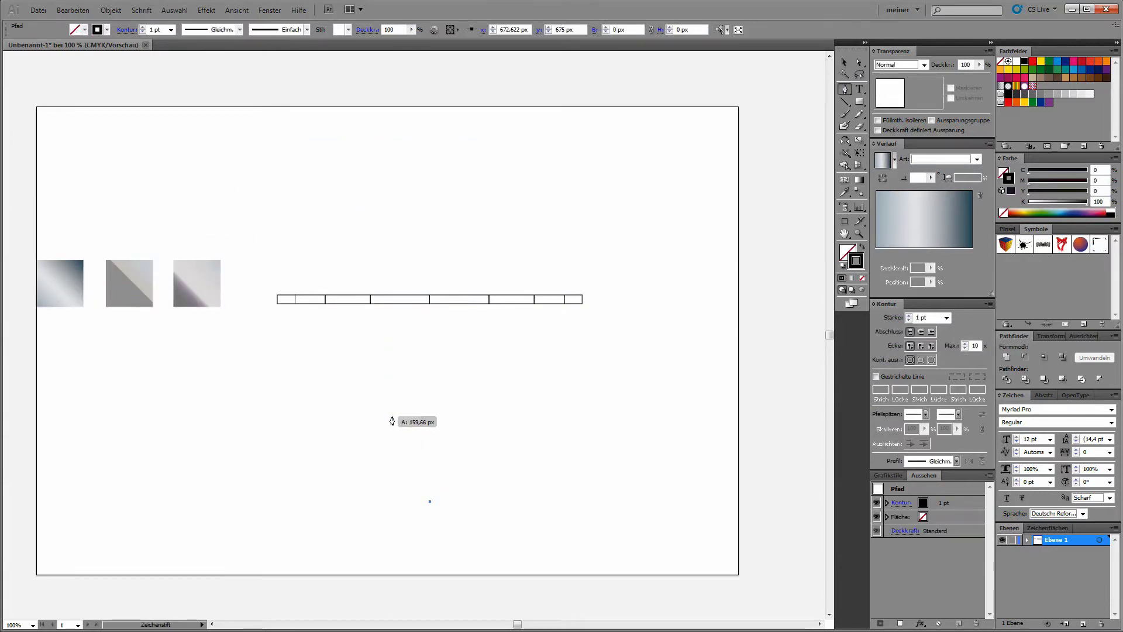
click(278, 303)
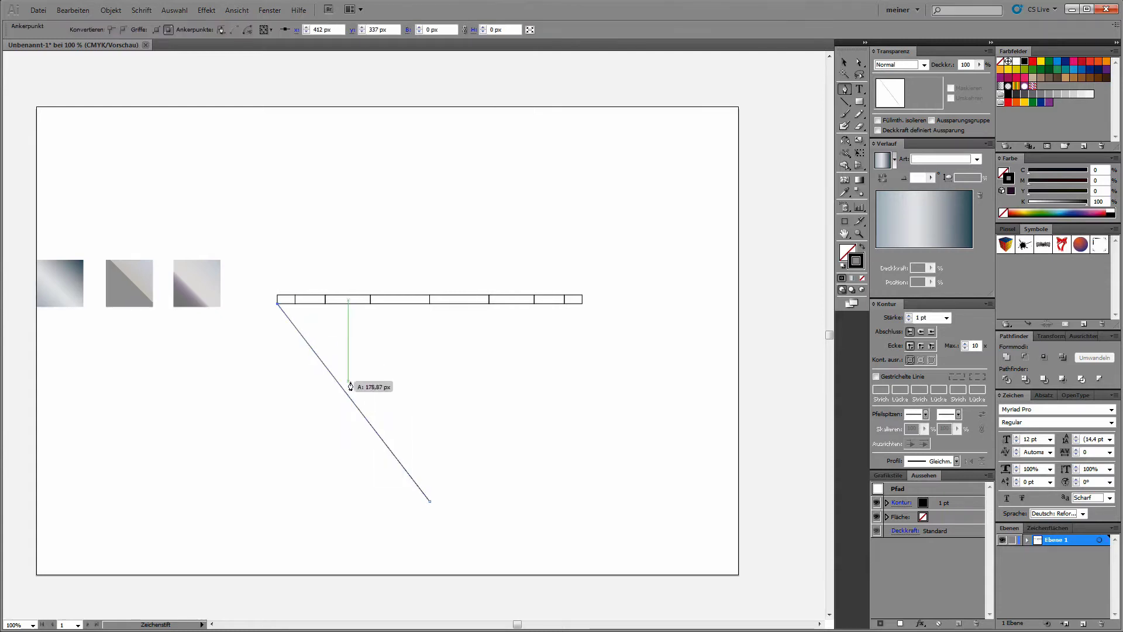
click(348, 388)
click(429, 501)
ctrl+click(469, 456)
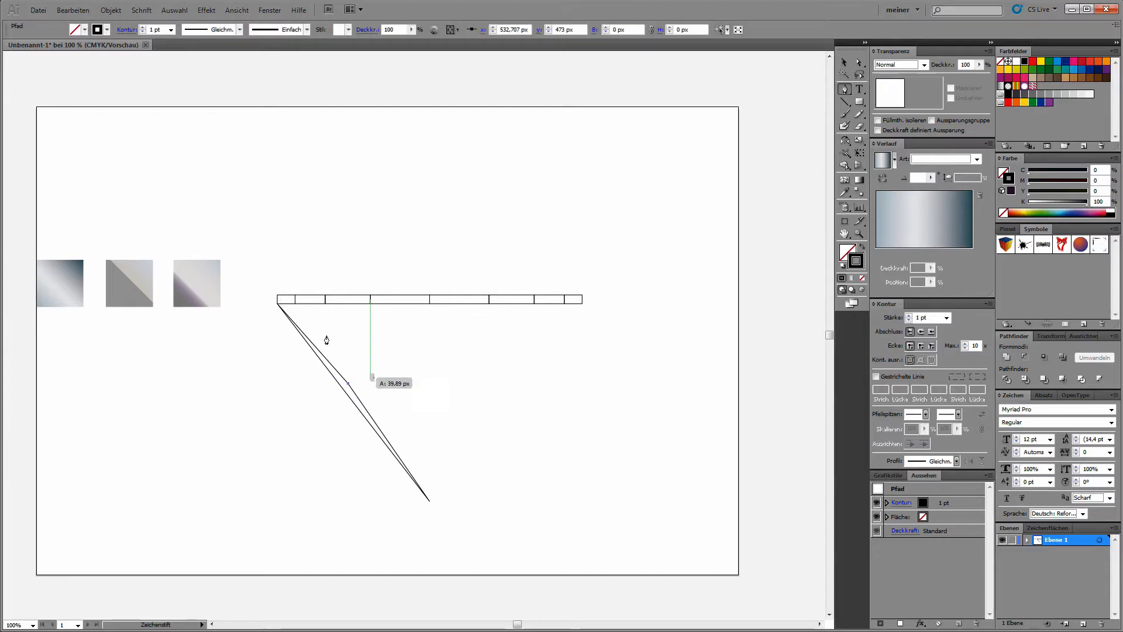
drag(296, 304, 347, 384)
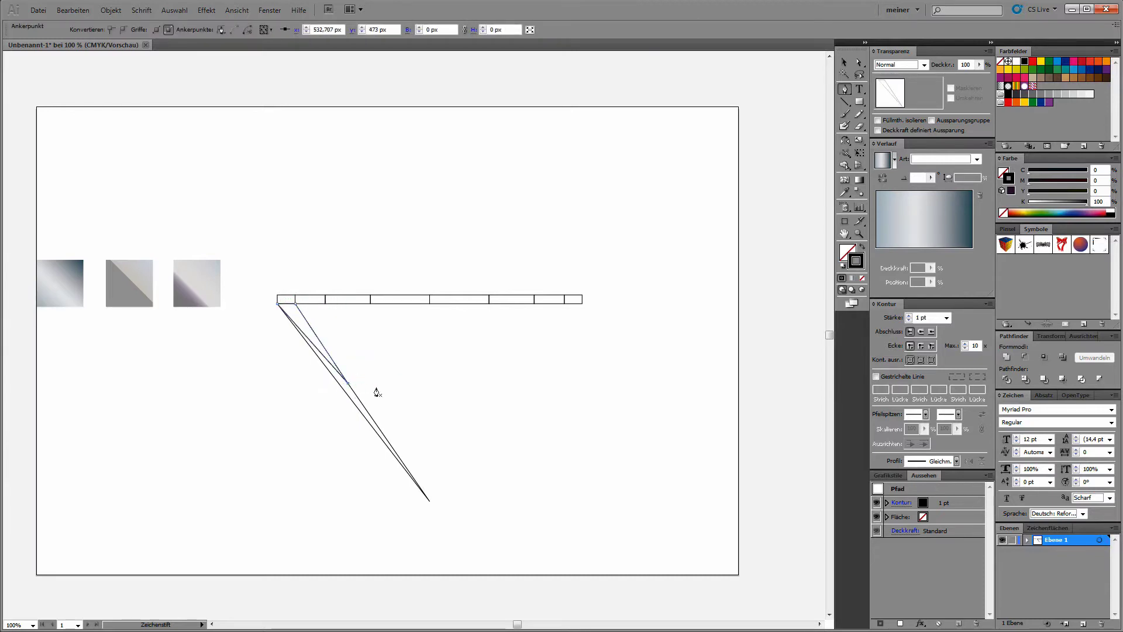
scroll(376, 391, up, 3)
Step: Draw the second and third facet triangles from the next bar corners down to the facet tip
ctrl+click(512, 372)
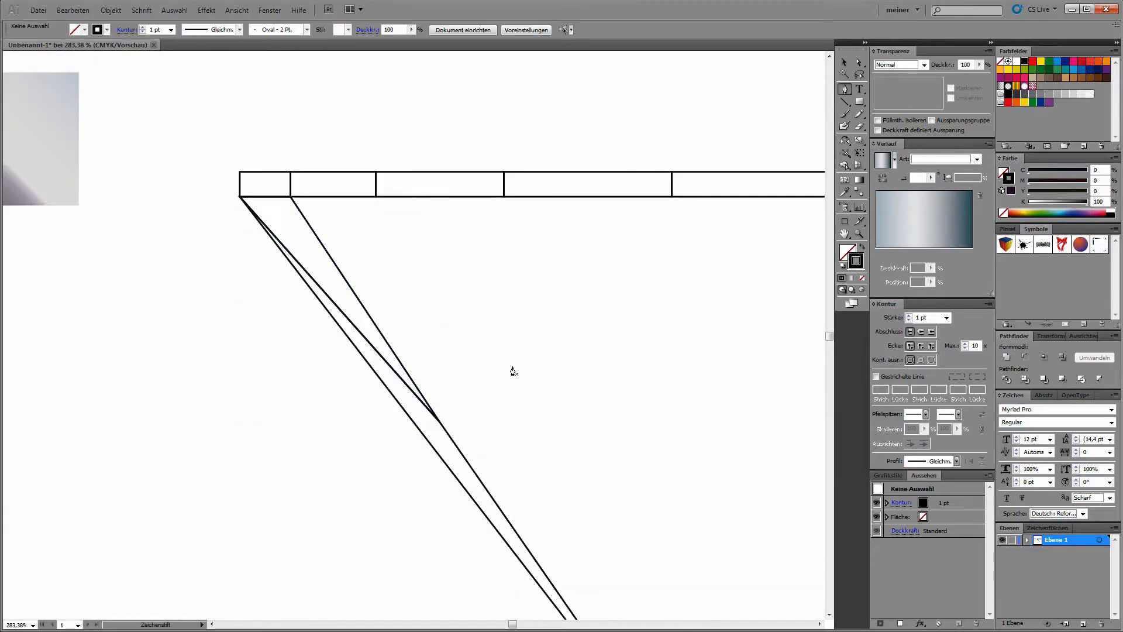
click(438, 420)
click(376, 196)
click(291, 196)
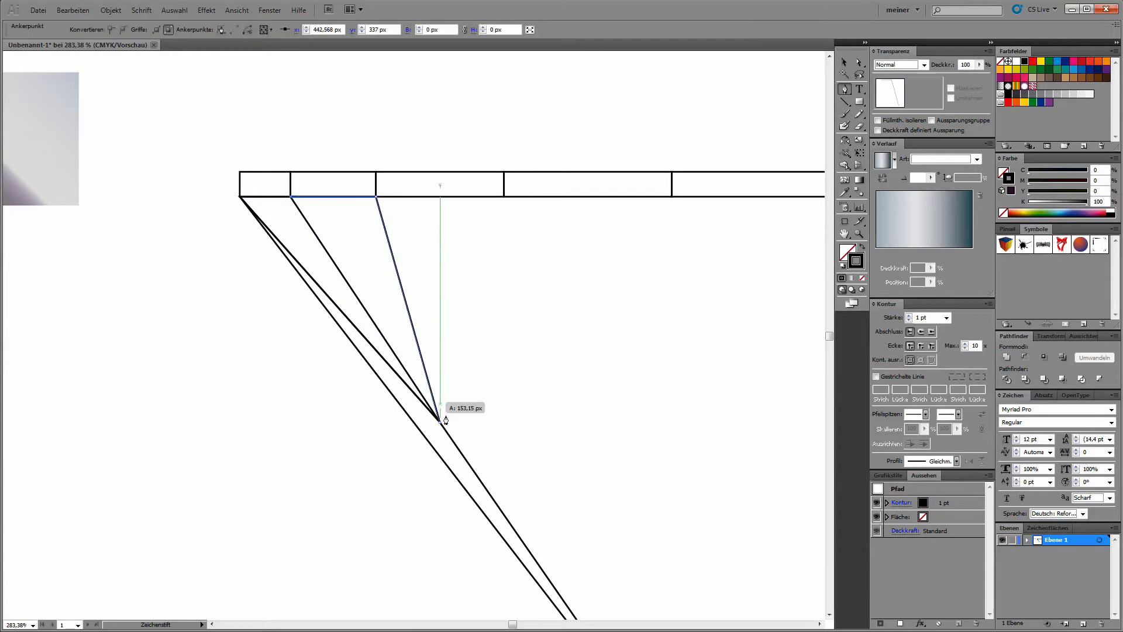
ctrl+click(446, 409)
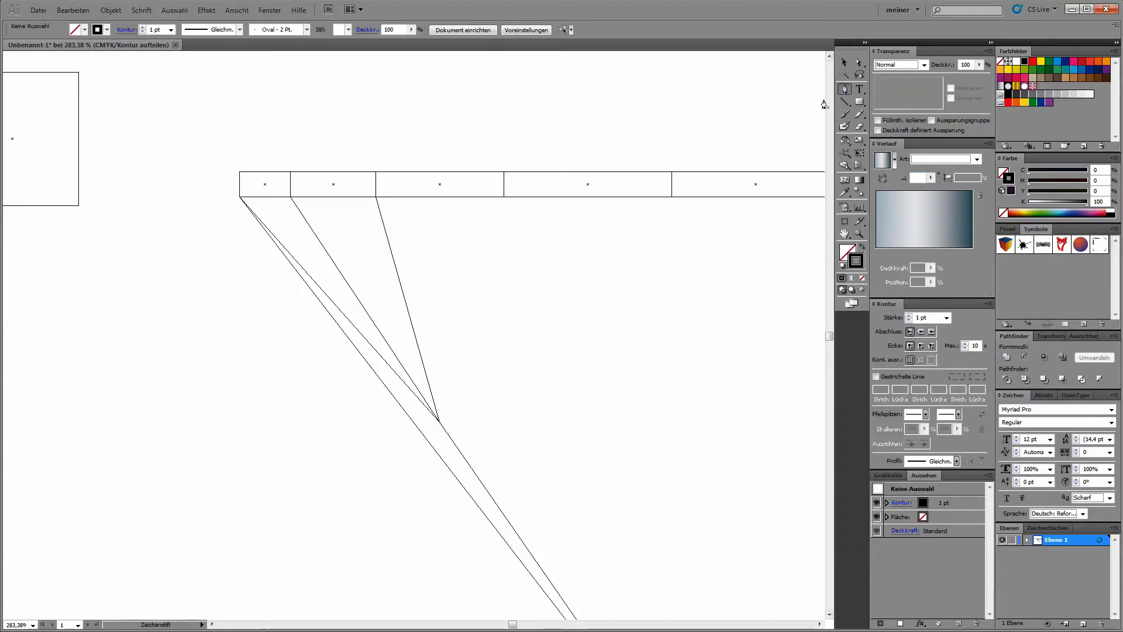
click(376, 196)
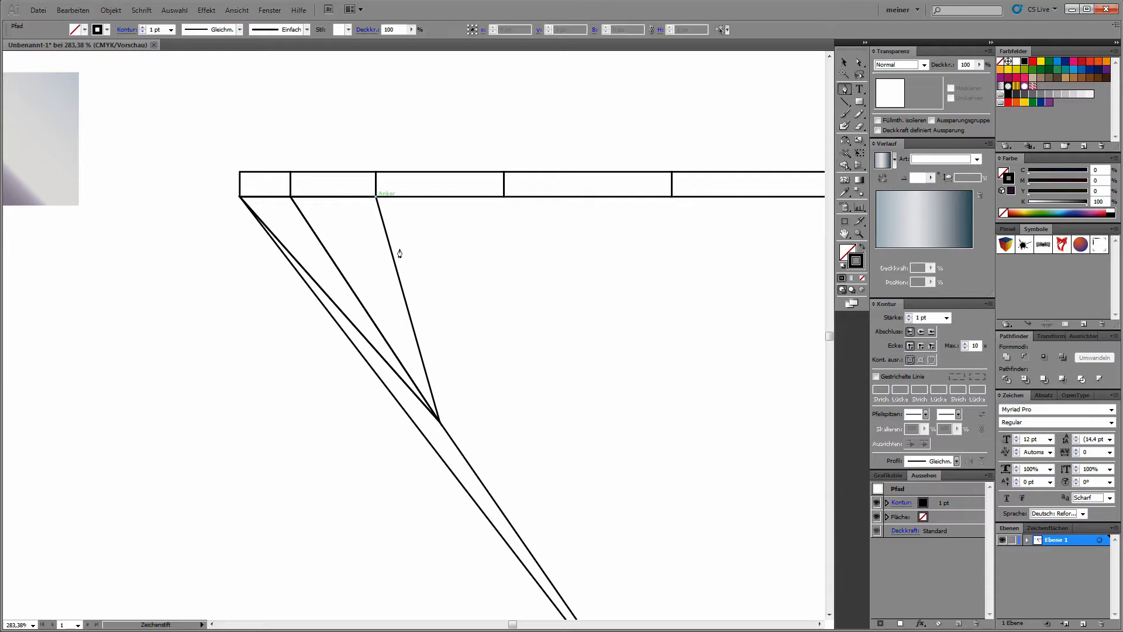
click(576, 495)
click(504, 197)
click(376, 196)
Step: Add a fourth facet triangle between the next bar corners and the facet tip
ctrl+click(628, 324)
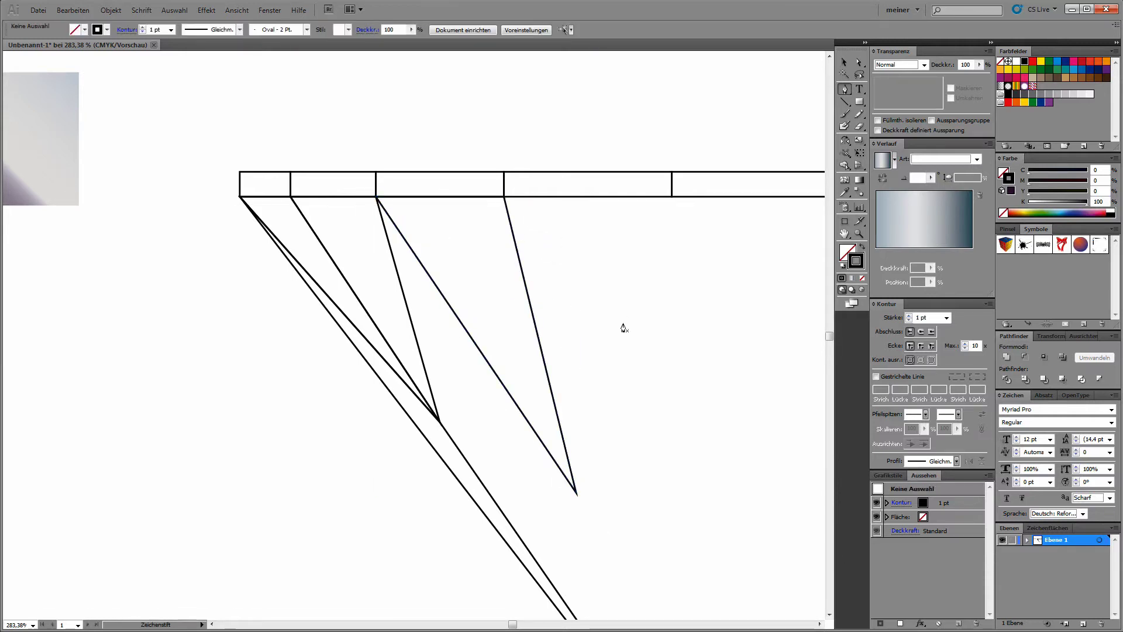
click(671, 196)
click(576, 494)
click(504, 196)
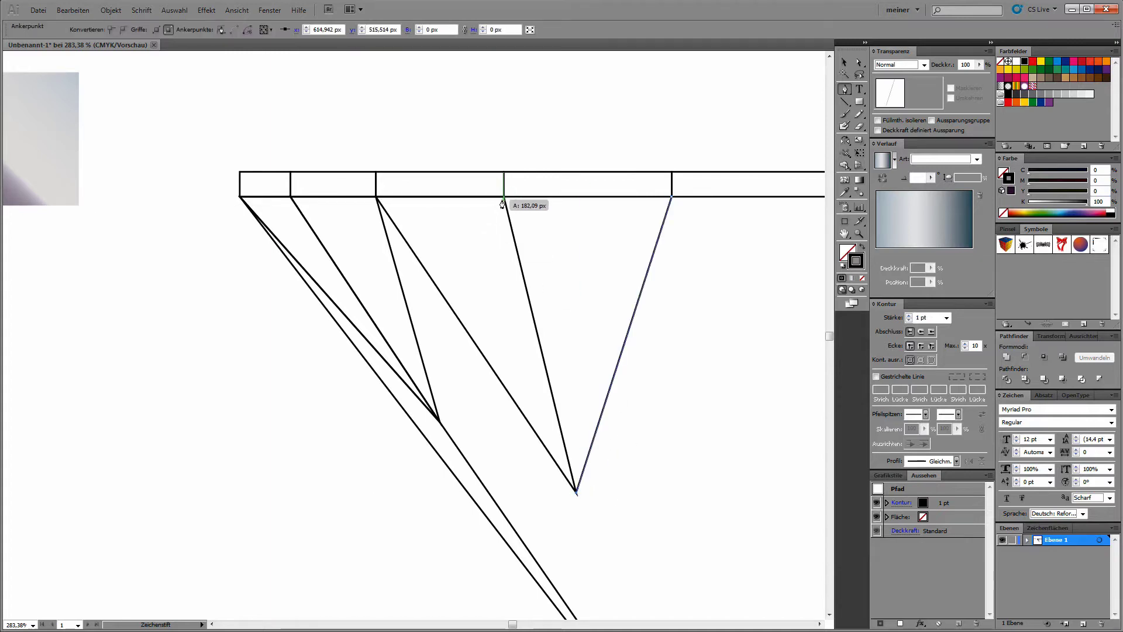
click(672, 197)
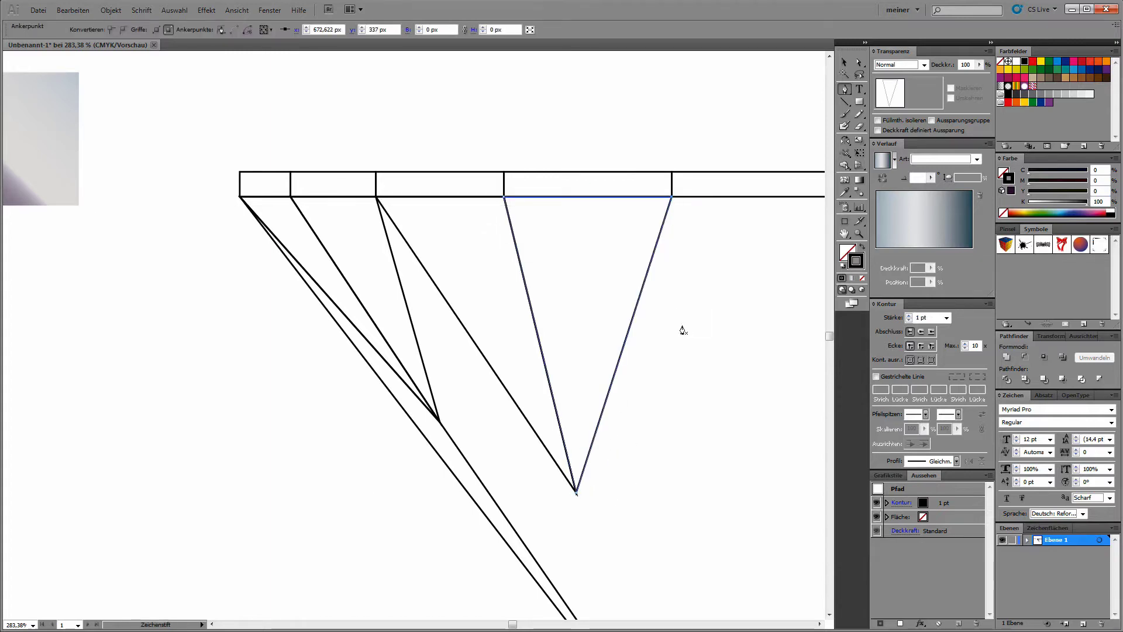
ctrl+click(684, 396)
key(ctrl+minus)
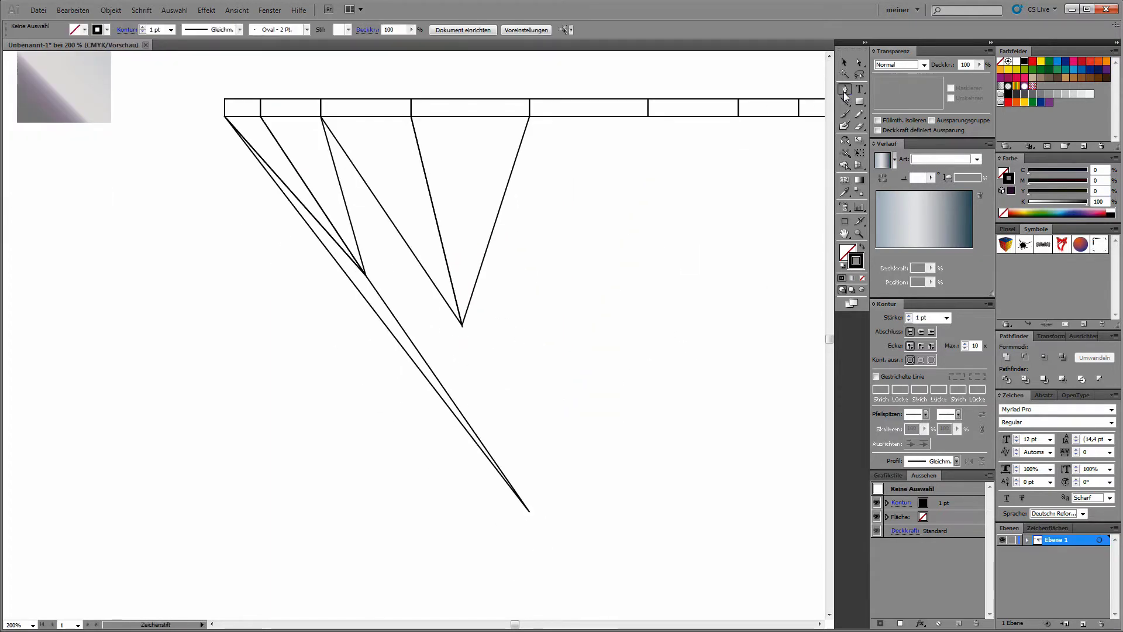
Step: Draw the line and closed centre facet from the bottom point up to the bar's centre
click(462, 324)
click(529, 512)
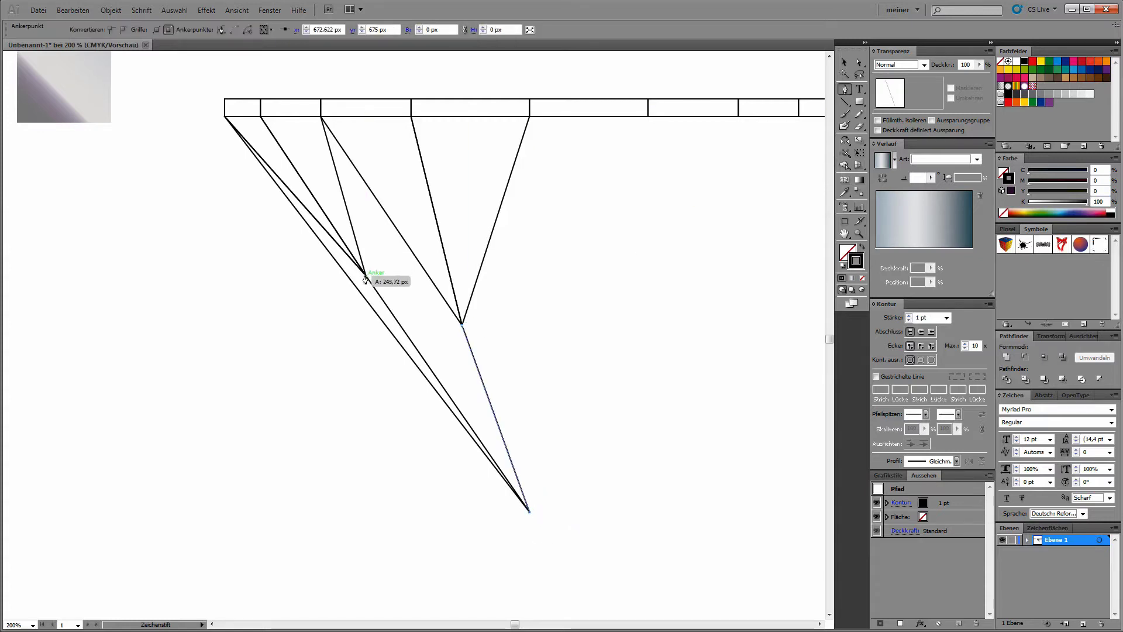
ctrl+click(523, 322)
key(ctrl+y)
key(ctrl+y)
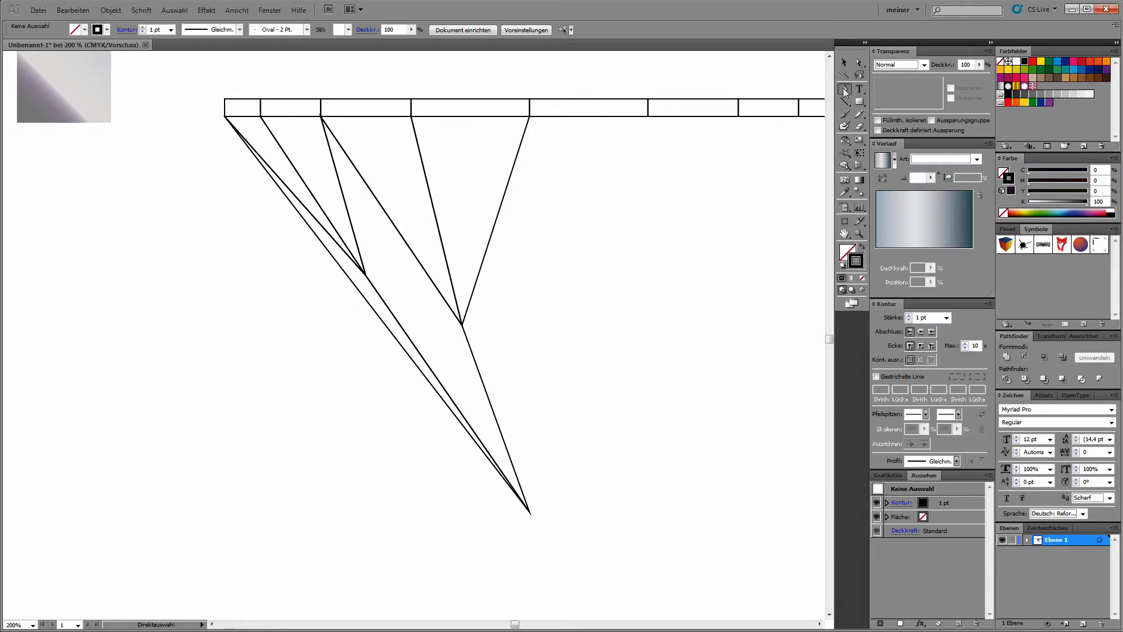
click(529, 511)
click(462, 324)
click(529, 117)
click(529, 512)
ctrl+click(622, 258)
key(ctrl+y)
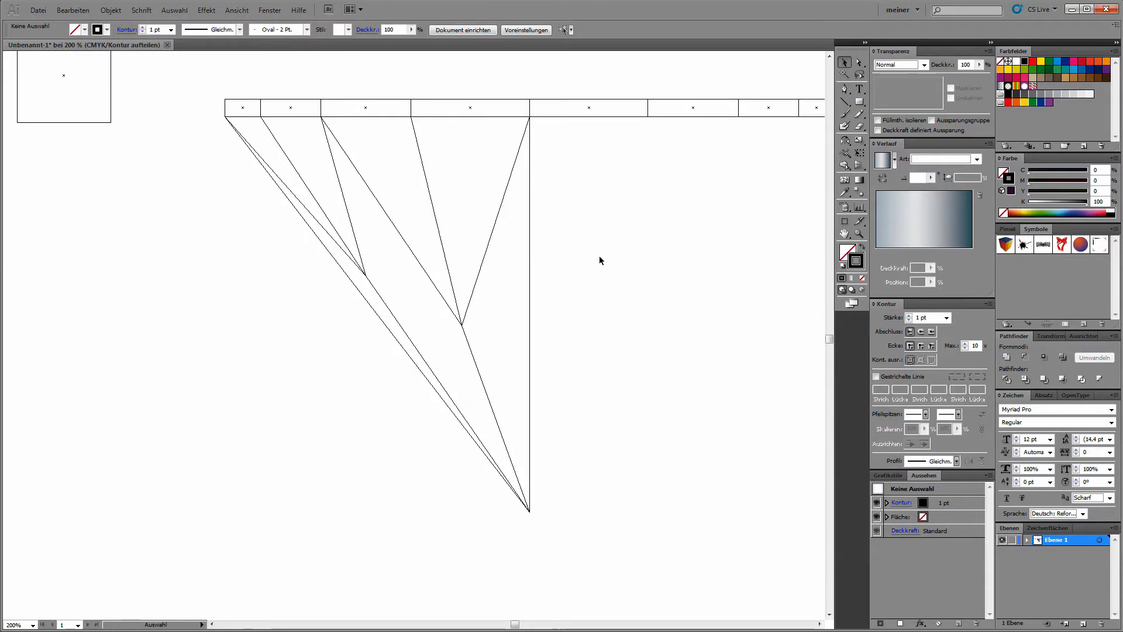
key(ctrl+y)
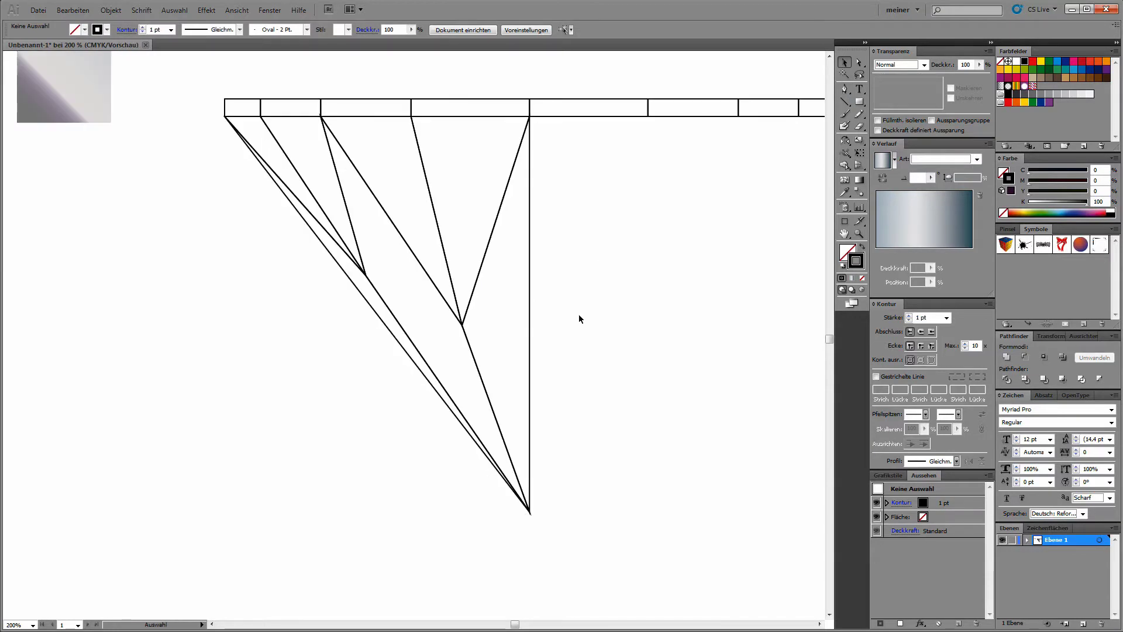
Step: Mirror the left-half facets as a copy about the bottom point to form the right half
key(v)
drag(311, 572, 415, 273)
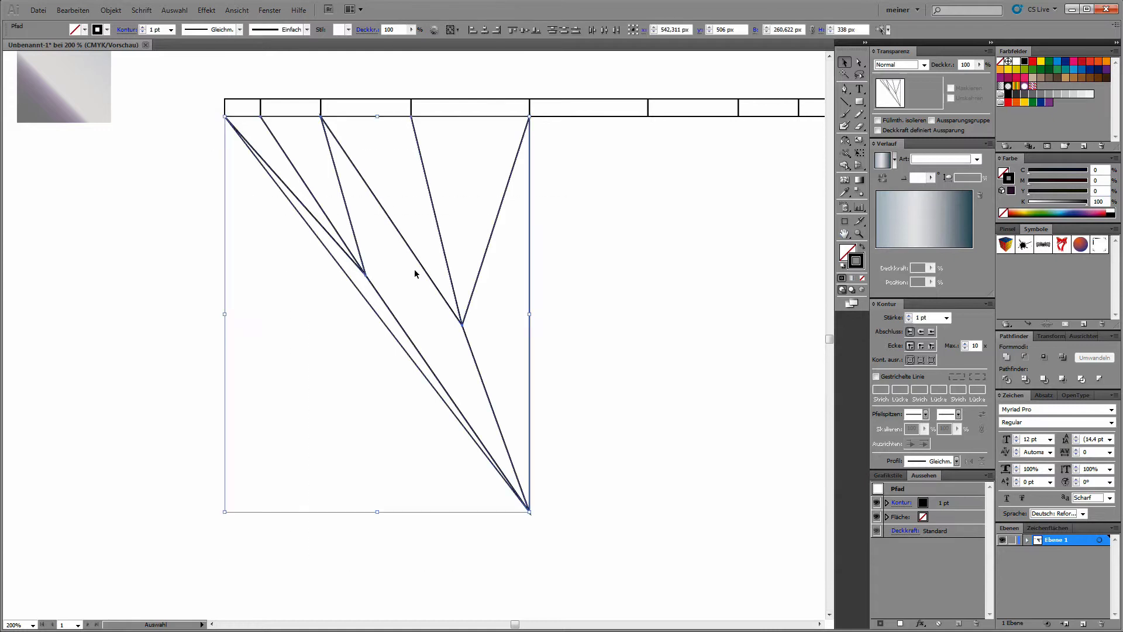
click(845, 140)
alt+click(529, 512)
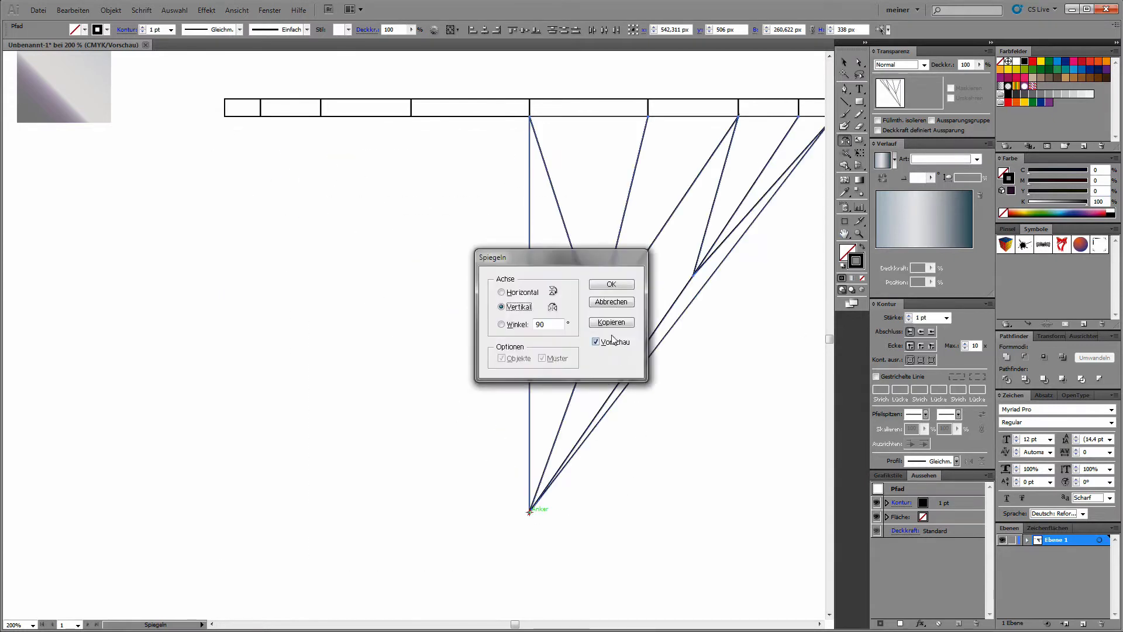
click(612, 322)
key(v)
click(722, 343)
drag(722, 344, 618, 356)
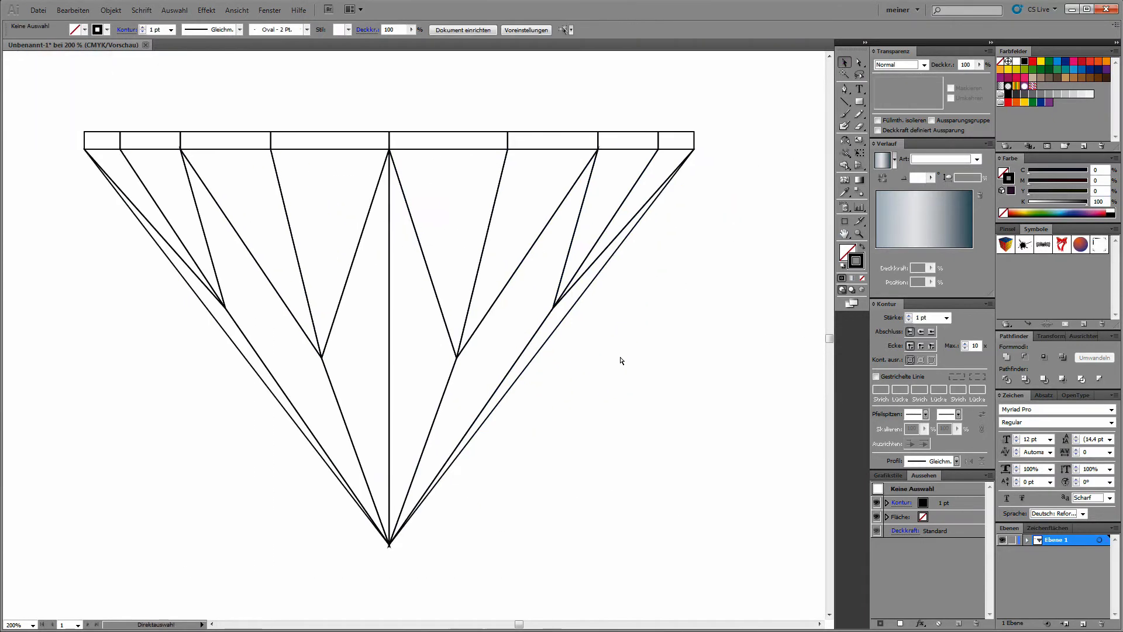
scroll(558, 420, down, 3)
scroll(585, 433, left, 5)
Step: Unite the two centre facet pieces with Pathfinder, then zoom out and deselect
drag(545, 244, 522, 271)
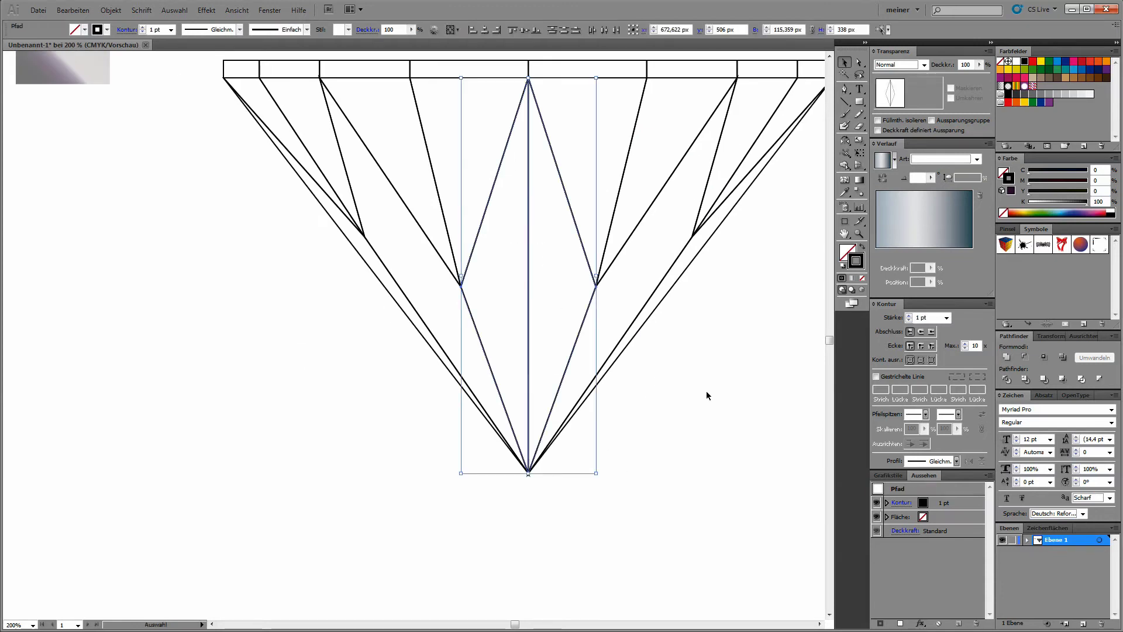
click(1006, 358)
click(693, 369)
key(ctrl+minus)
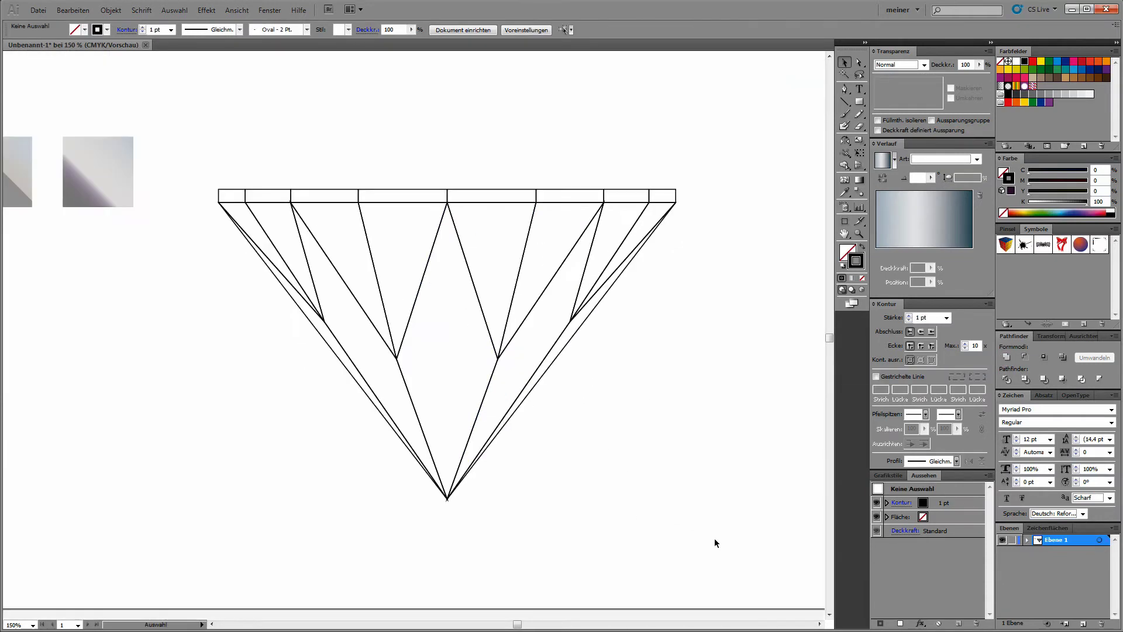
key(ctrl+a)
click(691, 391)
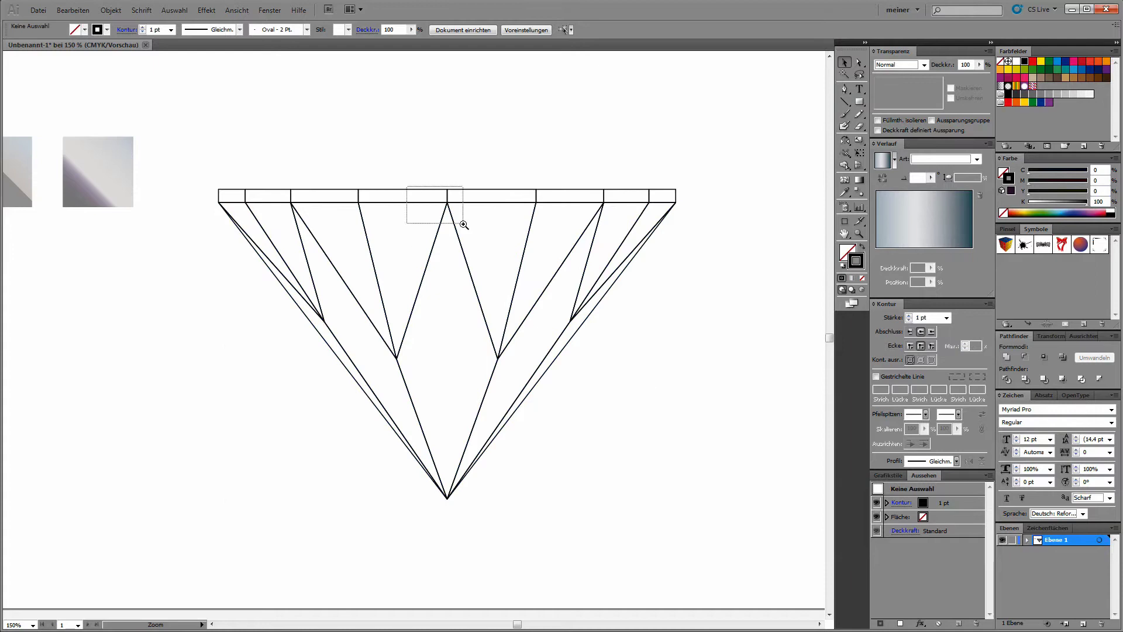
Step: Zoom to 300% on the girdle's left part and draw the first crown triangle
drag(407, 187, 464, 224)
key(ctrl+minus)
key(ctrl+minus)
key(ctrl+minus)
mouse_move(443, 312)
mouse_down()
mouse_move(373, 349)
mouse_move(497, 328)
mouse_move(415, 368)
mouse_up()
ctrl+alt+click(554, 303)
click(529, 345)
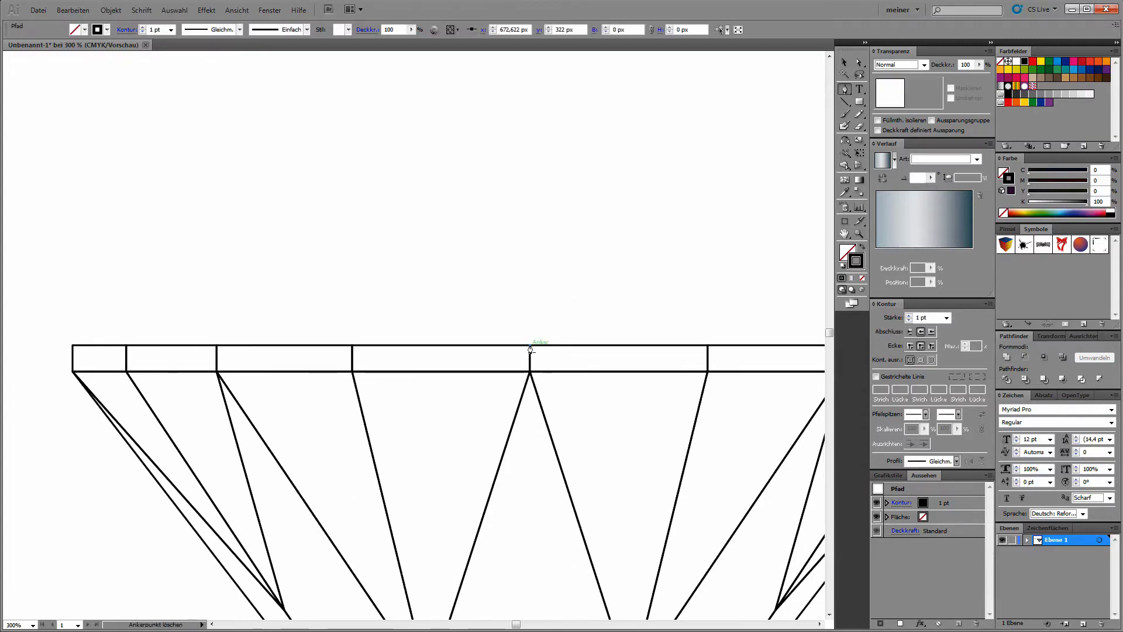
click(352, 345)
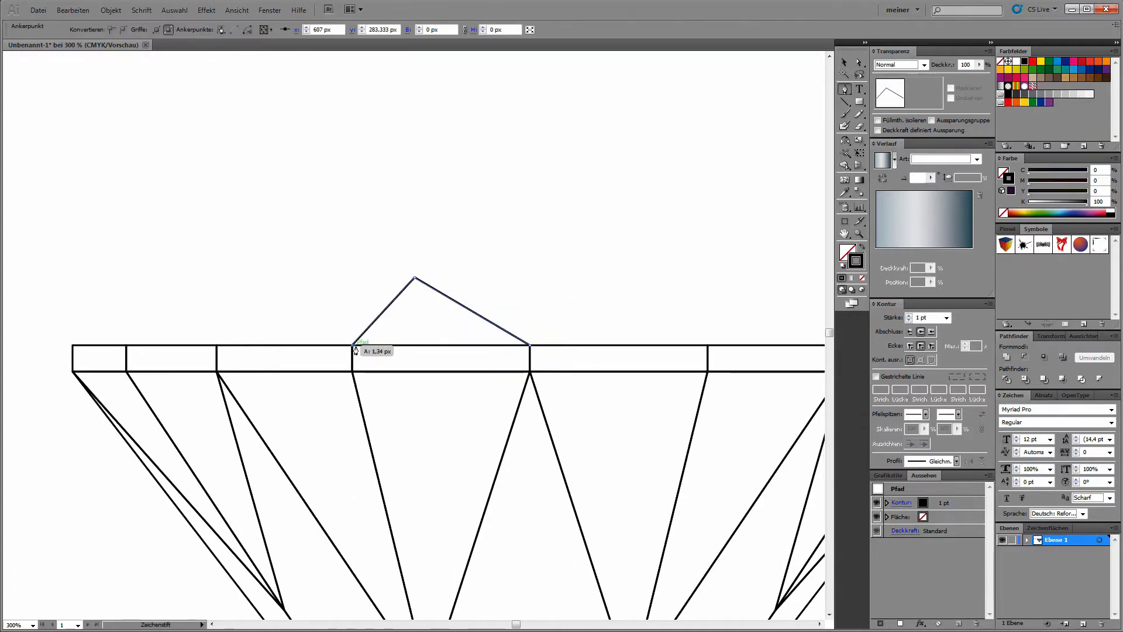
ctrl+click(503, 273)
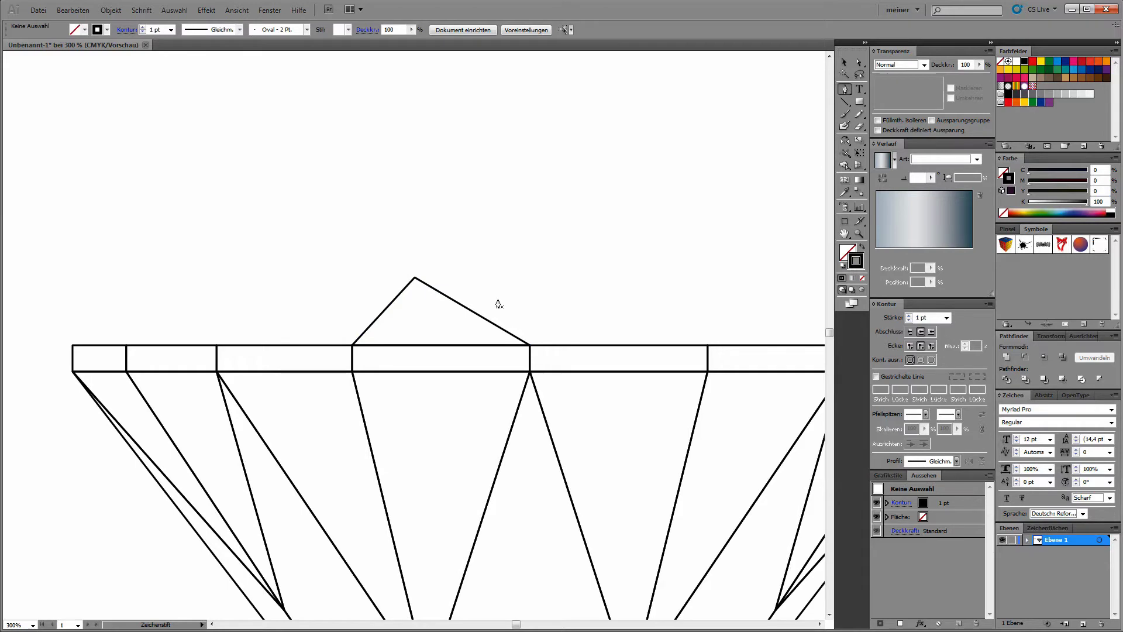
Step: Raise a vertical edge to table height and run a long facet line to the left girdle point
click(530, 277)
click(414, 278)
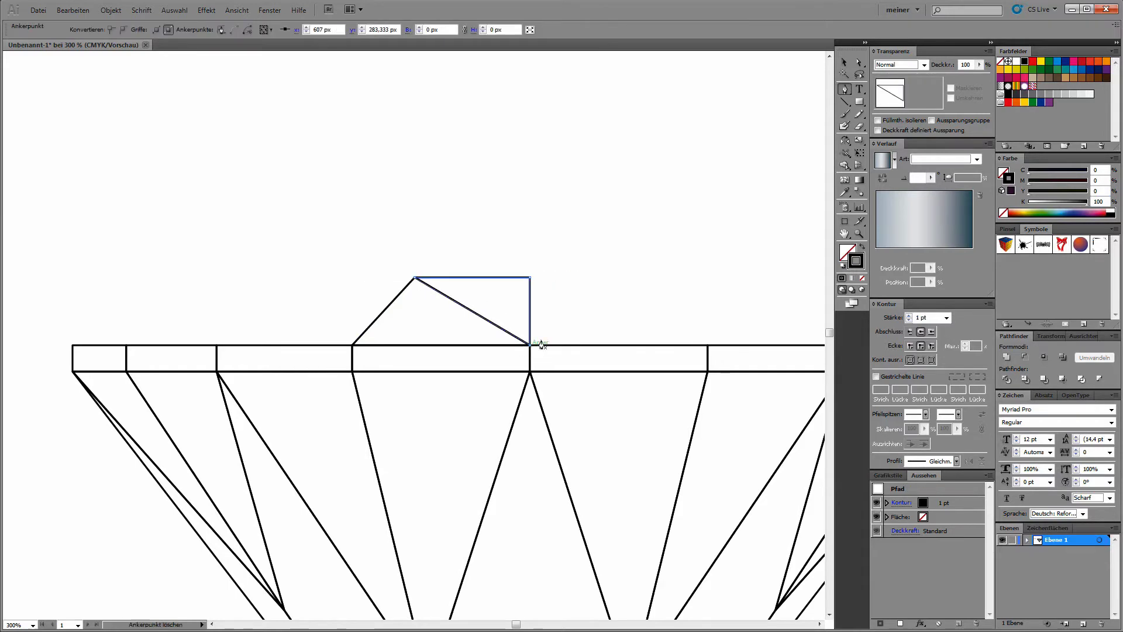
ctrl+click(468, 310)
click(415, 278)
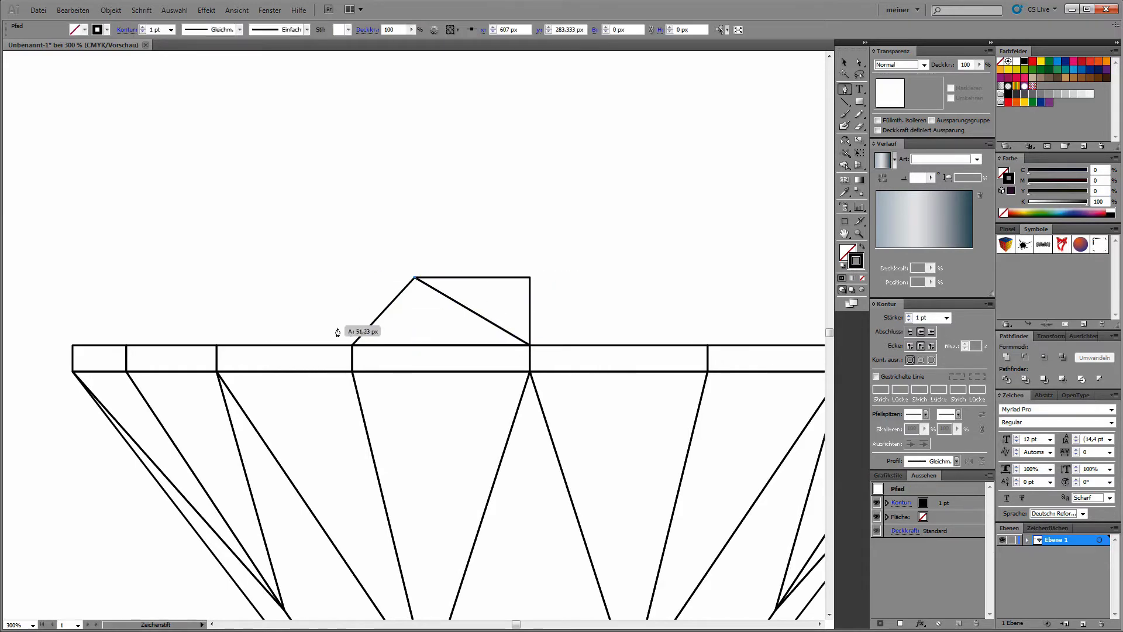
click(217, 345)
ctrl+click(386, 238)
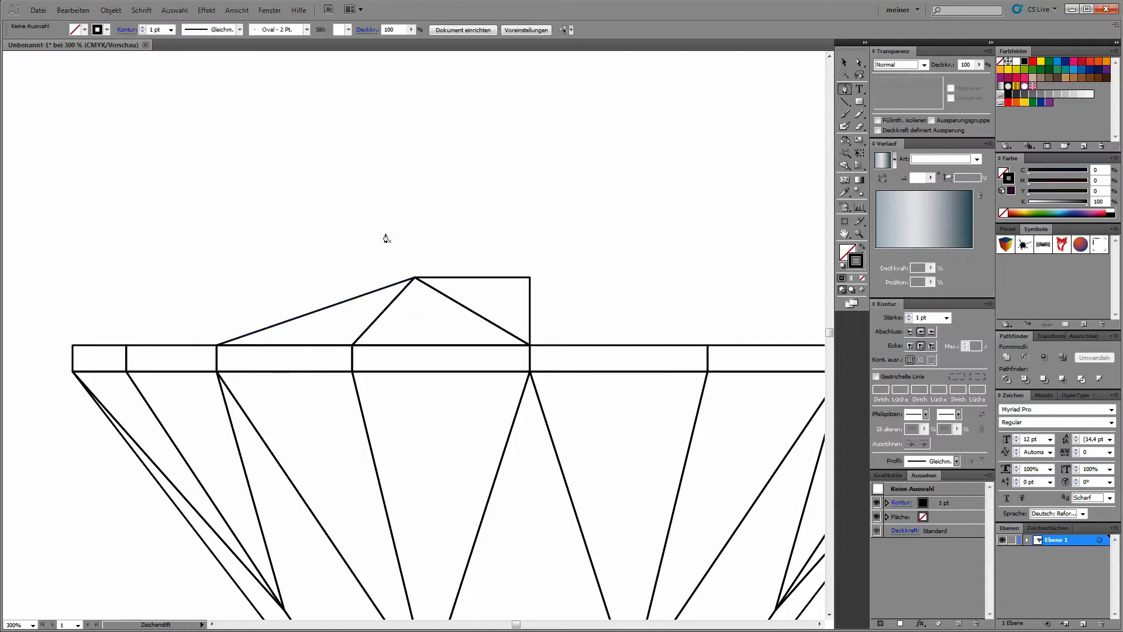
Step: Draw a small crown triangle further left with edges to the leftmost girdle point
click(217, 345)
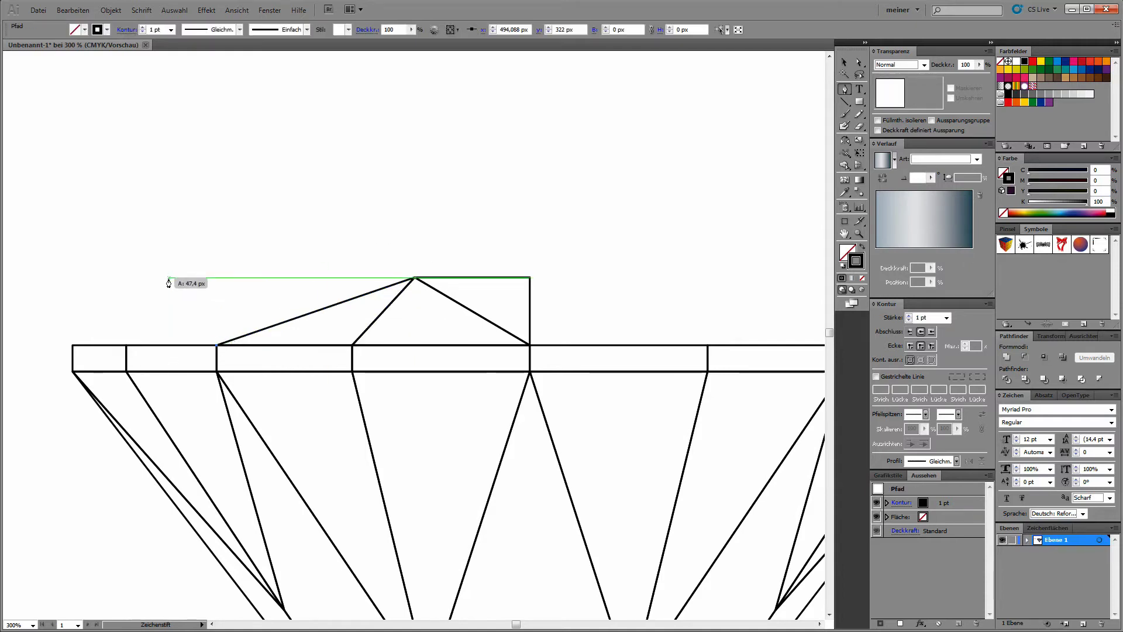
click(171, 277)
click(126, 345)
key(ctrl+y)
key(ctrl+y)
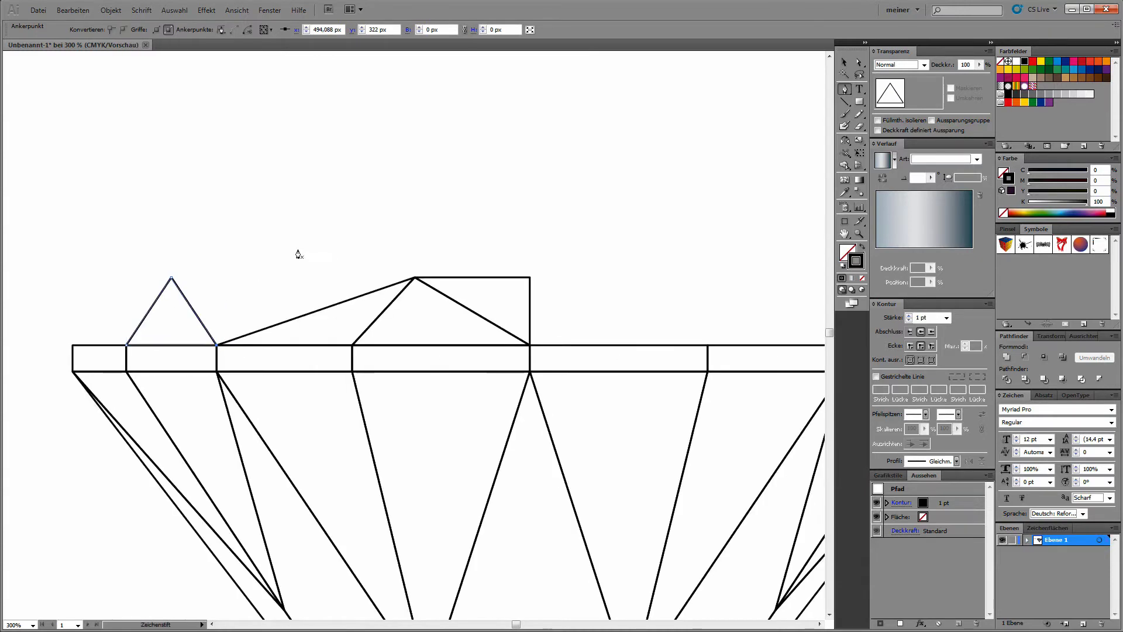
key(ctrl+shift+a)
click(73, 345)
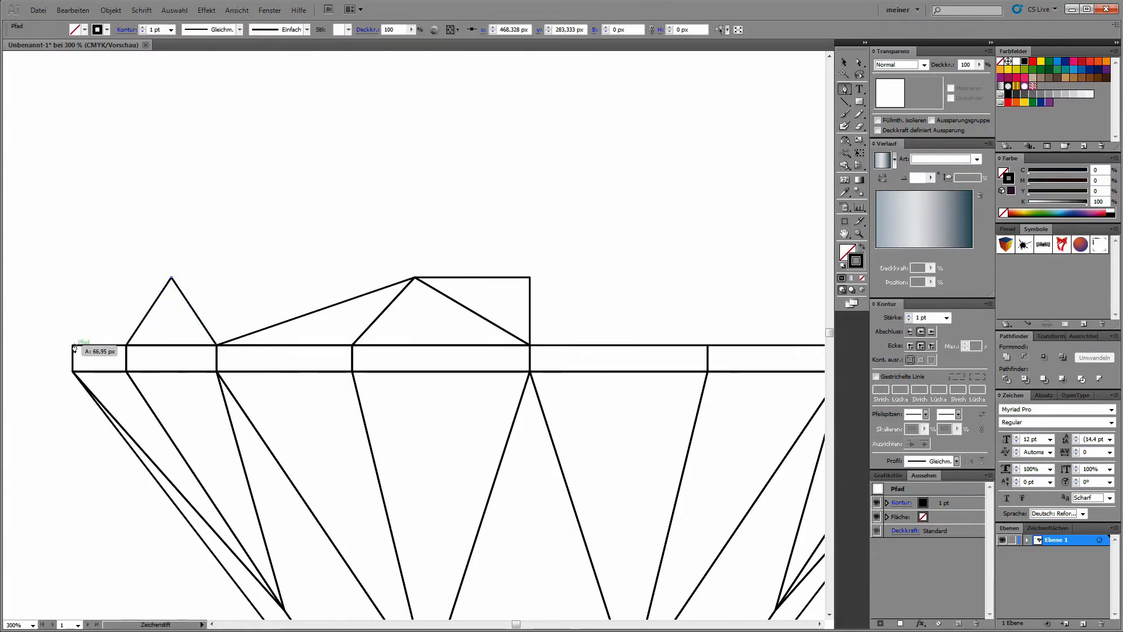
click(171, 277)
ctrl+click(268, 269)
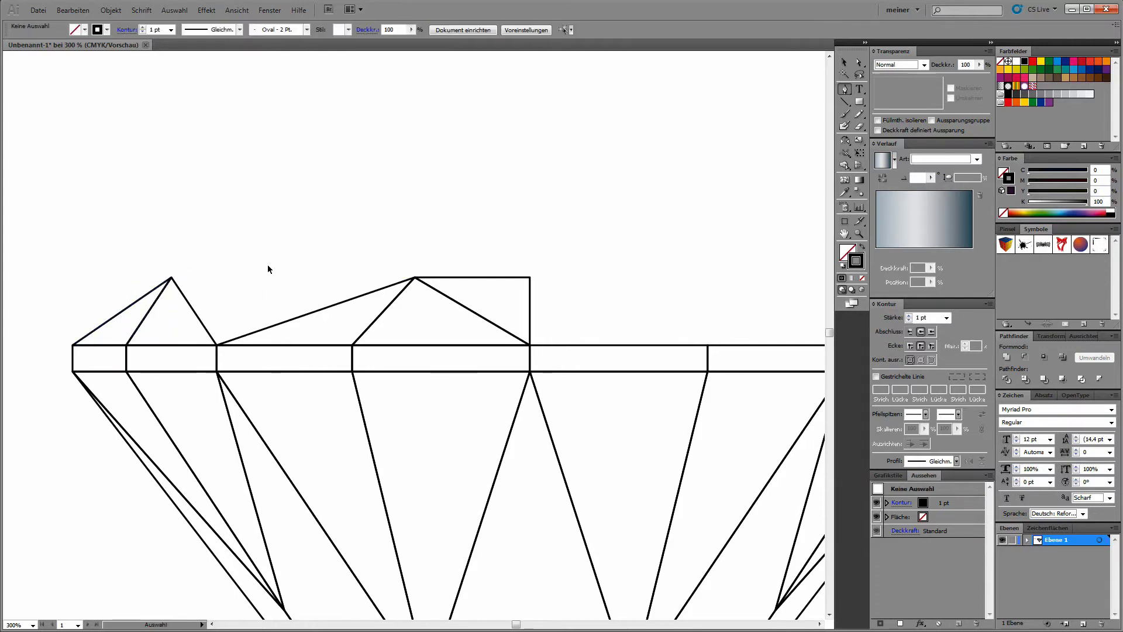
click(171, 278)
click(73, 345)
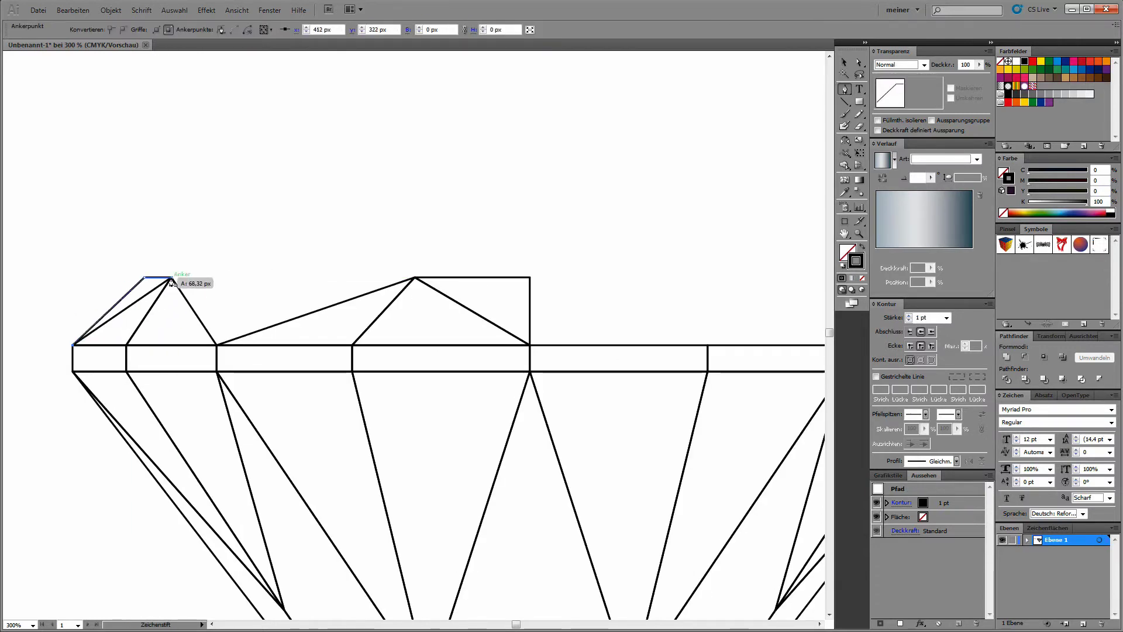
ctrl+click(194, 288)
Step: Join the two triangle apexes with a flat table edge and add the right-hand facet triangle
click(414, 277)
click(171, 277)
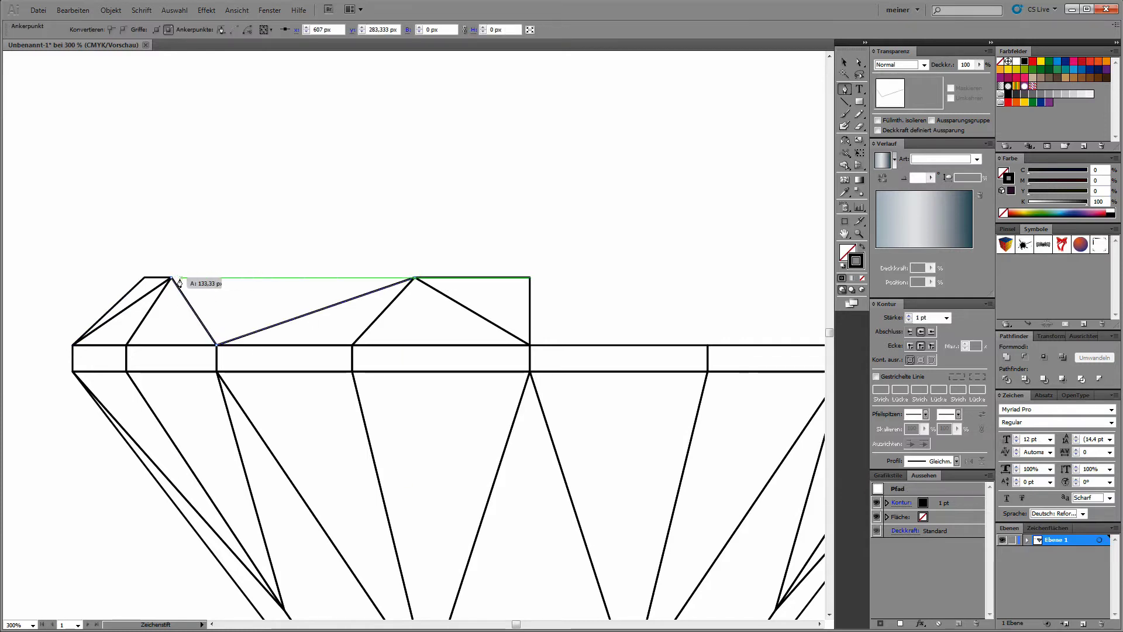
ctrl+click(272, 257)
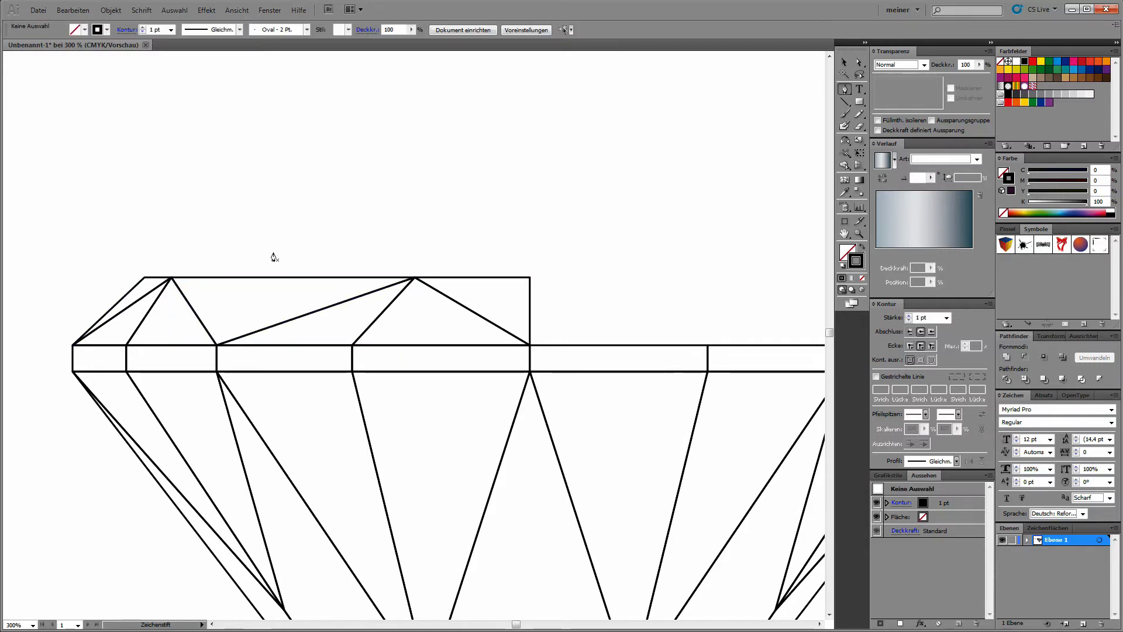
click(530, 277)
click(530, 243)
click(414, 278)
click(529, 277)
Step: Snap the right facet's corner point exactly onto the table corner, then zoom back out
key(ctrl+y)
drag(346, 165, 606, 326)
key(a)
mouse_move(584, 427)
mouse_down()
mouse_move(643, 389)
mouse_move(584, 434)
mouse_up()
key(ctrl+minus)
key(ctrl+minus)
key(p)
key(ctrl+y)
Step: Draw a star facet from the right table corner up to the peak and down to the small triangle apex
key(ctrl+shift+a)
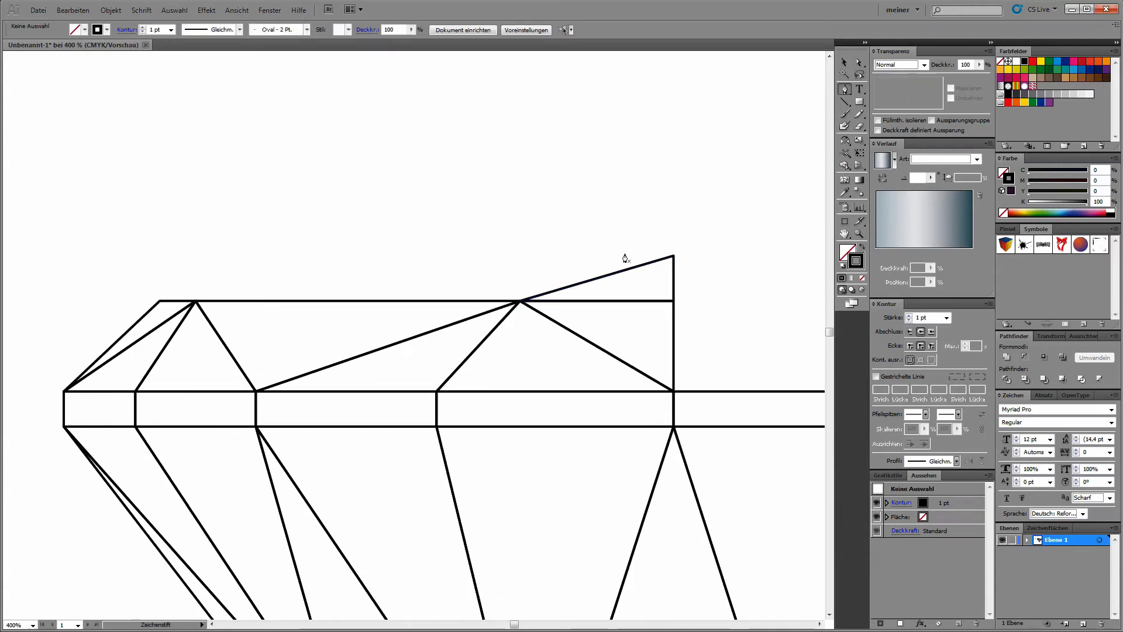
click(520, 301)
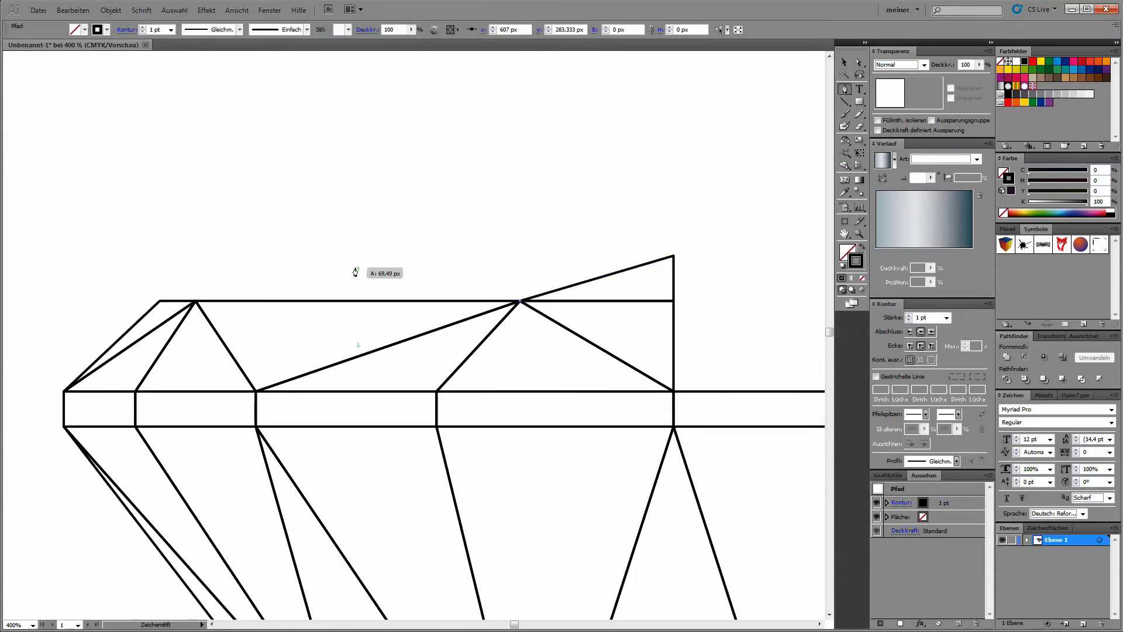
click(327, 256)
click(196, 301)
click(519, 301)
key(ctrl+y)
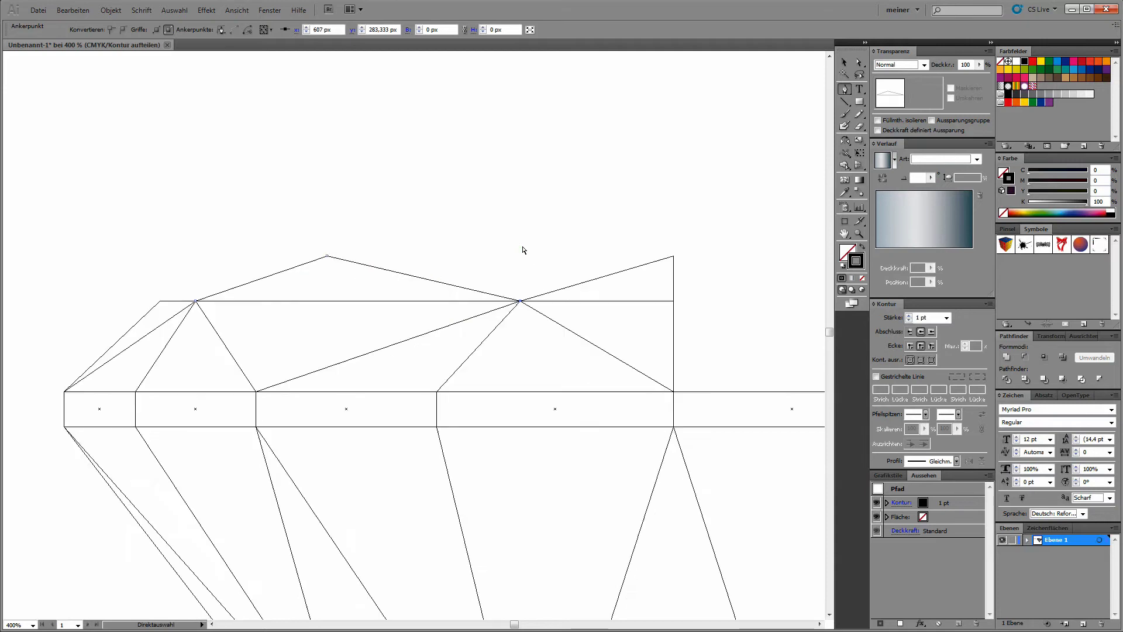
key(ctrl+y)
key(ctrl+shift+a)
Step: Draw the upper right facet along the top table edge, closing at the star facet's peak
click(326, 255)
click(674, 256)
click(520, 301)
click(326, 255)
key(ctrl+y)
key(ctrl+shift+a)
key(ctrl+y)
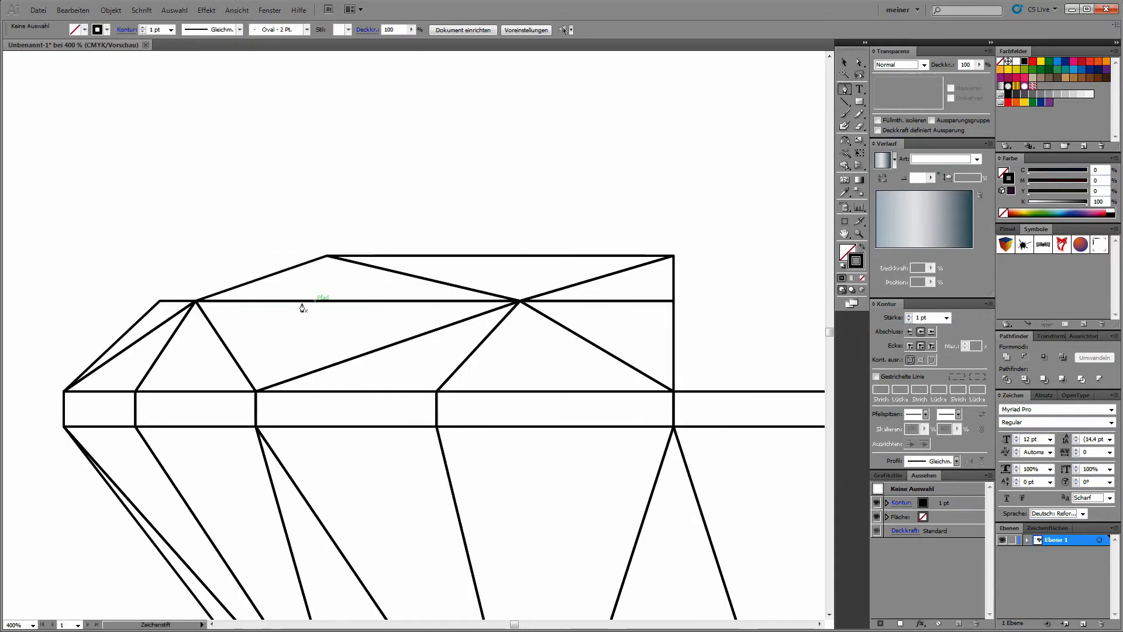
Step: Add a small upper facet and a little left facet reaching the left crown corner
click(195, 301)
click(237, 255)
click(327, 255)
click(195, 301)
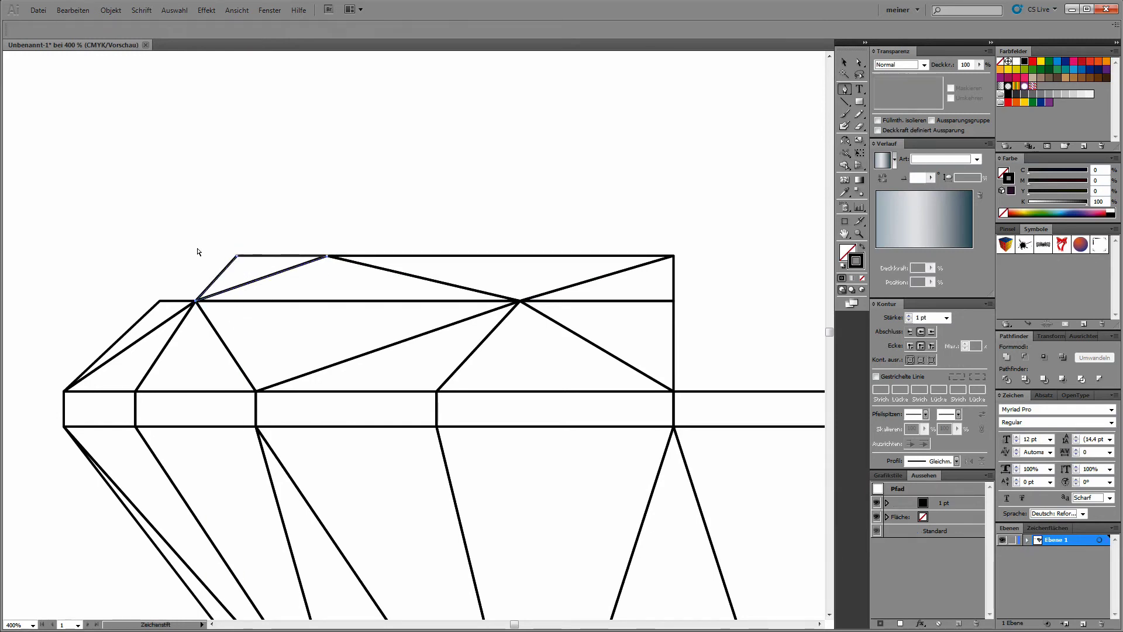
click(236, 256)
click(160, 302)
click(194, 301)
click(237, 256)
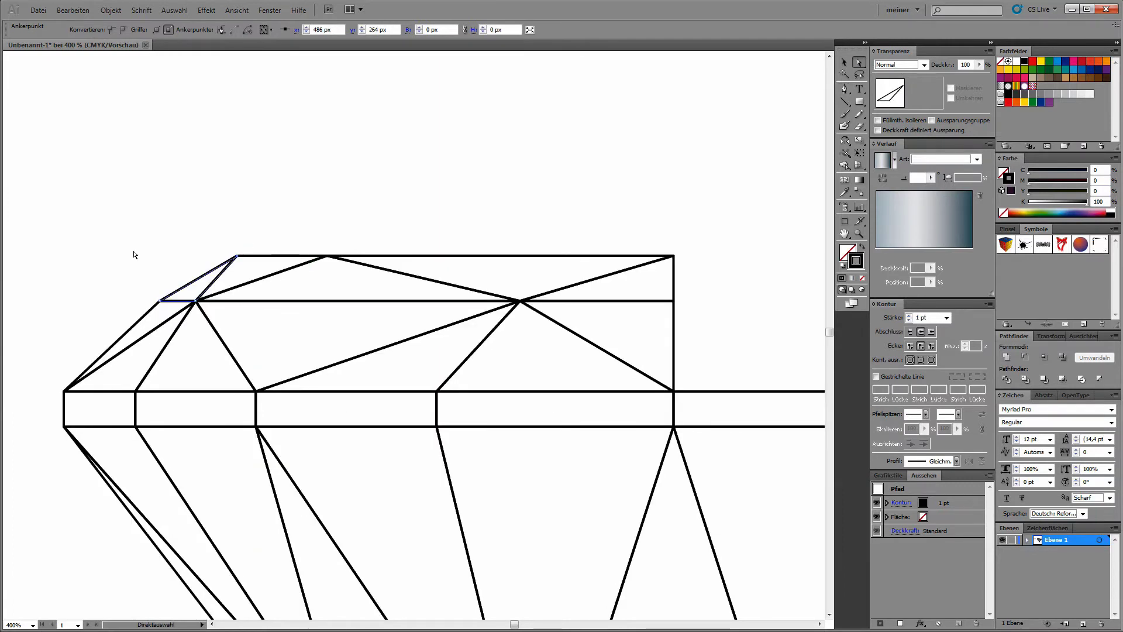
Step: Lower the top table edge slightly and nudge the left girdle points left, then zoom out
drag(134, 254, 727, 268)
mouse_move(283, 256)
mouse_down()
mouse_move(283, 268)
mouse_move(250, 275)
mouse_up()
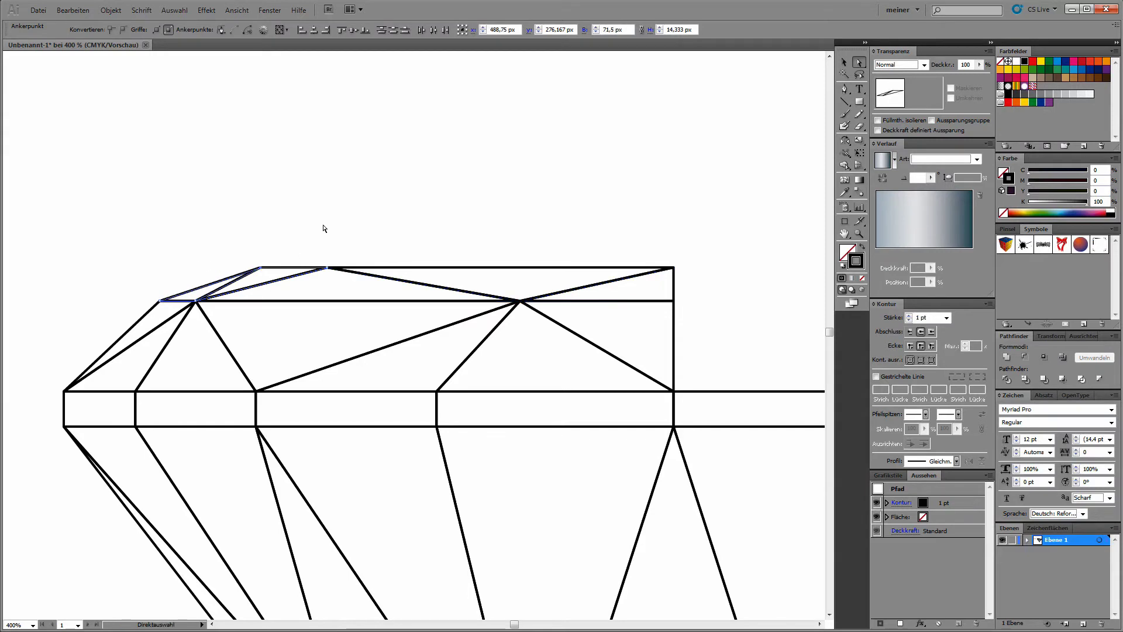
ctrl+alt+click(370, 348)
drag(345, 377, 337, 377)
drag(405, 375, 397, 375)
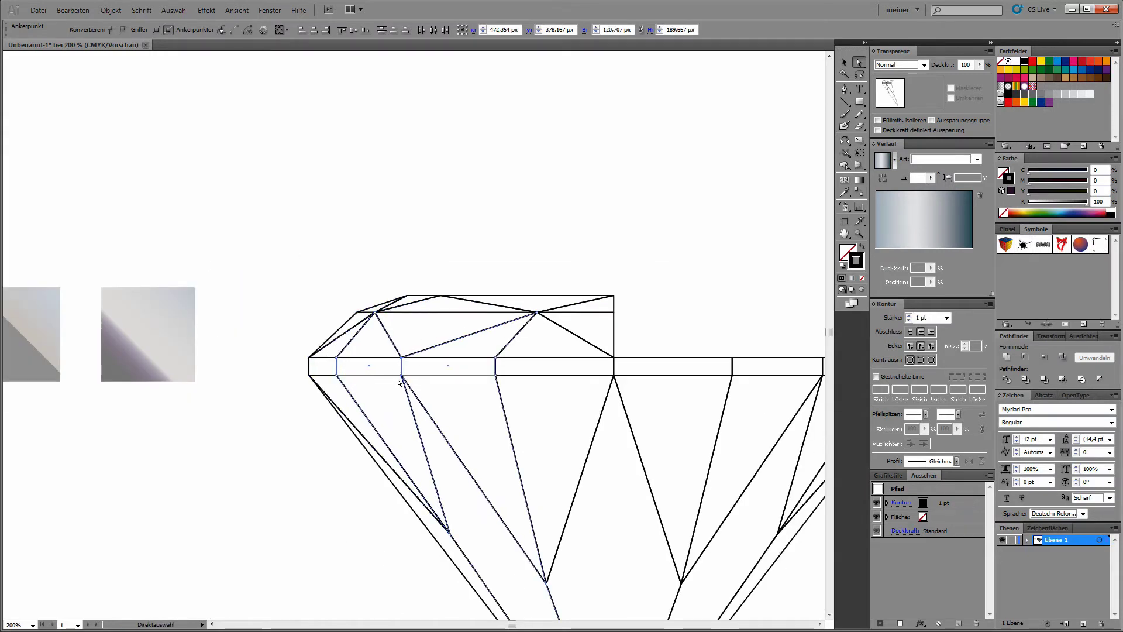
click(528, 350)
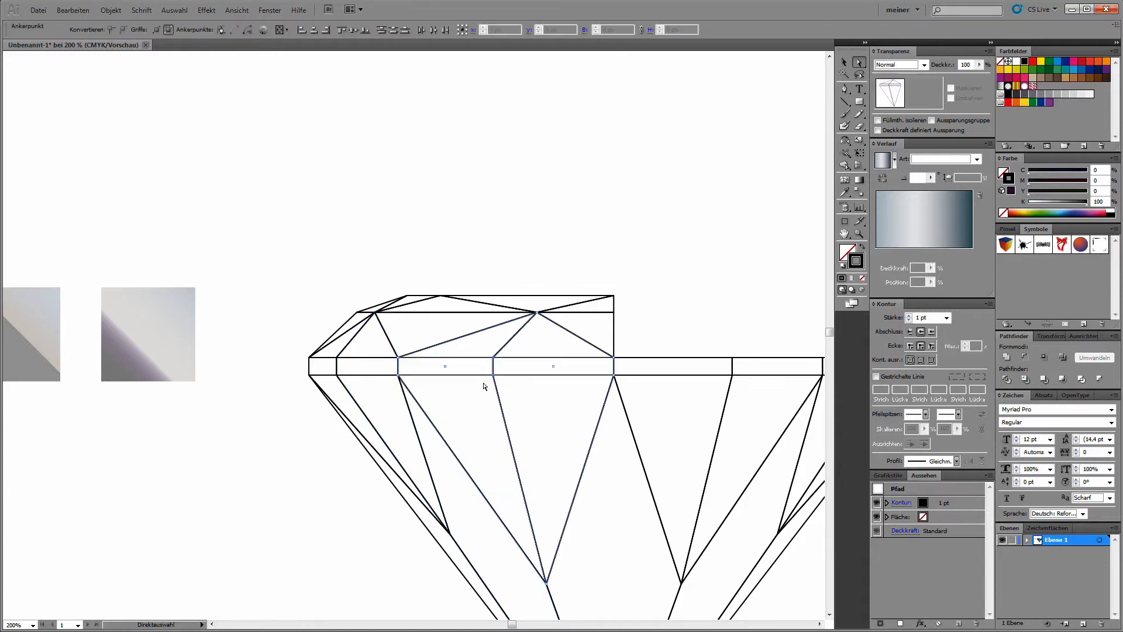
key(ctrl+minus)
Step: Delete the diamond's right half and draw a centre line from the girdle centre to the bottom tip
drag(670, 173, 430, 519)
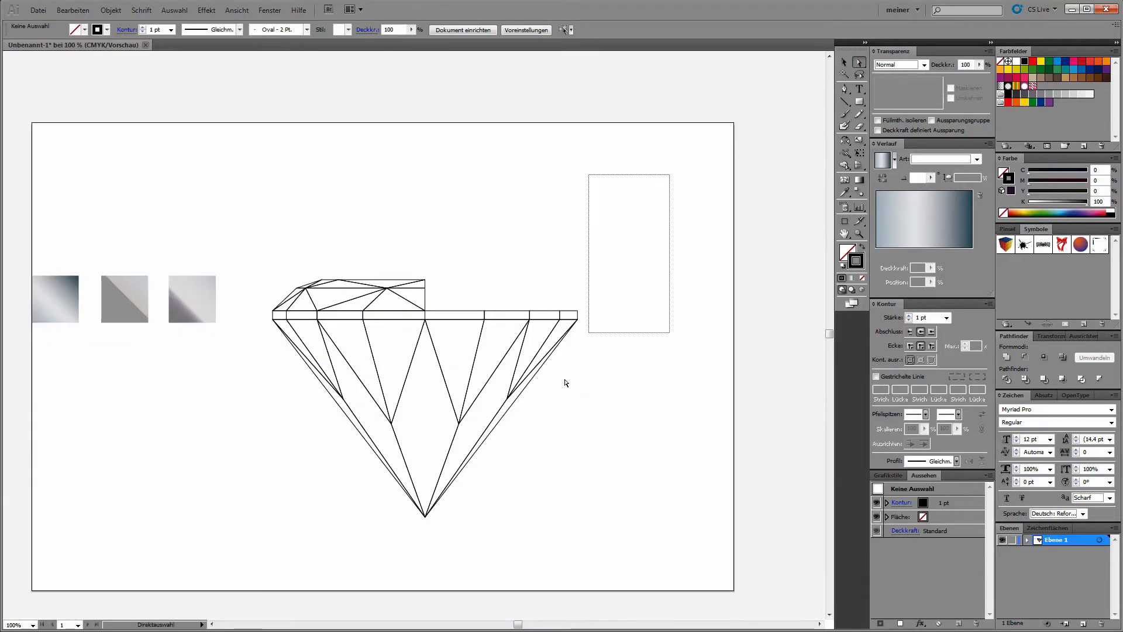
key(Delete)
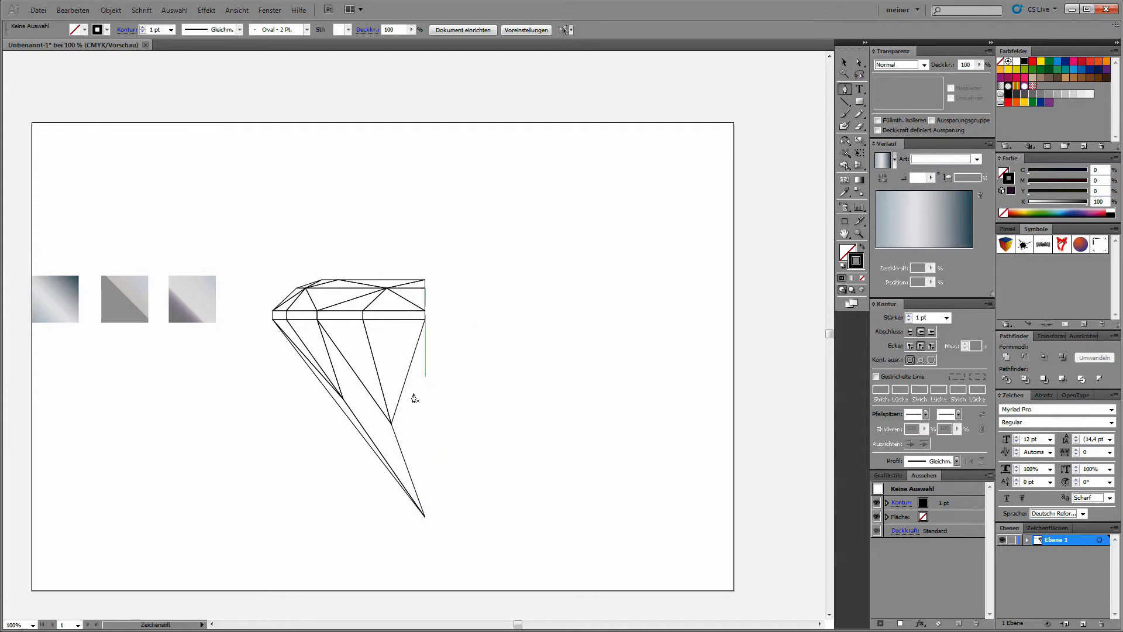
click(425, 318)
click(425, 516)
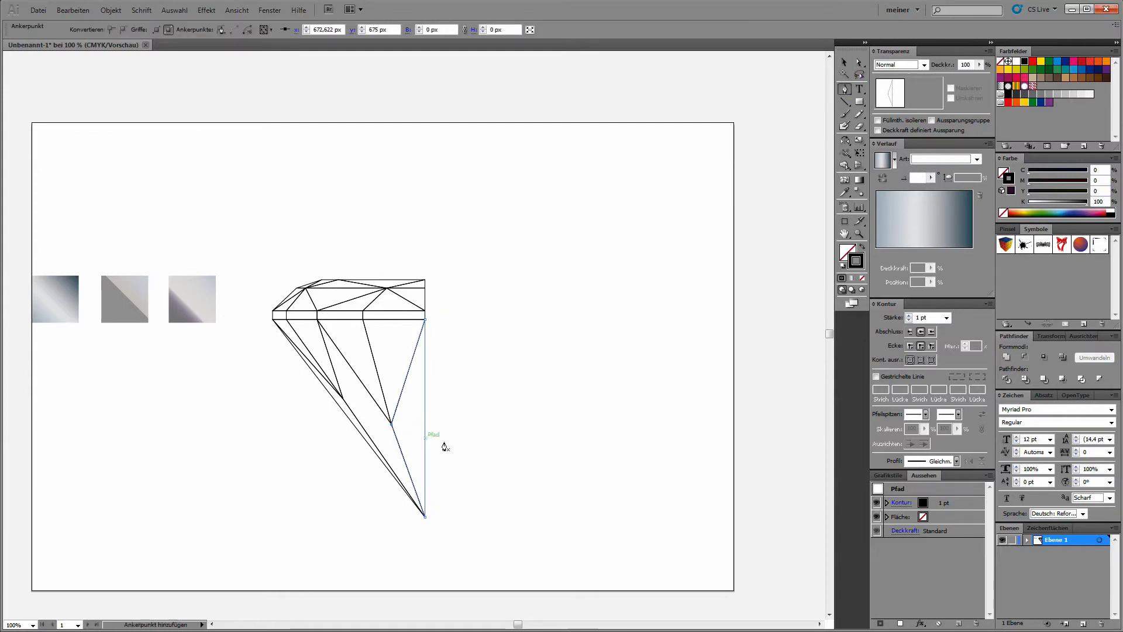
key(ctrl+shift+a)
scroll(426, 381, up, 2)
scroll(426, 380, down, 1)
Step: Reflect a copy of all left-half paths across a vertical axis to form the right half
key(v)
drag(208, 76, 549, 482)
click(845, 140)
alt+click(467, 455)
click(611, 322)
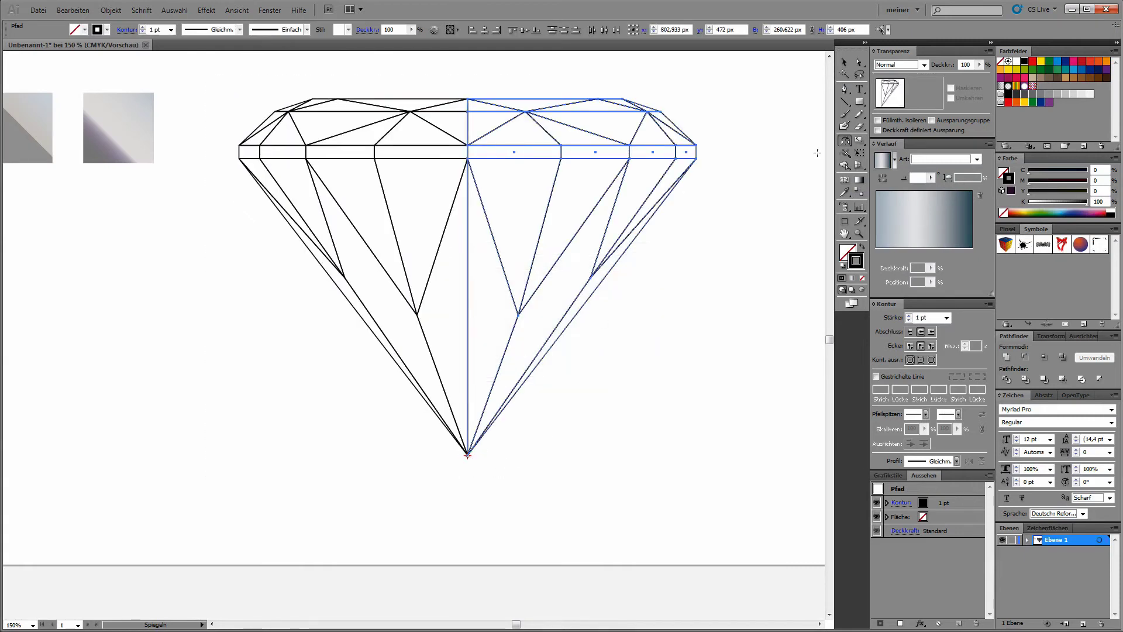
Step: Remove the duplicate centre line and pull the top-centre facet's lower point up to the table
drag(481, 289, 458, 319)
key(Delete)
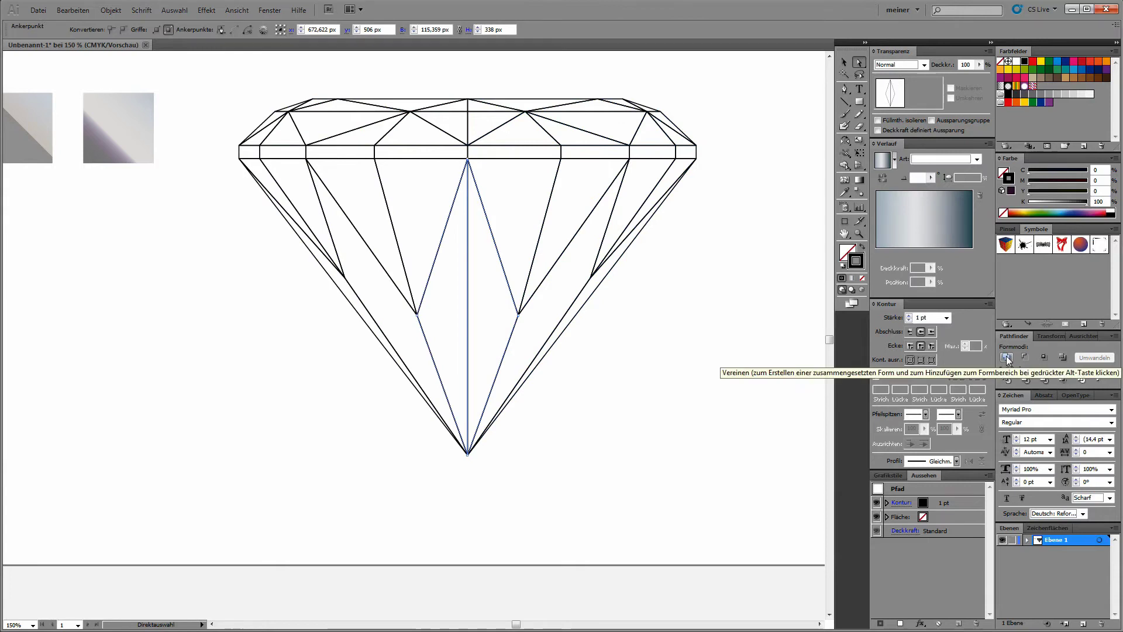
click(481, 132)
drag(467, 144, 468, 99)
click(602, 277)
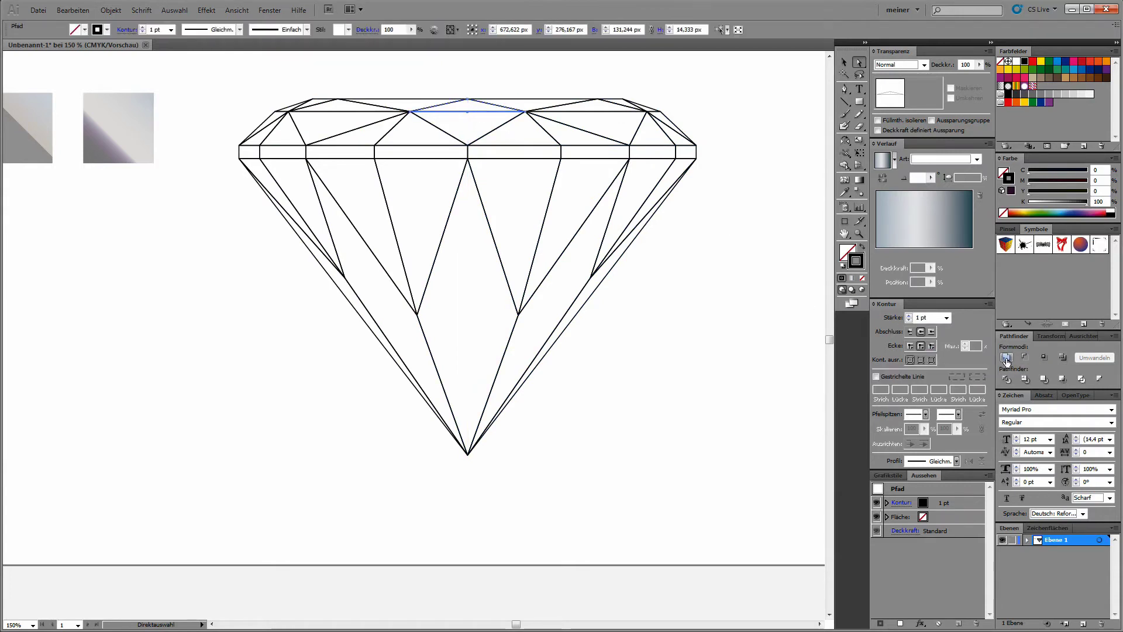
Step: Zoom onto the diamond, try marquee-selecting its top facets, then select every path with Ctrl+A
alt+click(392, 288)
alt+click(392, 289)
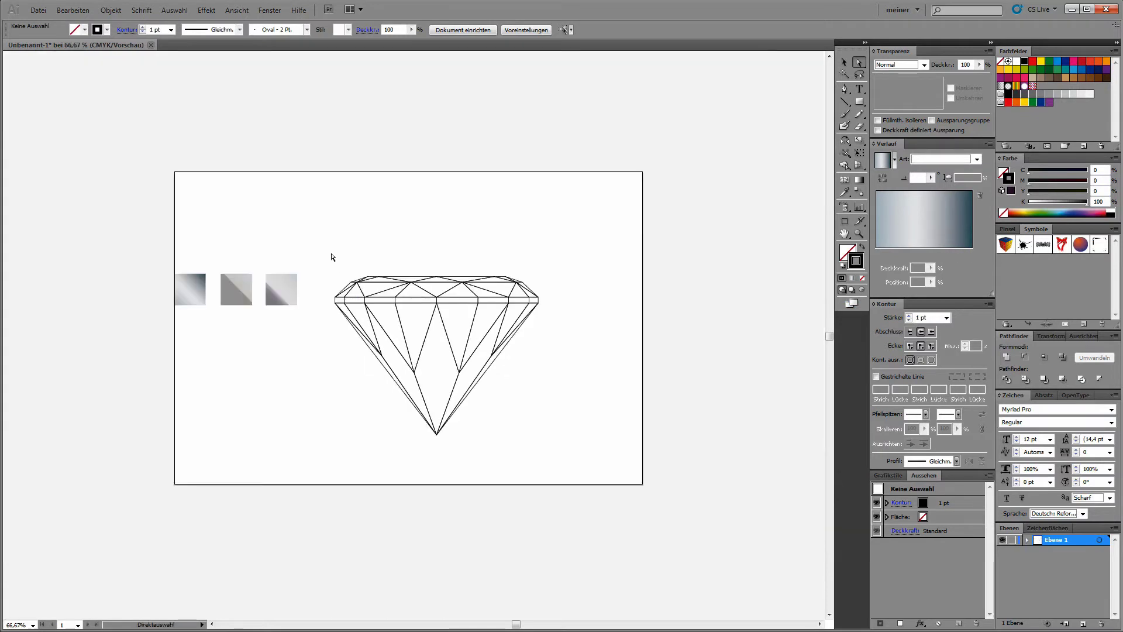
drag(325, 243, 588, 457)
drag(283, 243, 561, 469)
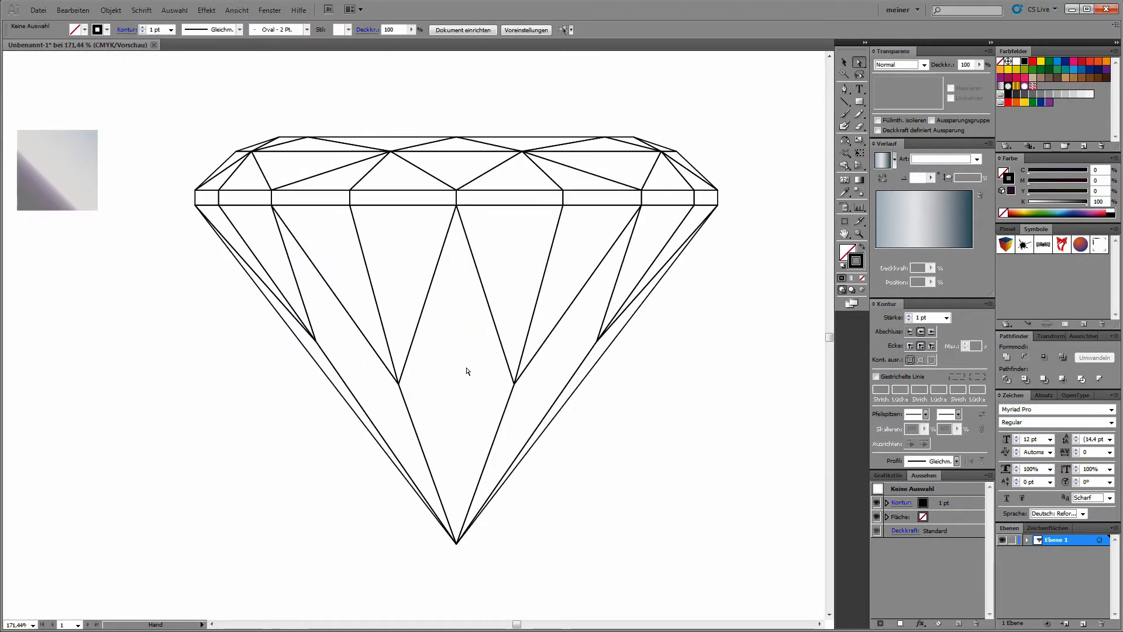
mouse_move(234, 96)
mouse_down()
mouse_move(692, 133)
mouse_move(695, 149)
mouse_up()
click(704, 125)
mouse_move(164, 108)
mouse_down()
mouse_move(706, 219)
mouse_move(747, 199)
mouse_up()
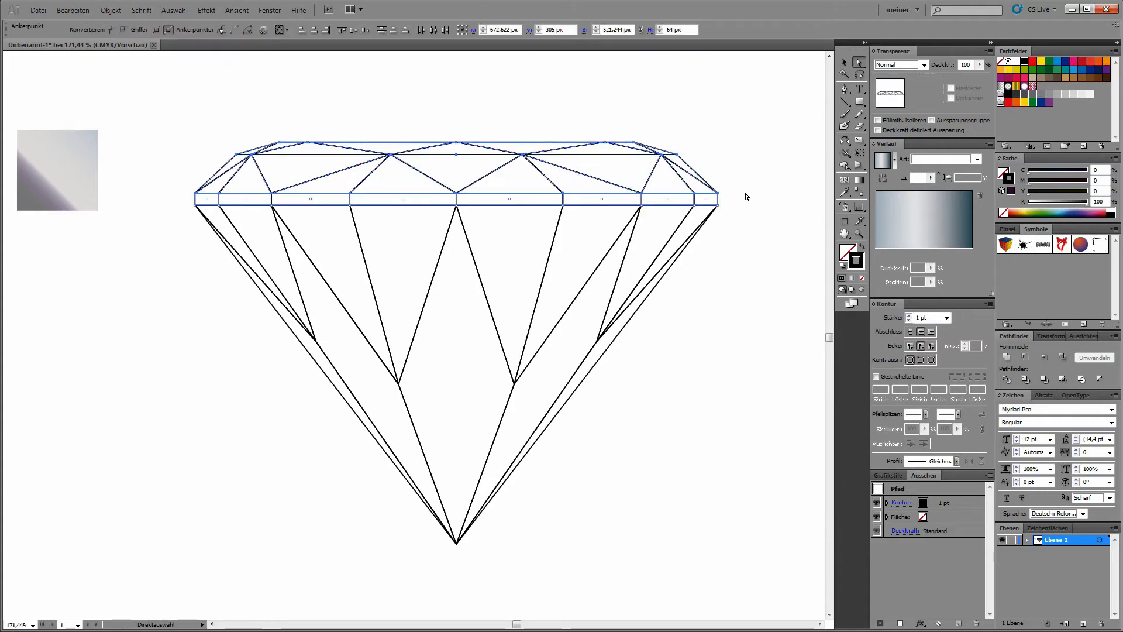
click(744, 196)
alt+click(395, 305)
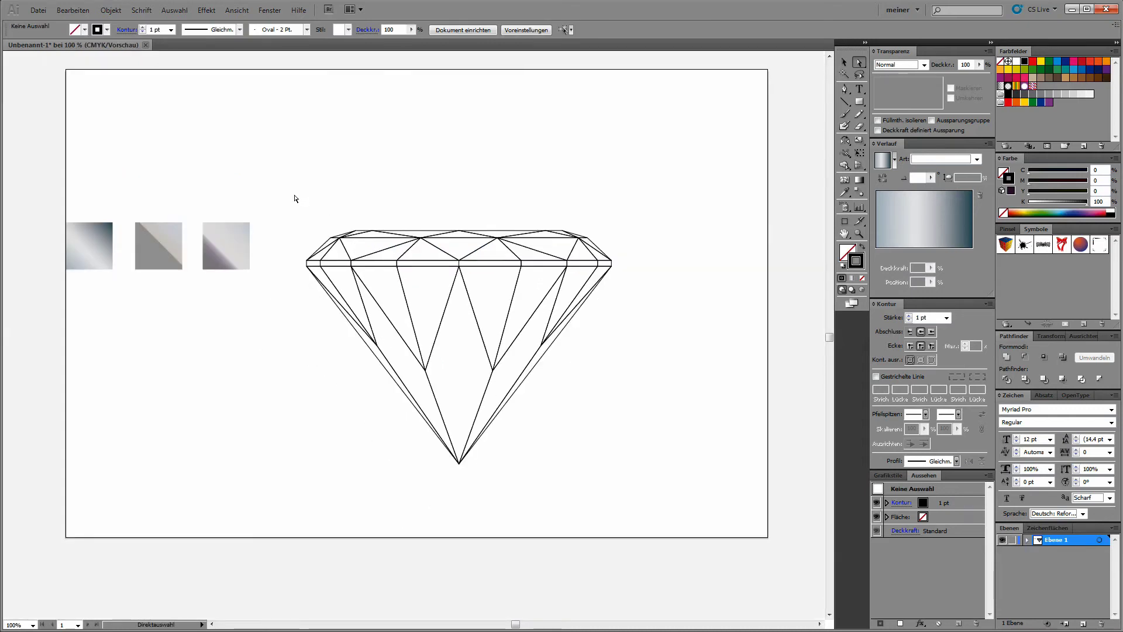
key(ctrl+a)
Step: Eyedropper the first gradient square onto all facets and set the gradient angle to 45°
key(i)
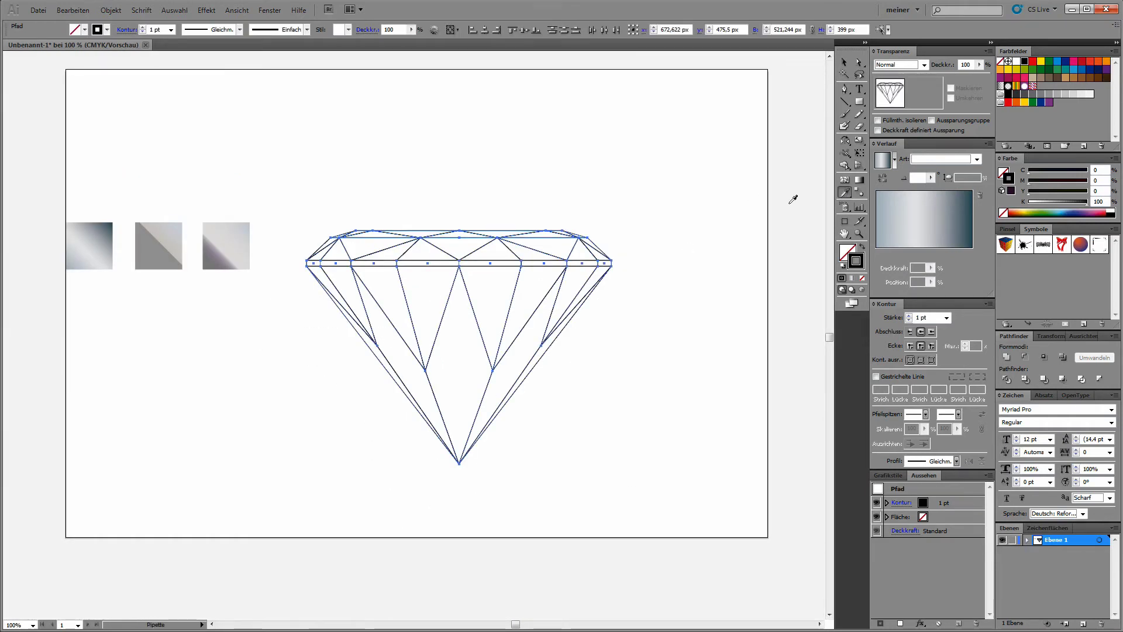
click(104, 241)
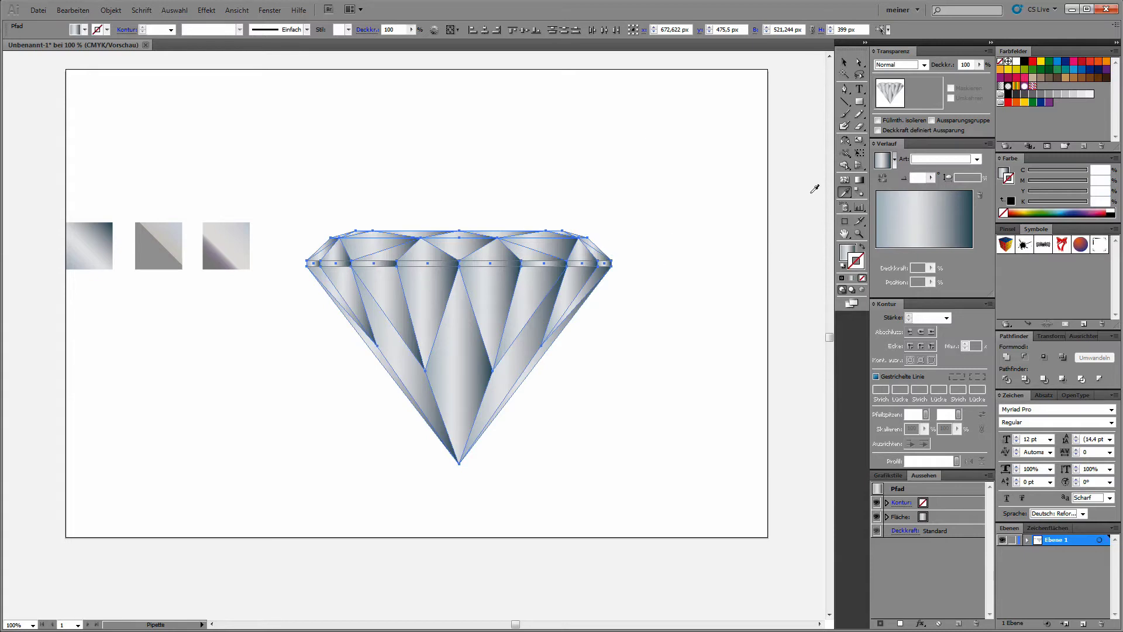
drag(293, 193, 756, 359)
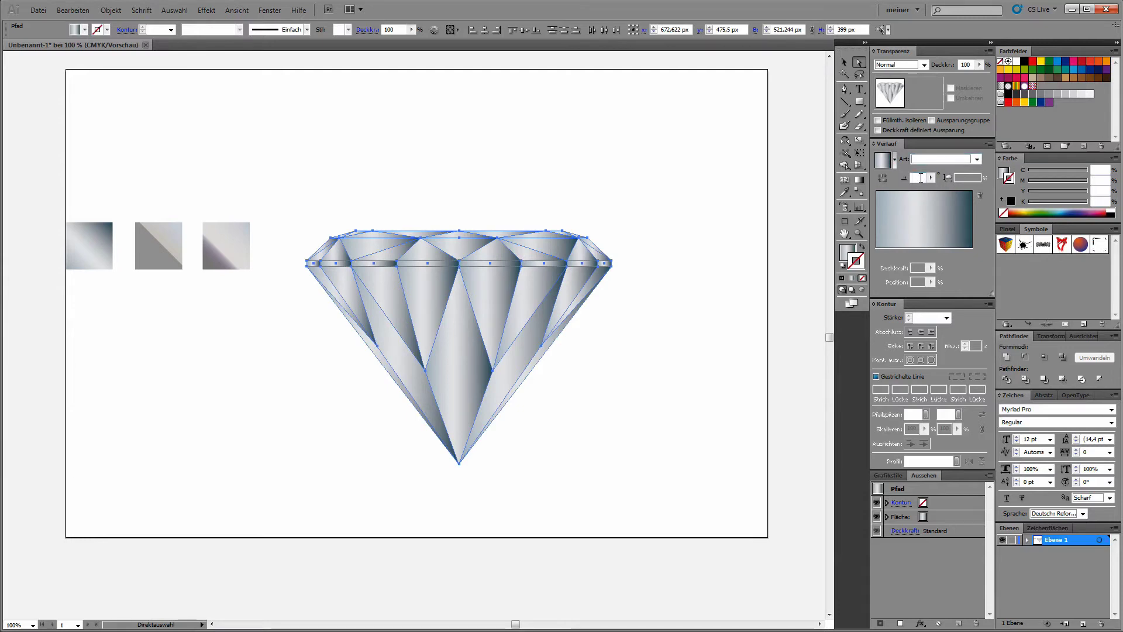
text(45)
key(Return)
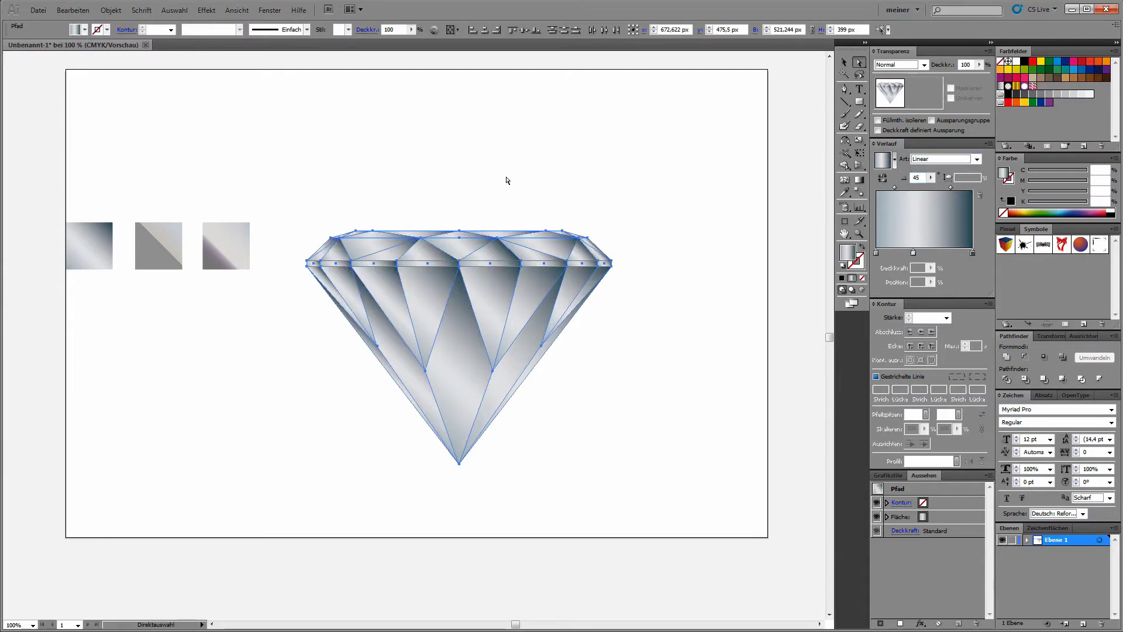
click(506, 180)
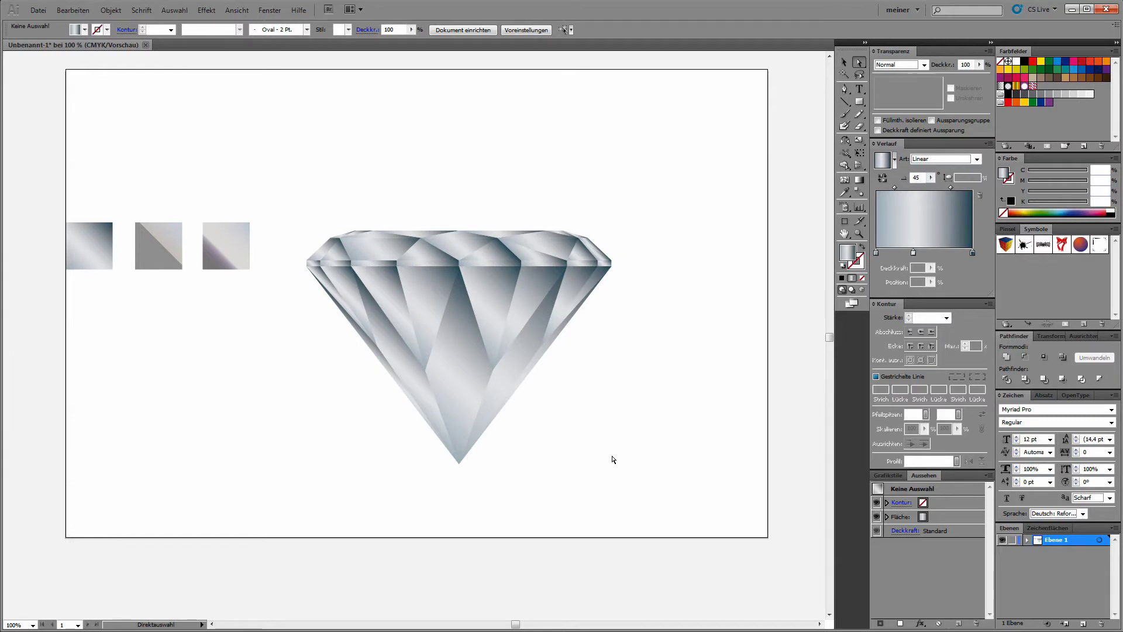
Step: Create a new layer named BG and move it below the diamond's layer
click(1083, 624)
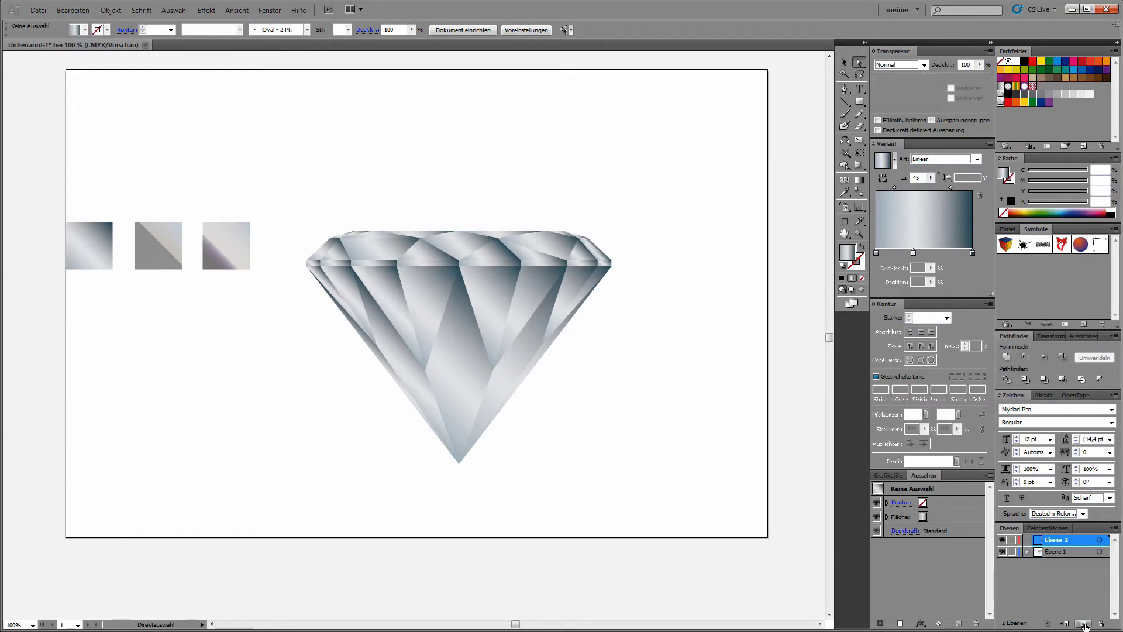
double_click(1050, 544)
text(BG)
key(Return)
drag(1051, 541, 1054, 559)
Step: Draw an artboard-sized rectangle on BG, fill it solid black, and lock it
key(m)
drag(65, 69, 767, 536)
click(1011, 201)
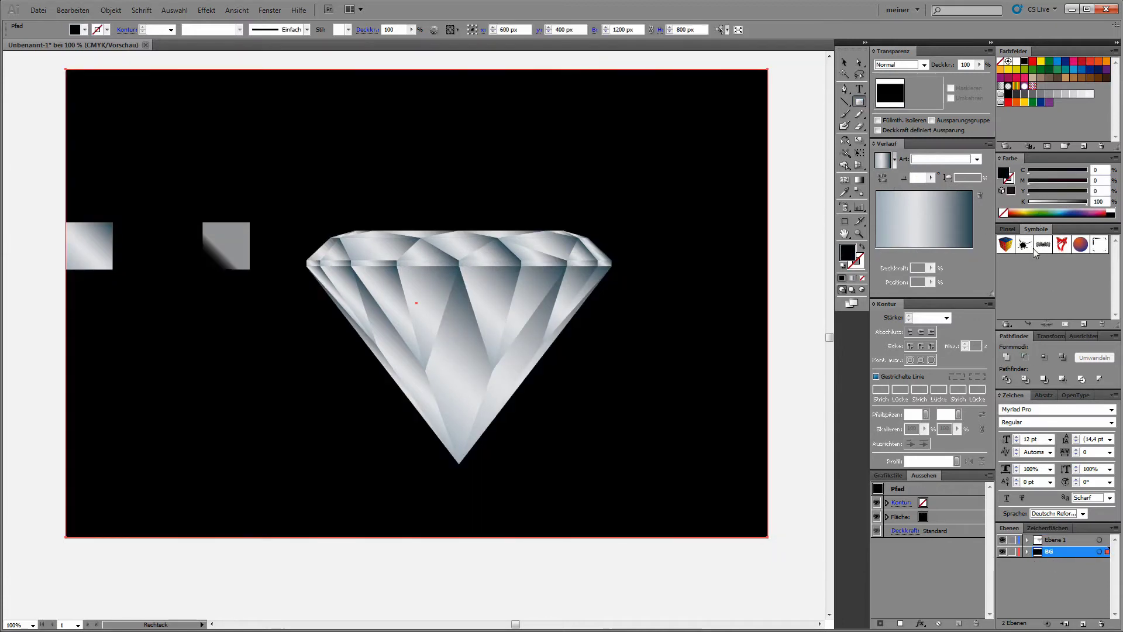
key(ctrl+minus)
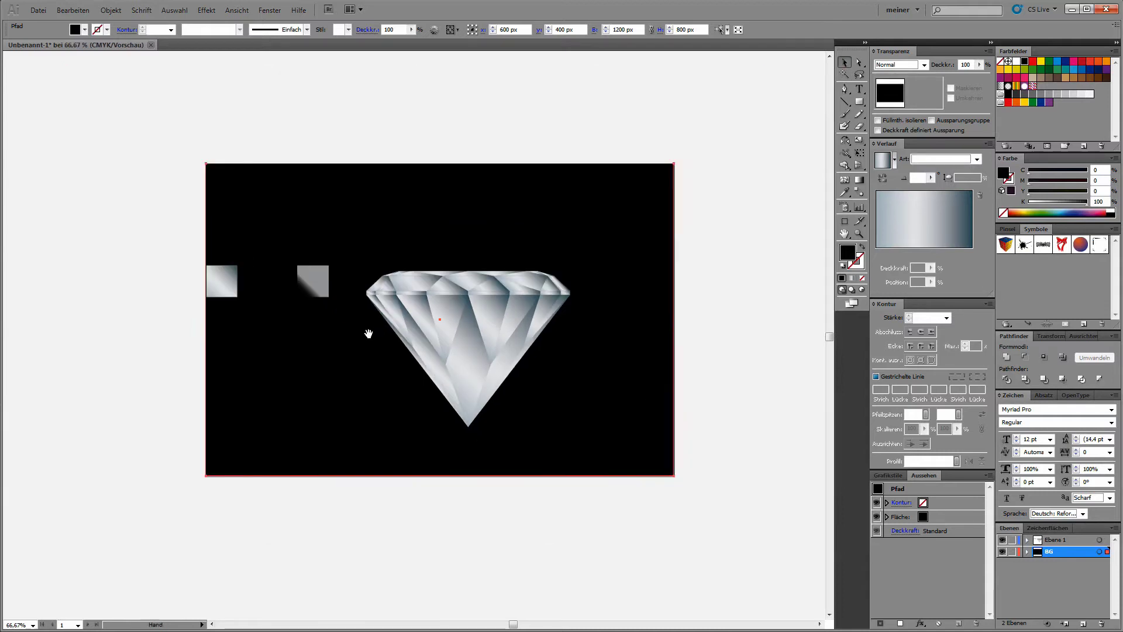
key(ctrl+2)
Step: Move the three sample squares above the artboard and shift the diamond left
drag(179, 242, 363, 340)
drag(342, 286, 357, 137)
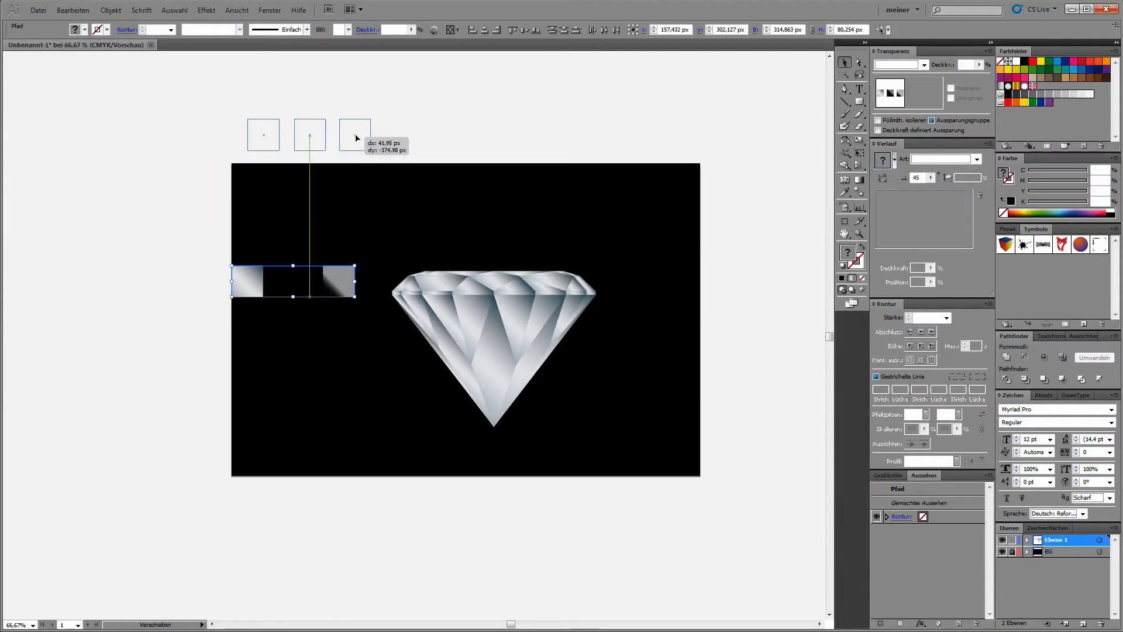
click(373, 245)
drag(544, 378, 501, 378)
click(358, 251)
drag(351, 243, 629, 419)
click(691, 478)
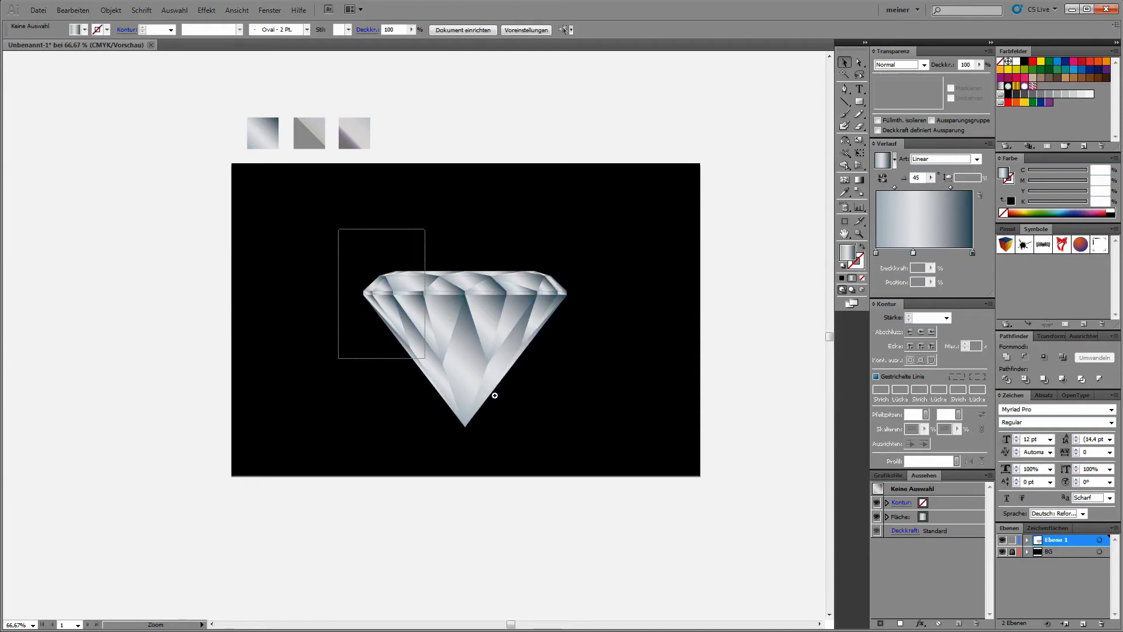
drag(337, 228, 614, 459)
Step: Redraw the gradients on the left top facet and the centre top facet, the latter running steeply
key(a)
click(236, 179)
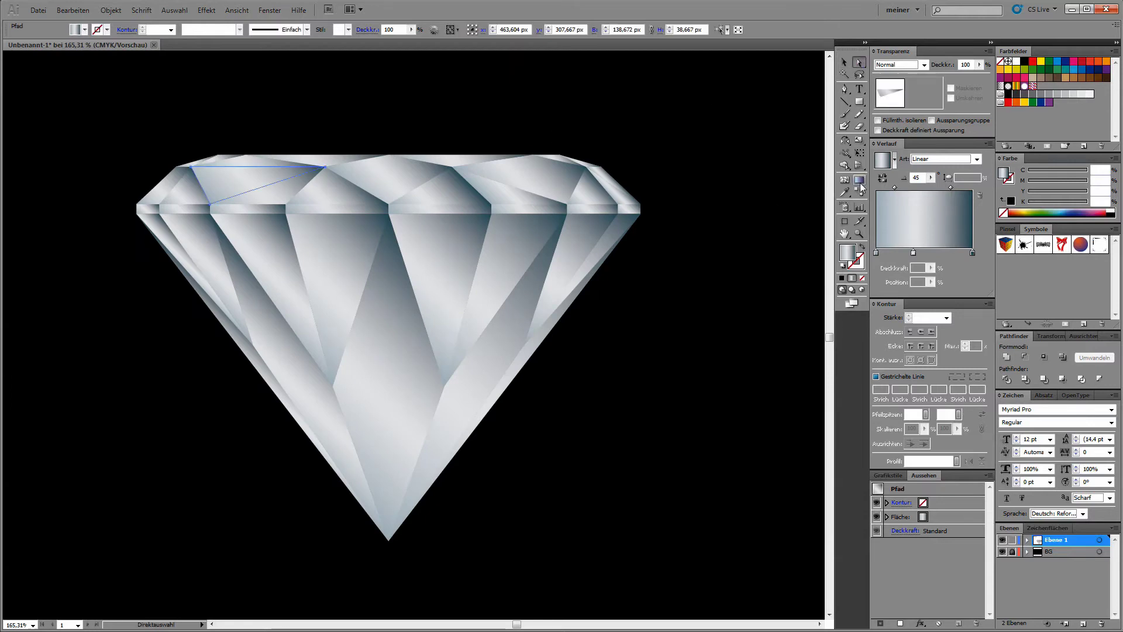
click(860, 180)
drag(187, 195, 288, 155)
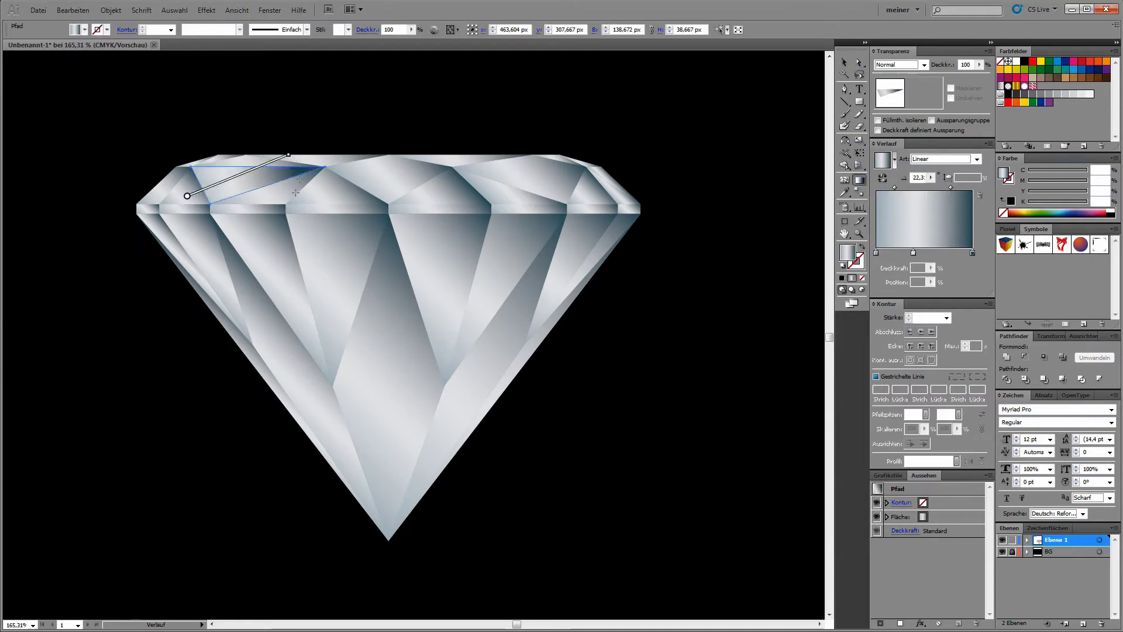
ctrl+click(380, 178)
drag(352, 168, 441, 191)
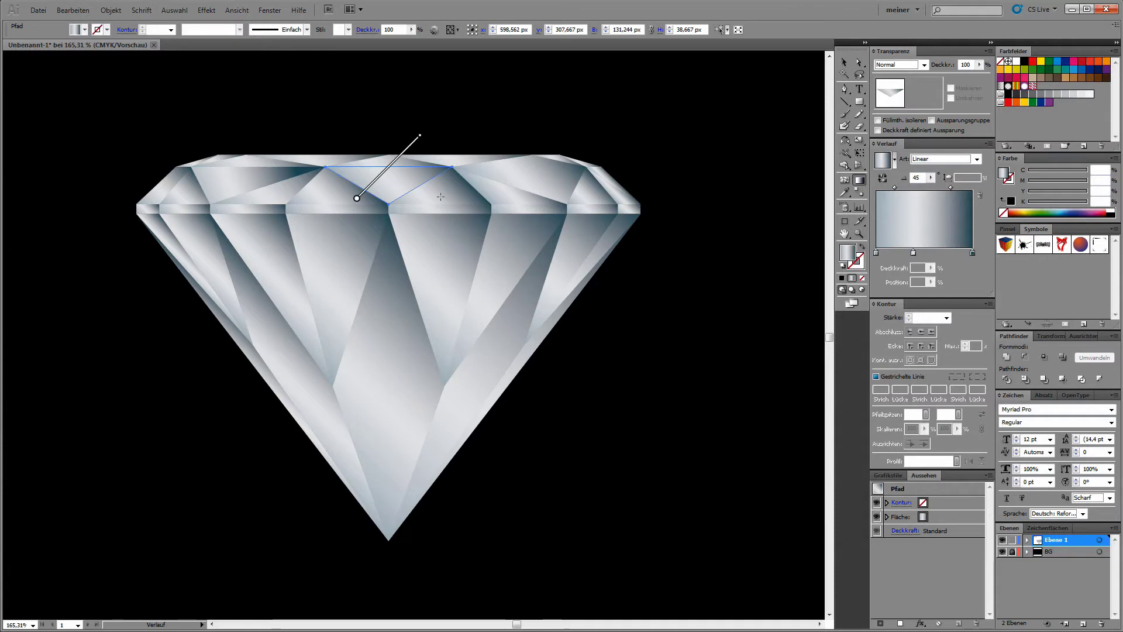
drag(392, 142, 375, 264)
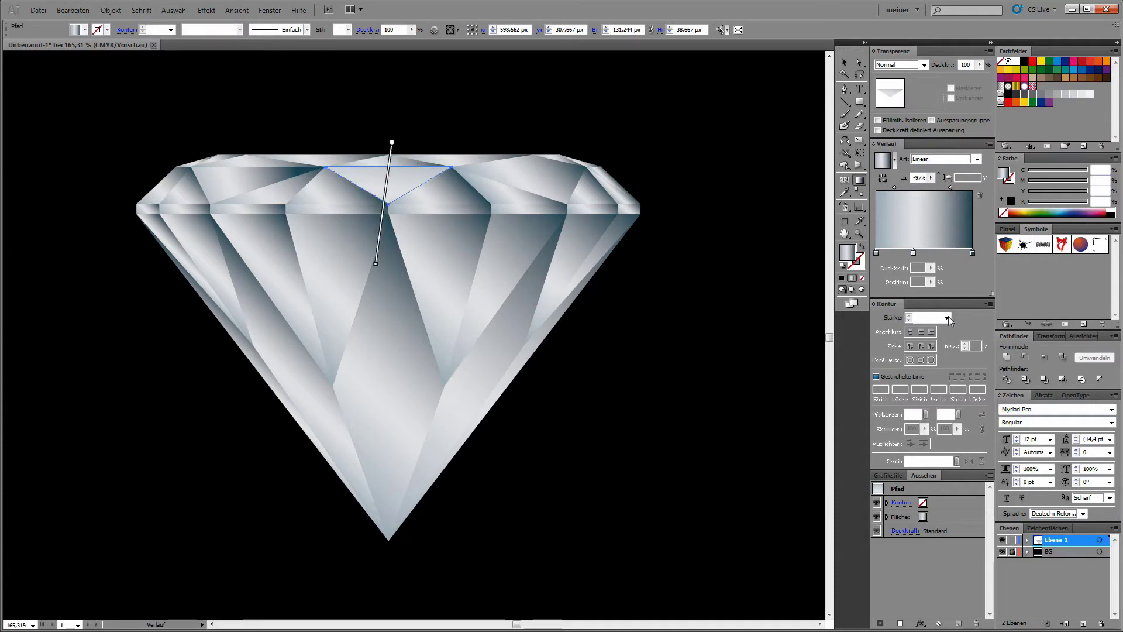
Step: Run the central lower facet's gradient top to bottom and the left lower facet's diagonally
ctrl+click(392, 252)
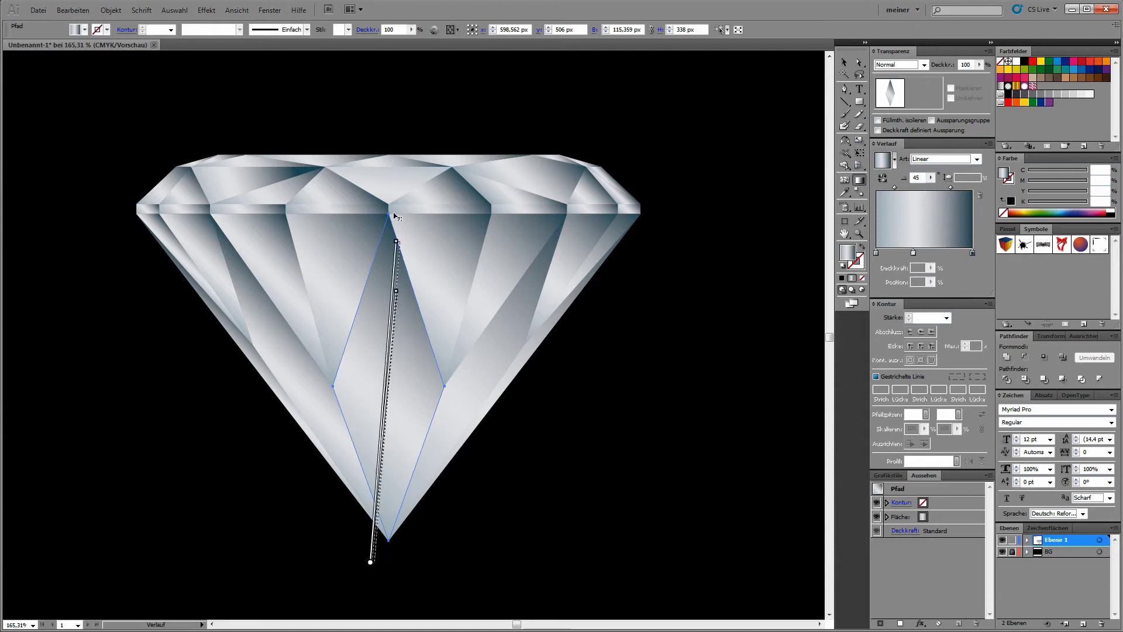
drag(381, 159, 395, 602)
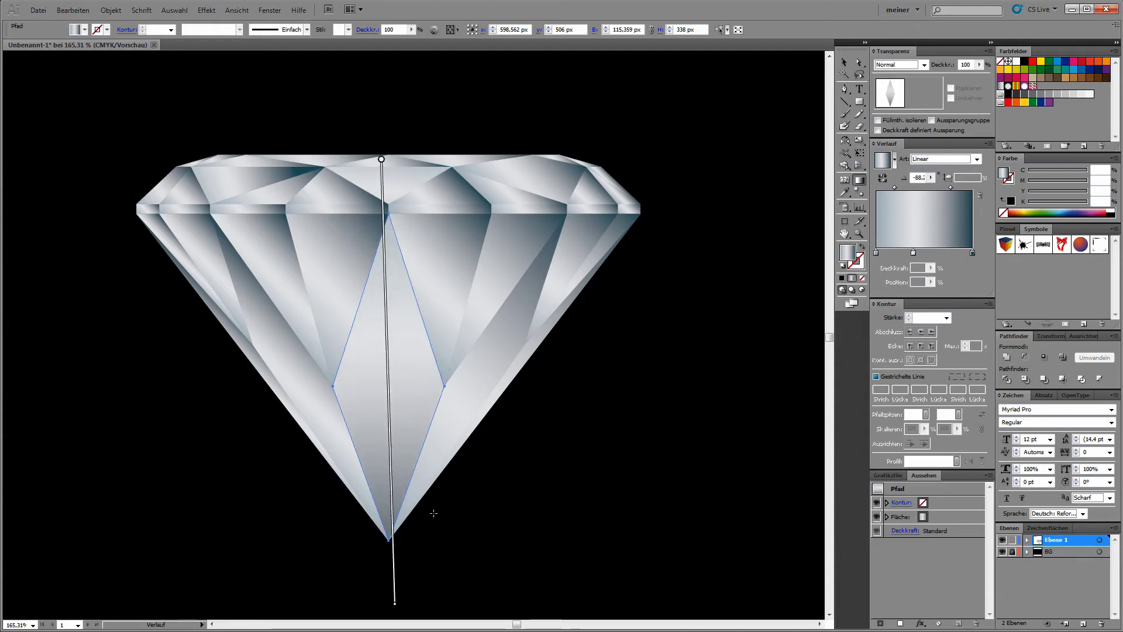
ctrl+click(745, 355)
ctrl+click(293, 362)
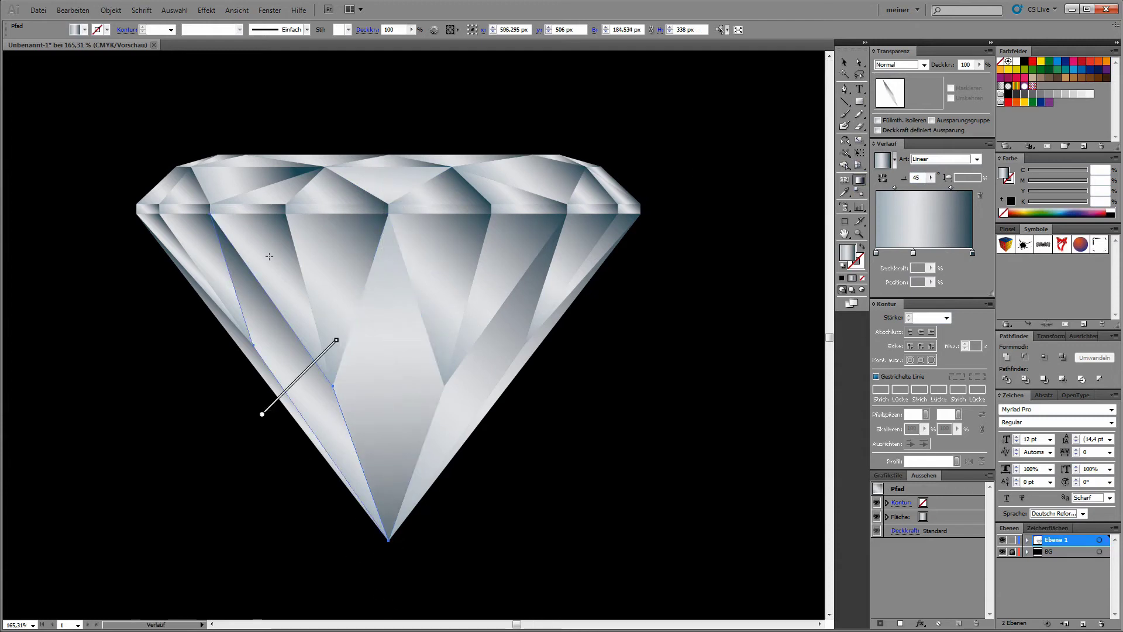
drag(150, 141, 404, 539)
Step: Angle the right lower facet's gradient along its length and the narrow right triangle's horizontally
click(859, 59)
click(500, 370)
click(846, 180)
drag(566, 188, 400, 548)
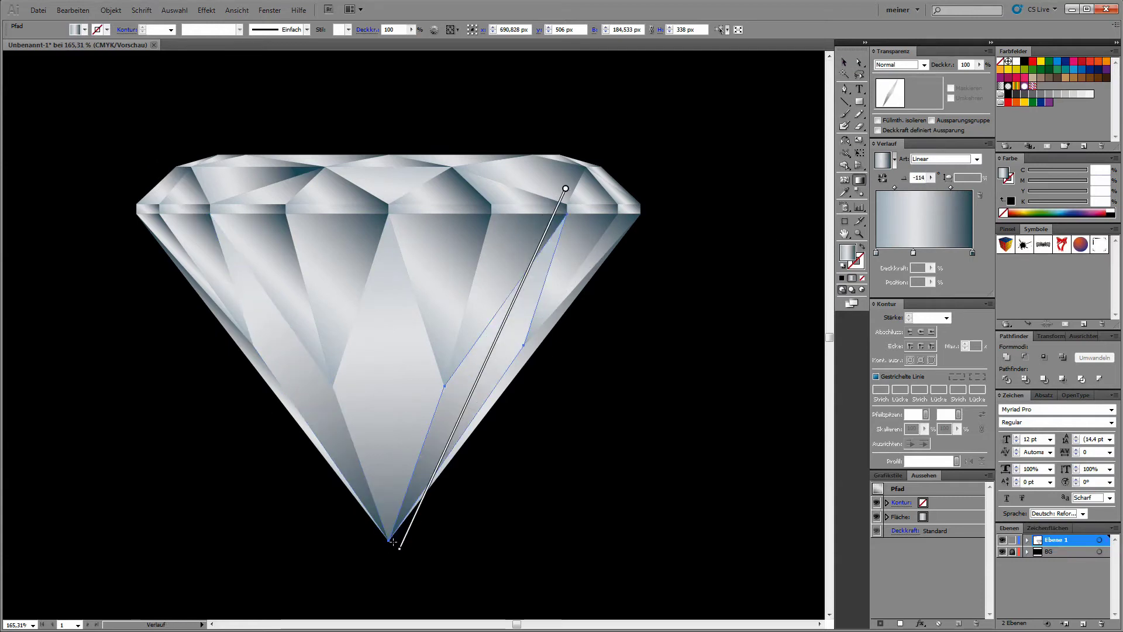
click(844, 61)
click(672, 288)
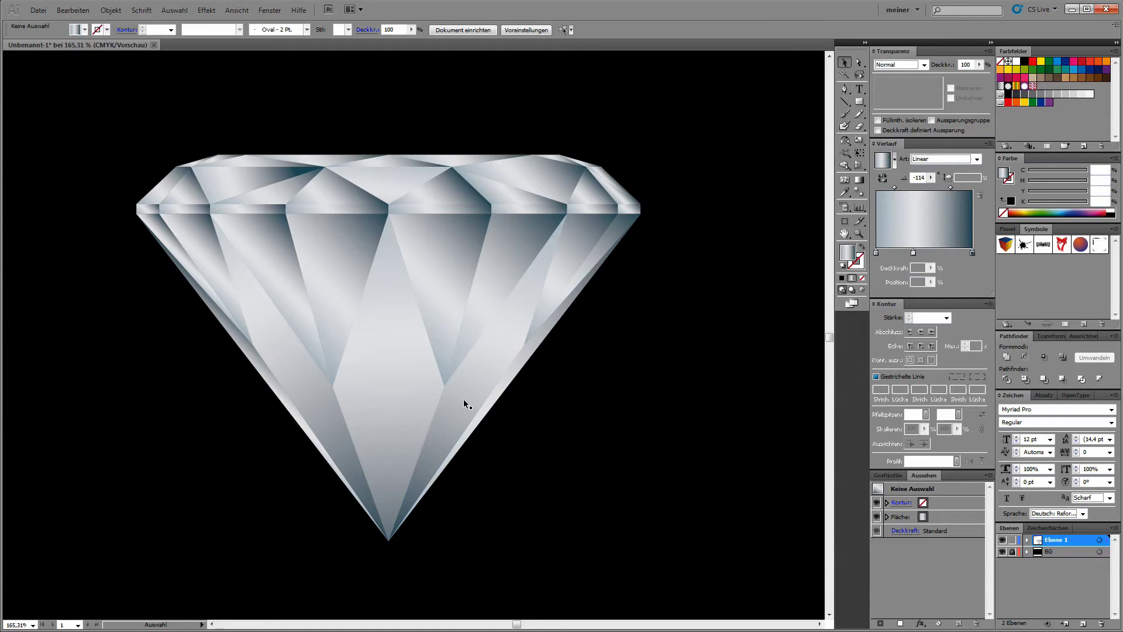
click(482, 321)
click(859, 181)
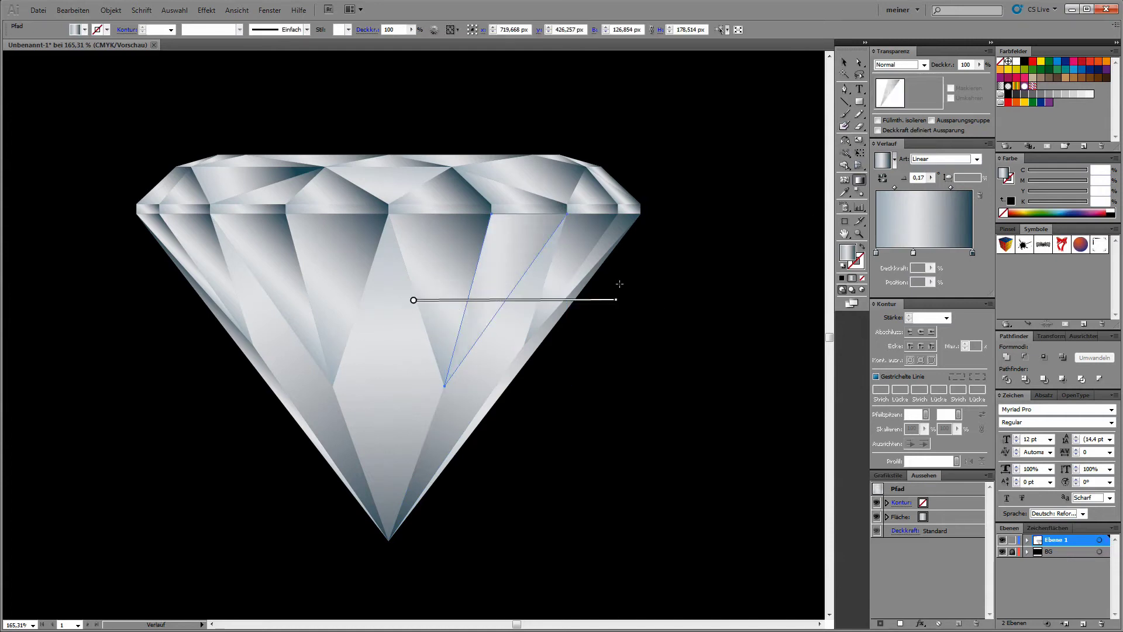
drag(593, 300, 438, 300)
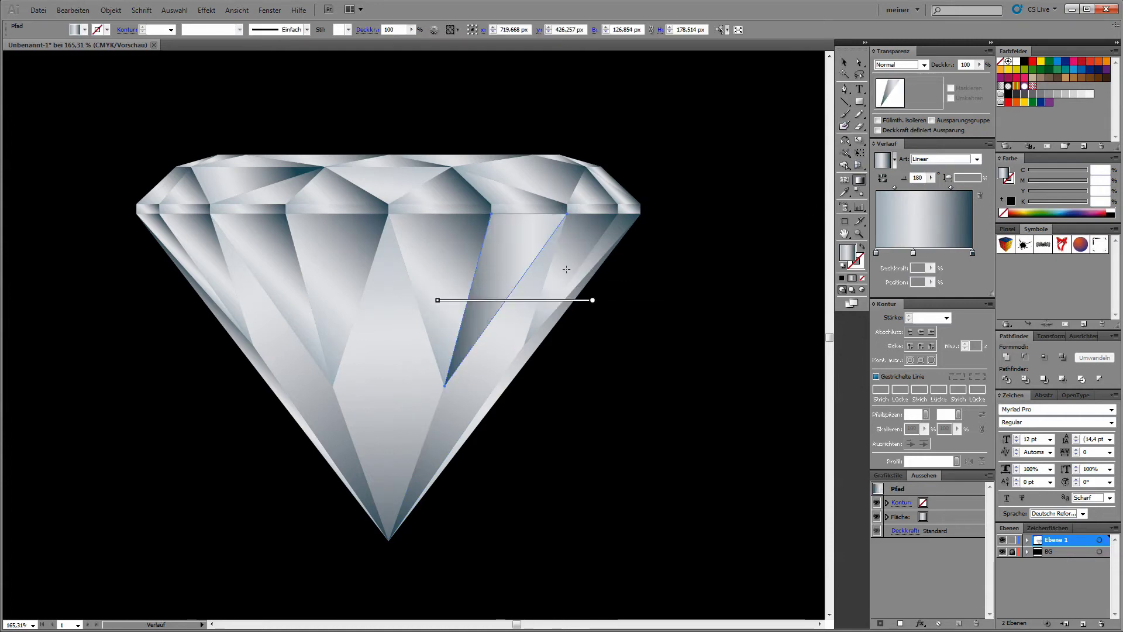
Step: Rework the left facet's gradient several times to give it a darker, flatter angle
ctrl+click(289, 293)
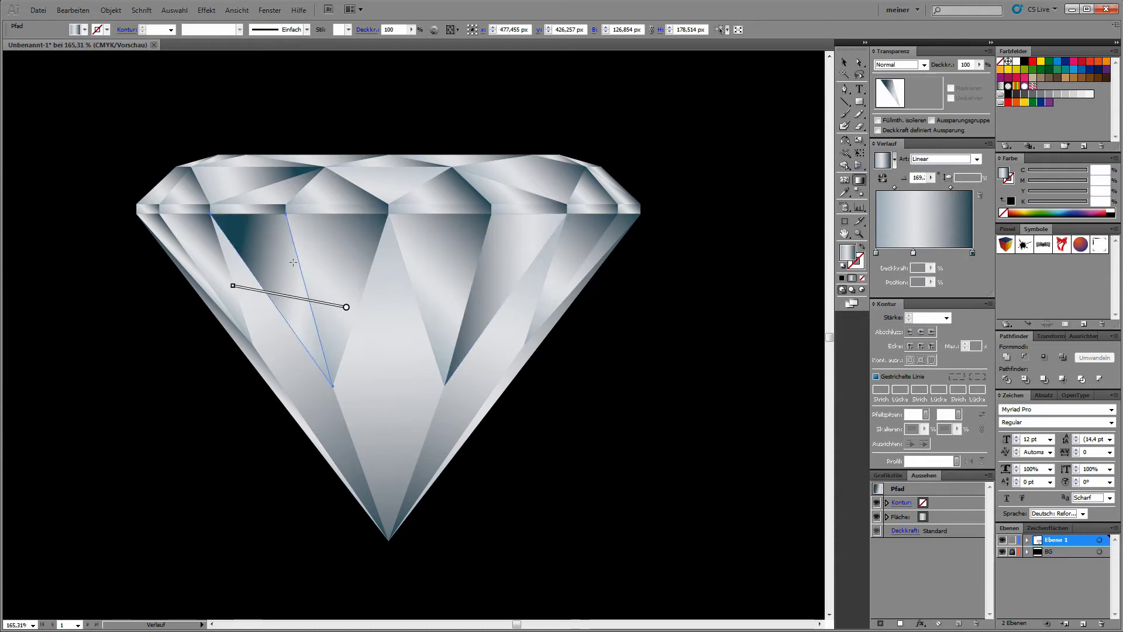
drag(378, 266, 260, 337)
drag(301, 260, 138, 272)
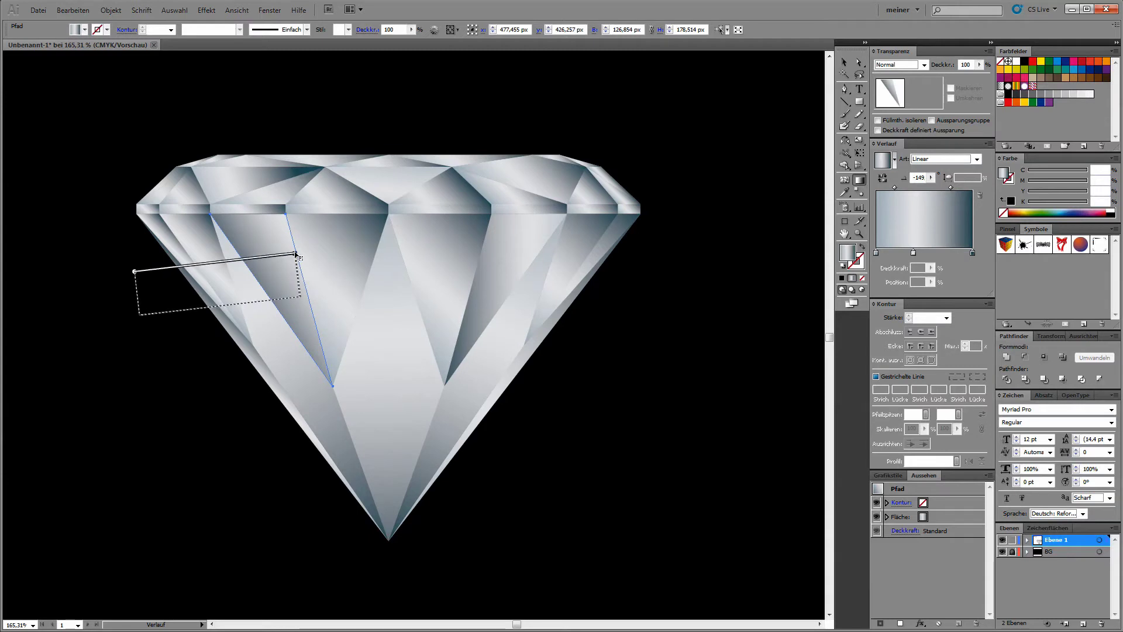
drag(55, 370, 314, 291)
drag(117, 363, 343, 271)
ctrl+click(620, 316)
click(630, 205)
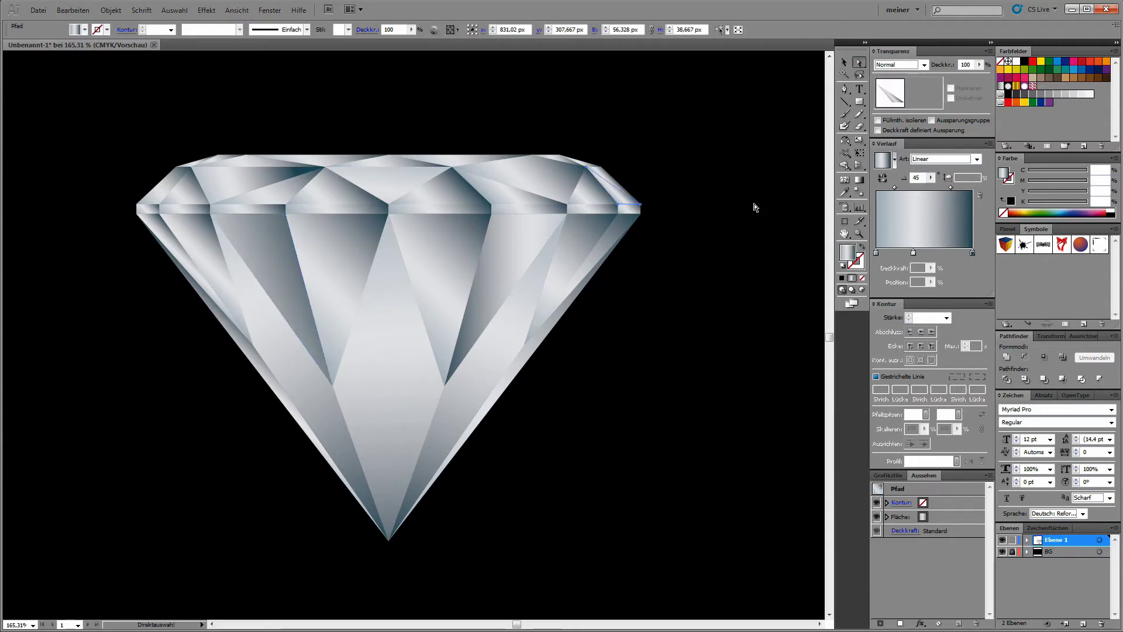
Step: Redraw the gradient direction on the diamond's top-right facet
click(861, 182)
scroll(631, 271, up, 5)
mouse_move(404, 232)
mouse_down()
mouse_move(620, 410)
mouse_move(389, 237)
mouse_up()
key(a)
key(g)
drag(408, 195, 618, 363)
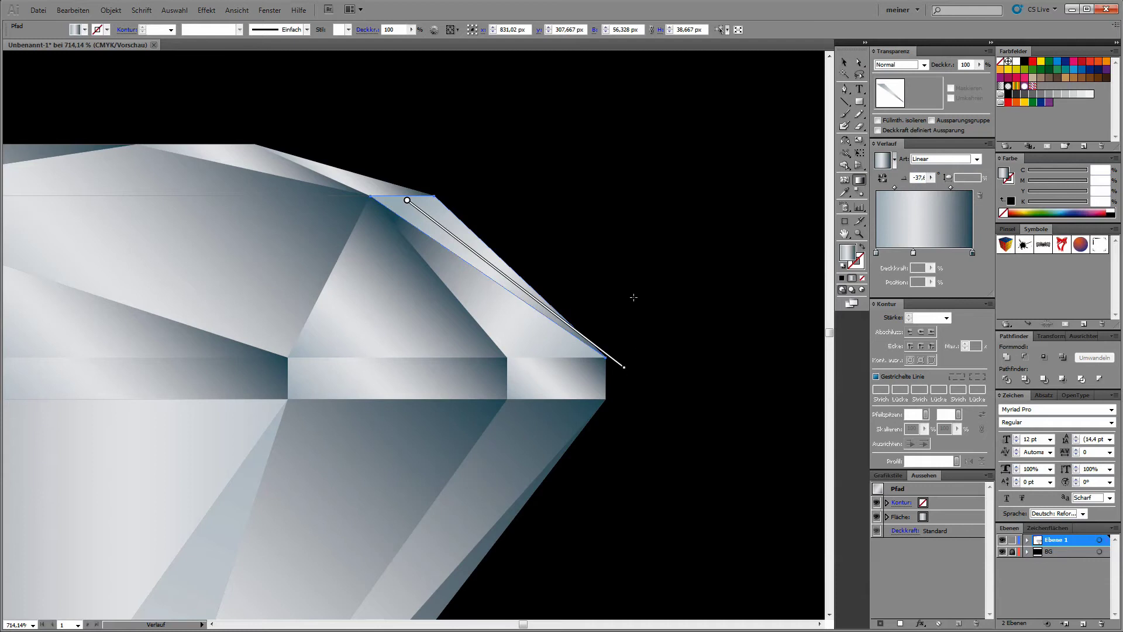
key(v)
key(ctrl+shift+a)
drag(266, 237, 410, 325)
Step: Give one top crown facet a new, wider gradient across it
click(572, 262)
key(g)
drag(246, 243, 620, 318)
key(a)
key(ctrl+shift+a)
mouse_move(362, 359)
mouse_down()
mouse_move(372, 306)
mouse_move(177, 310)
mouse_up()
Step: Re-shade another top facet so its gradient runs vertically
key(a)
click(559, 234)
key(g)
drag(697, 95, 421, 371)
drag(567, 118, 559, 231)
key(v)
key(g)
drag(414, 137, 421, 241)
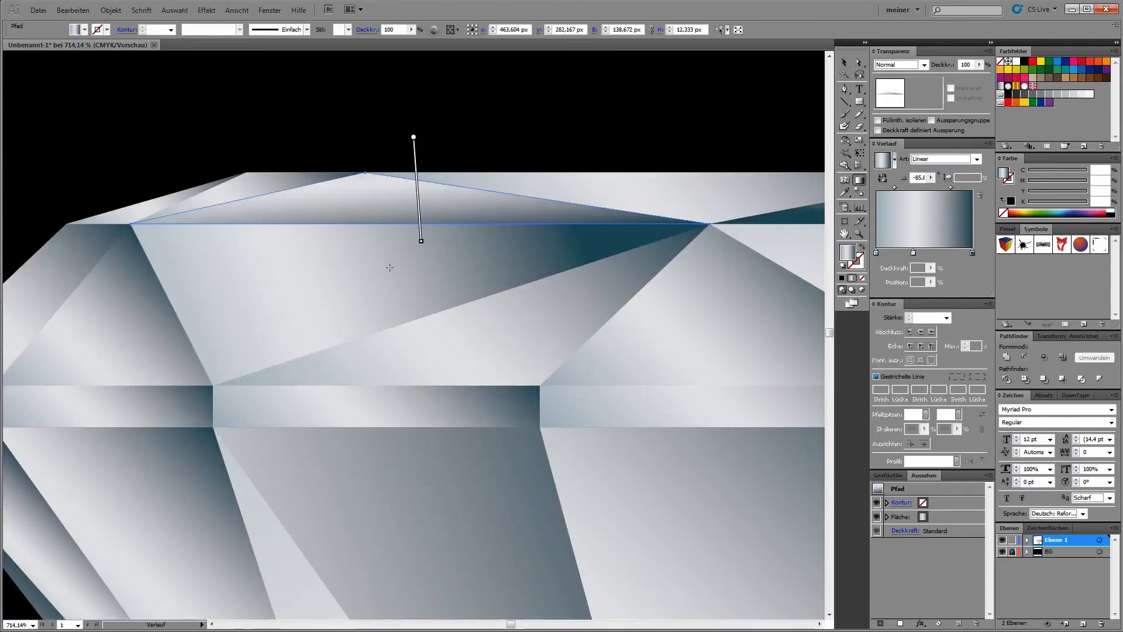
Step: Angle the large left facet's gradient diagonally
ctrl+click(449, 250)
drag(145, 215, 614, 343)
drag(188, 305, 699, 300)
drag(125, 174, 573, 348)
click(858, 62)
Step: Redirect a small top-left crown facet's gradient to about -111°
key(ctrl+minus)
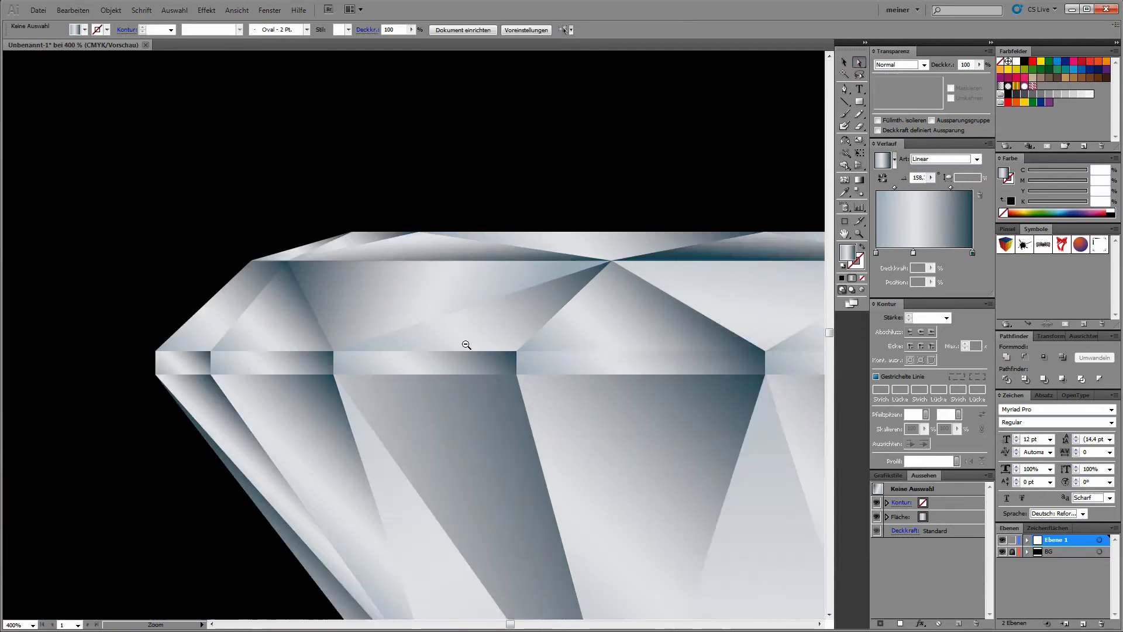
key(ctrl+0)
key(ctrl+1)
key(ctrl+shift+a)
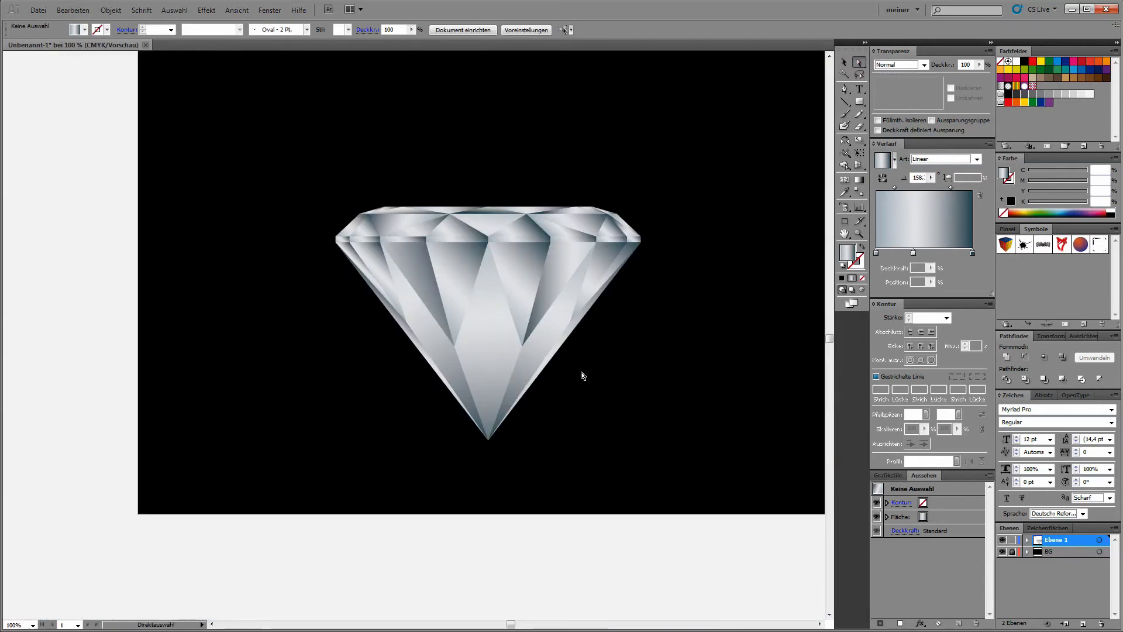
drag(313, 138, 439, 250)
click(446, 403)
key(g)
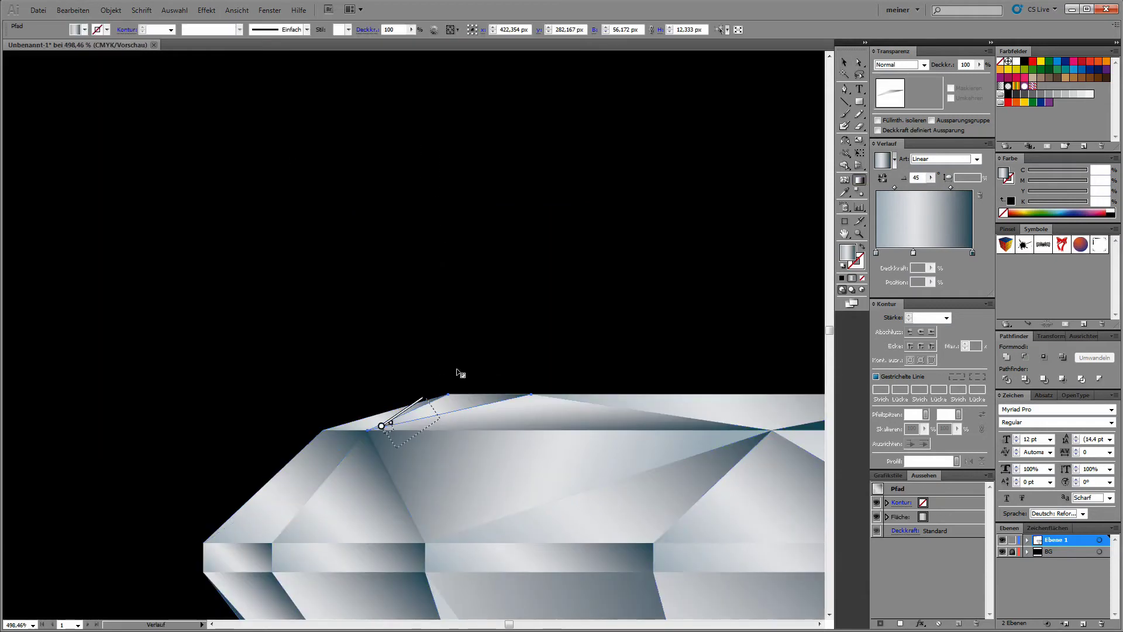
drag(461, 373, 439, 431)
Step: Angle another small top facet's gradient to about -21° and zoom out
key(ctrl+shift+a)
key(a)
ctrl+alt+click(498, 380)
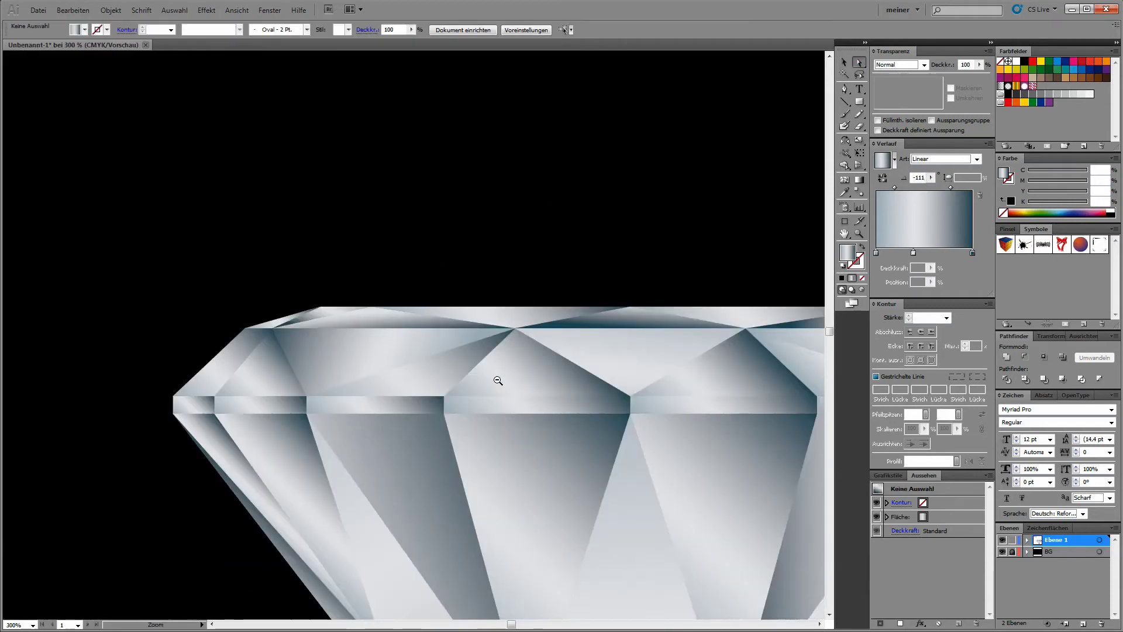
click(709, 292)
key(g)
drag(721, 296, 721, 294)
key(a)
key(ctrl+shift+a)
ctrl+alt+click(666, 275)
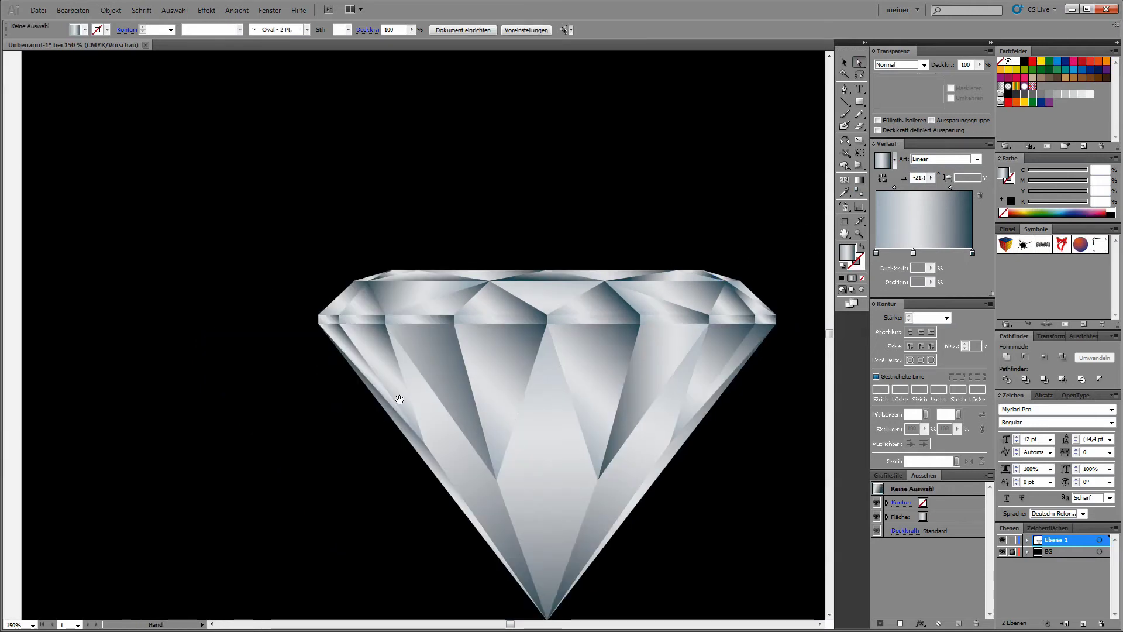
ctrl+alt+click(399, 399)
key(ctrl+a)
Step: Group all the diamond's facets and add a new layer named Overlay
click(111, 10)
click(142, 54)
click(681, 416)
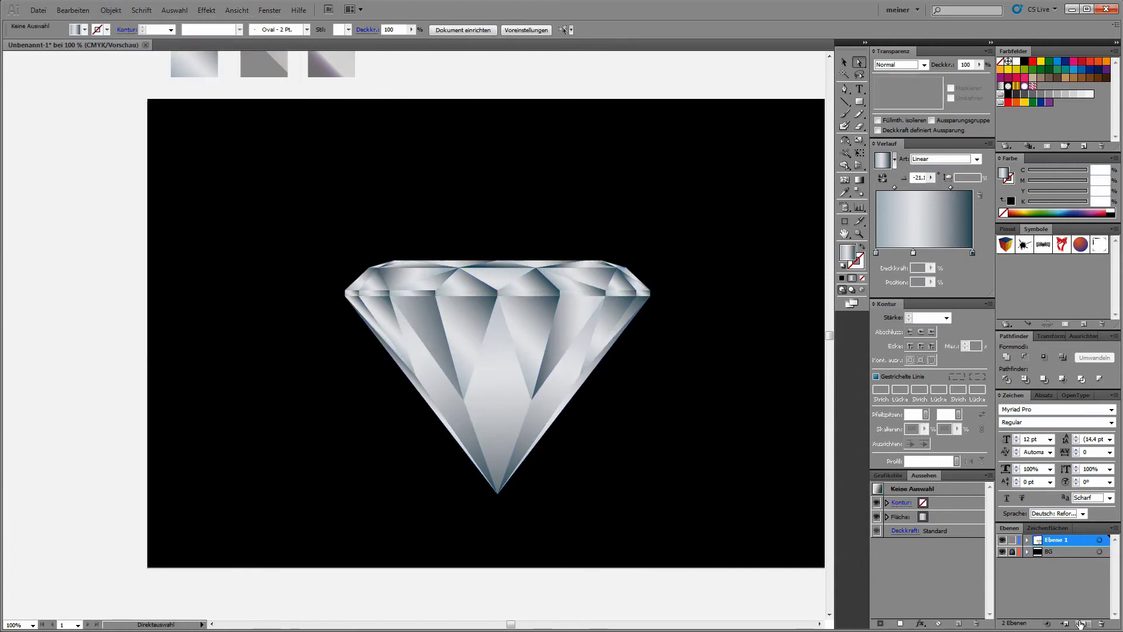
click(1083, 624)
double_click(1061, 542)
text(Overlay)
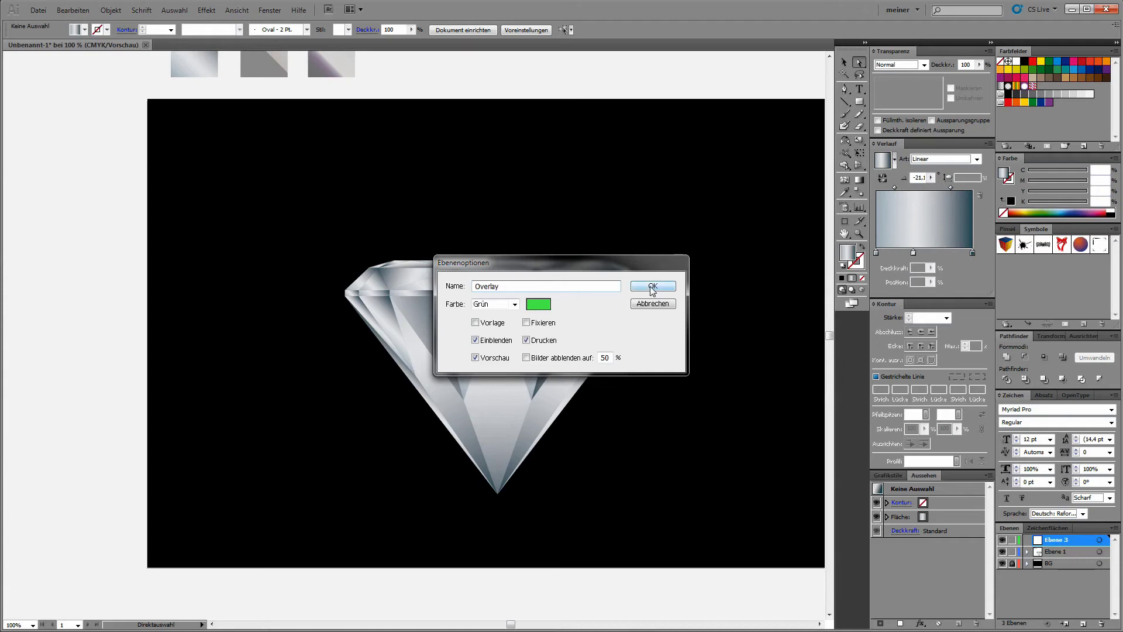
click(653, 287)
Step: Copy the diamond group and Paste in Front onto the Overlay layer
drag(340, 215, 694, 526)
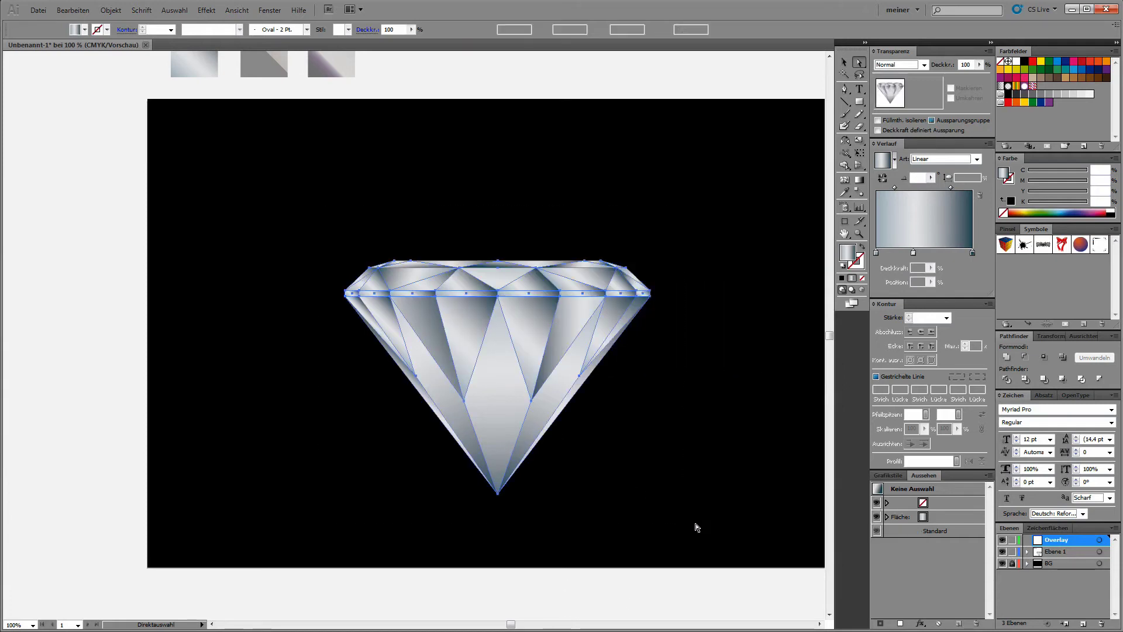
click(73, 10)
click(88, 70)
key(ctrl+shift+a)
click(1057, 539)
click(72, 10)
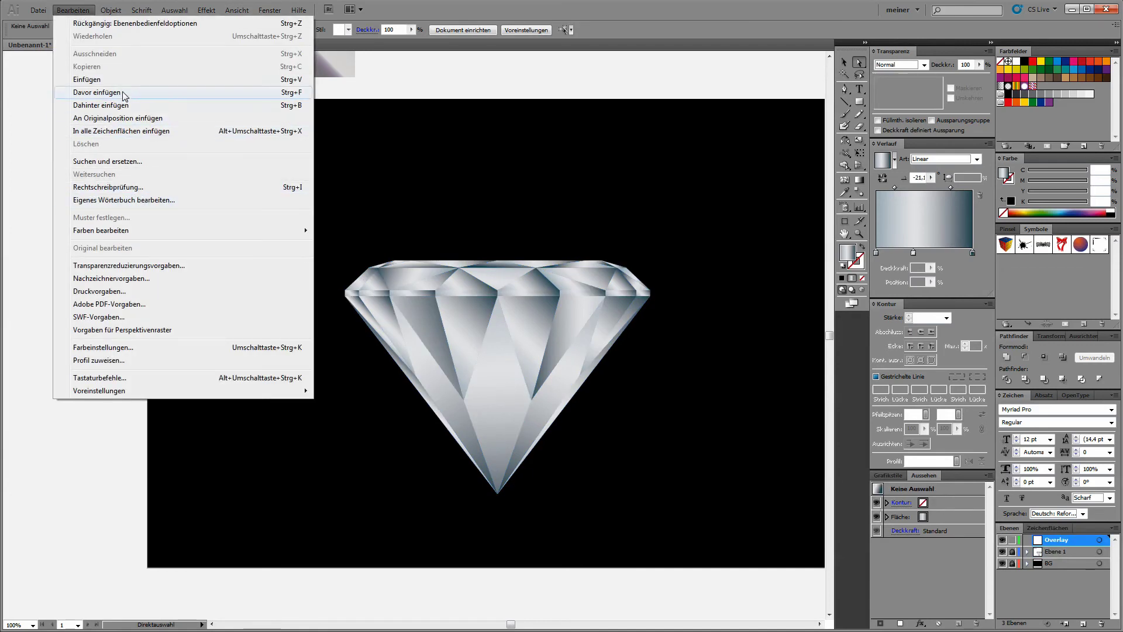
click(96, 92)
scroll(649, 451, up, 3)
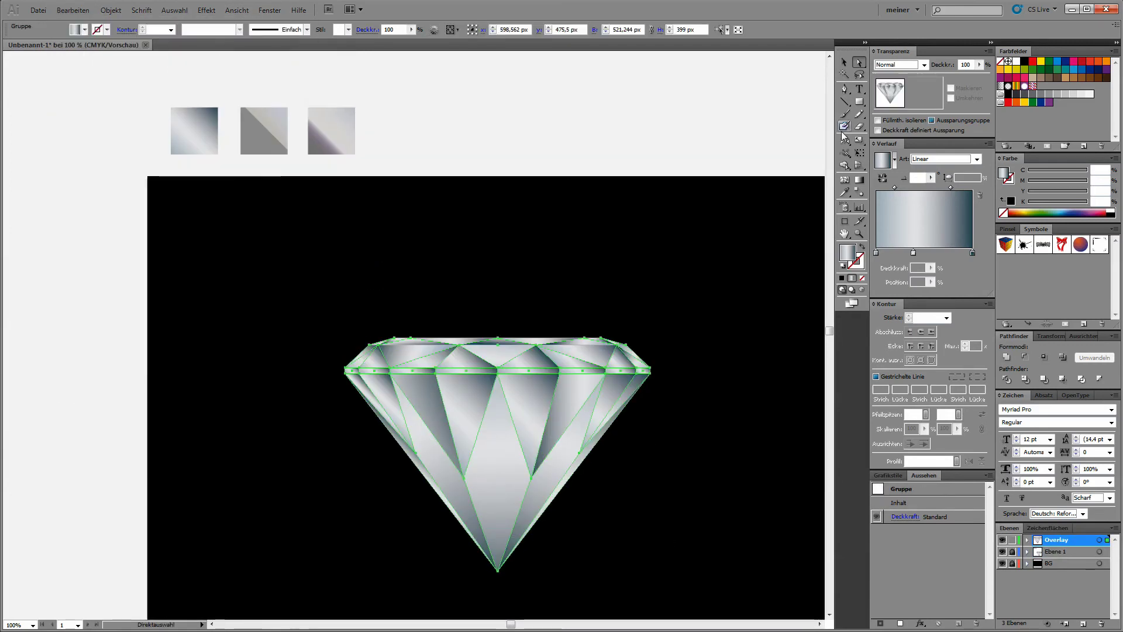
Step: Eyedrop the third sample square onto the copy for its gradient and Aufhellen 50% blending
click(844, 192)
click(341, 131)
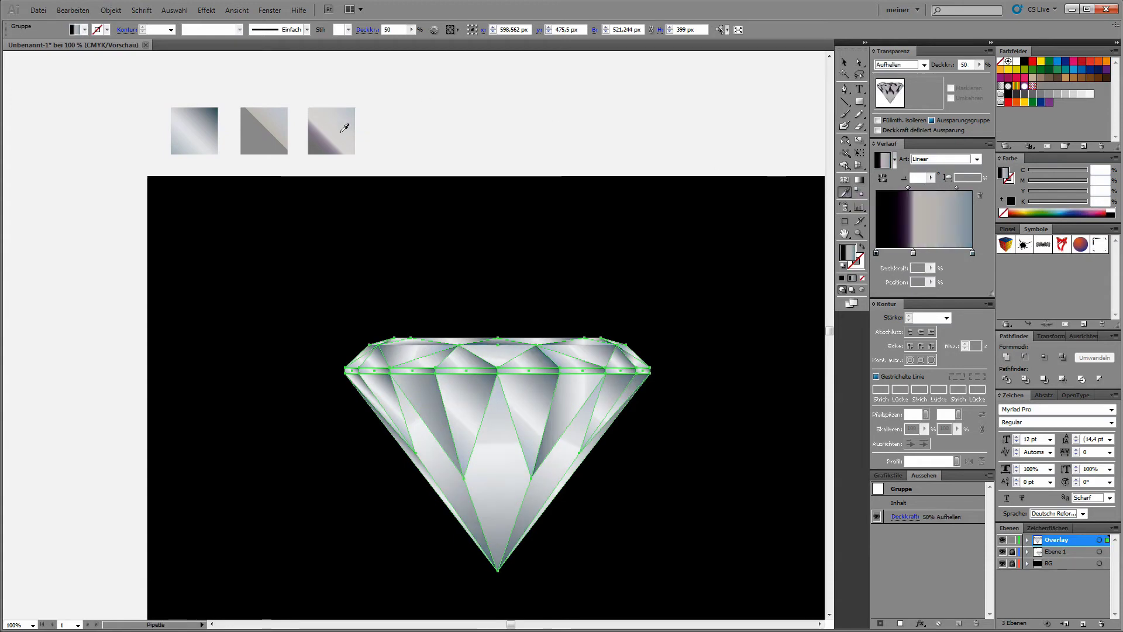
click(844, 62)
click(792, 289)
click(483, 396)
drag(483, 396, 328, 396)
click(428, 275)
scroll(597, 434, down, 4)
click(535, 363)
key(a)
key(ctrl+y)
Step: Nudge selected inner anchor points of the overlay diamond upward
click(450, 325)
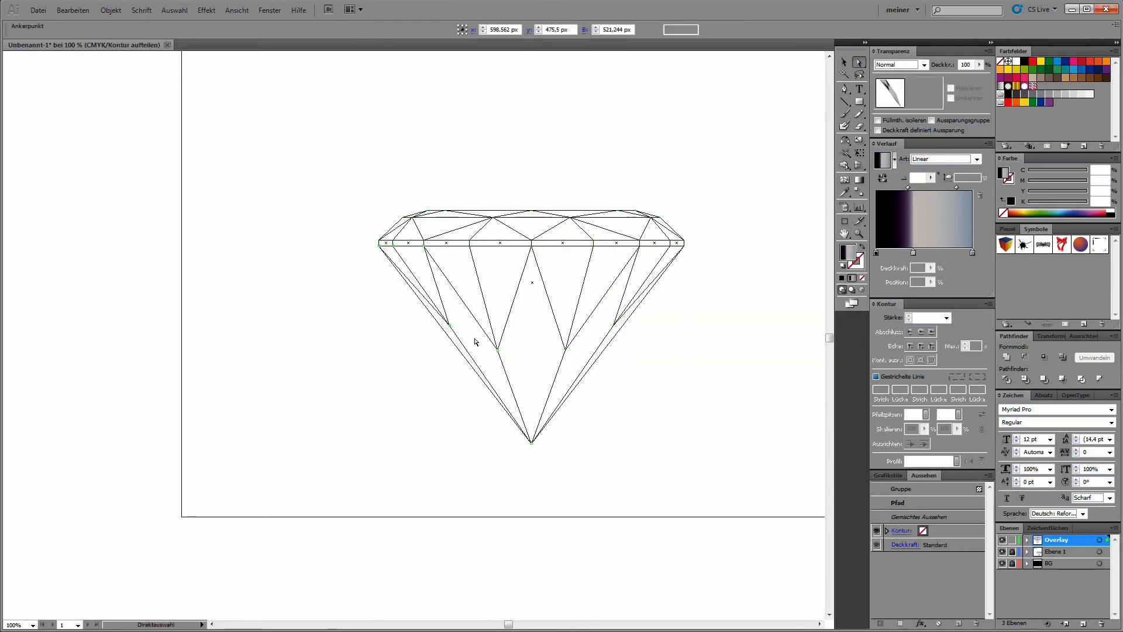
key(ctrl+y)
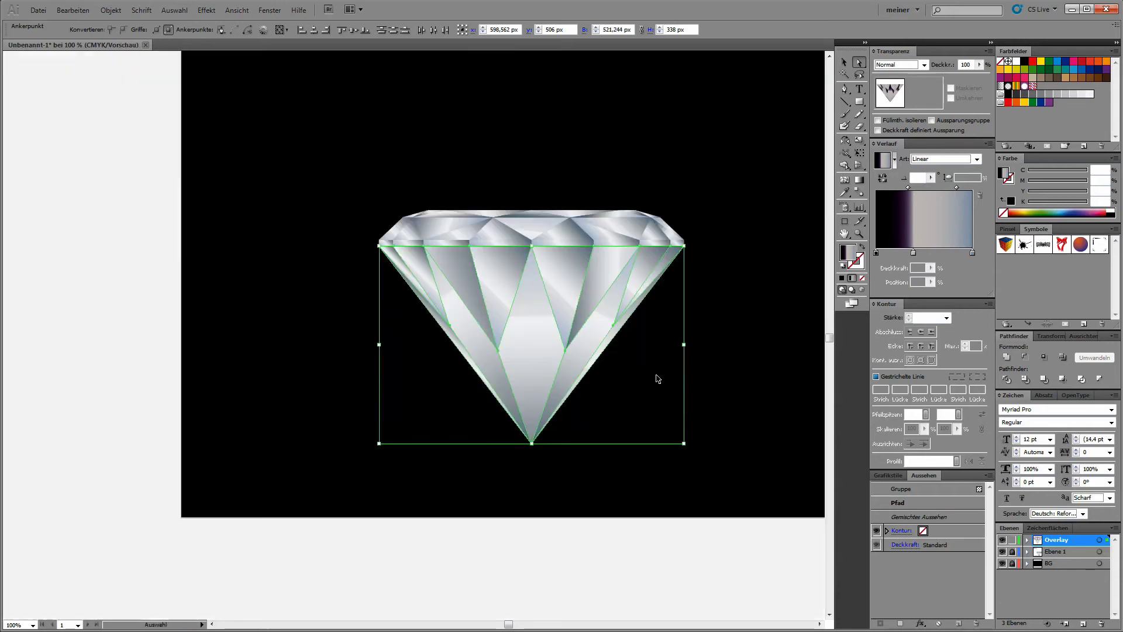
key(shift+Up)
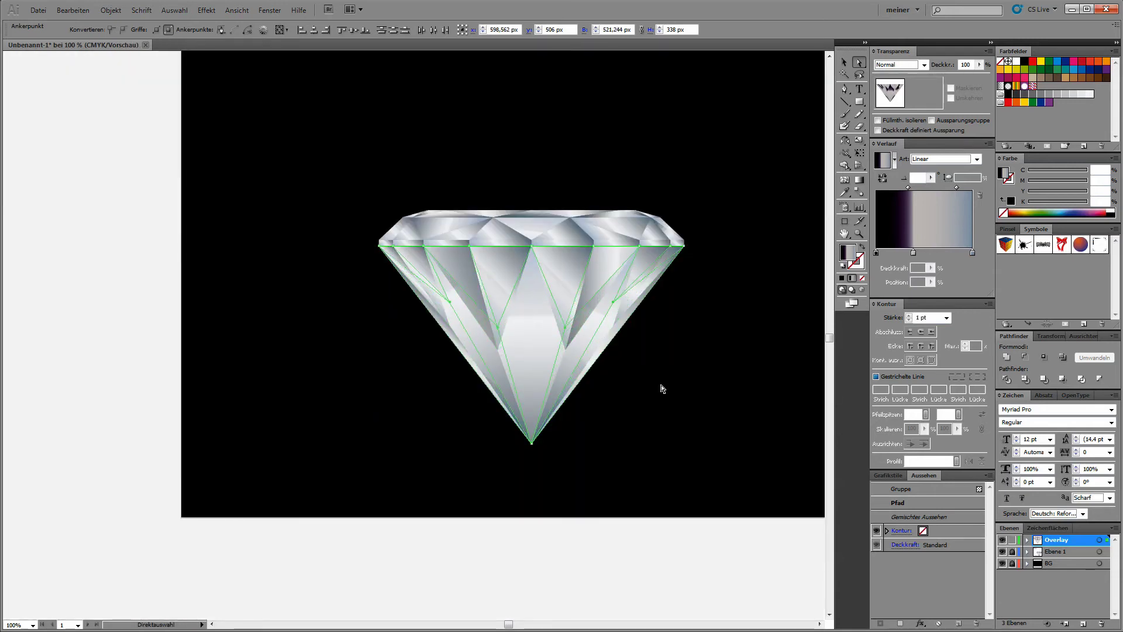
click(660, 385)
key(ctrl+y)
key(ctrl+y)
drag(325, 183, 689, 433)
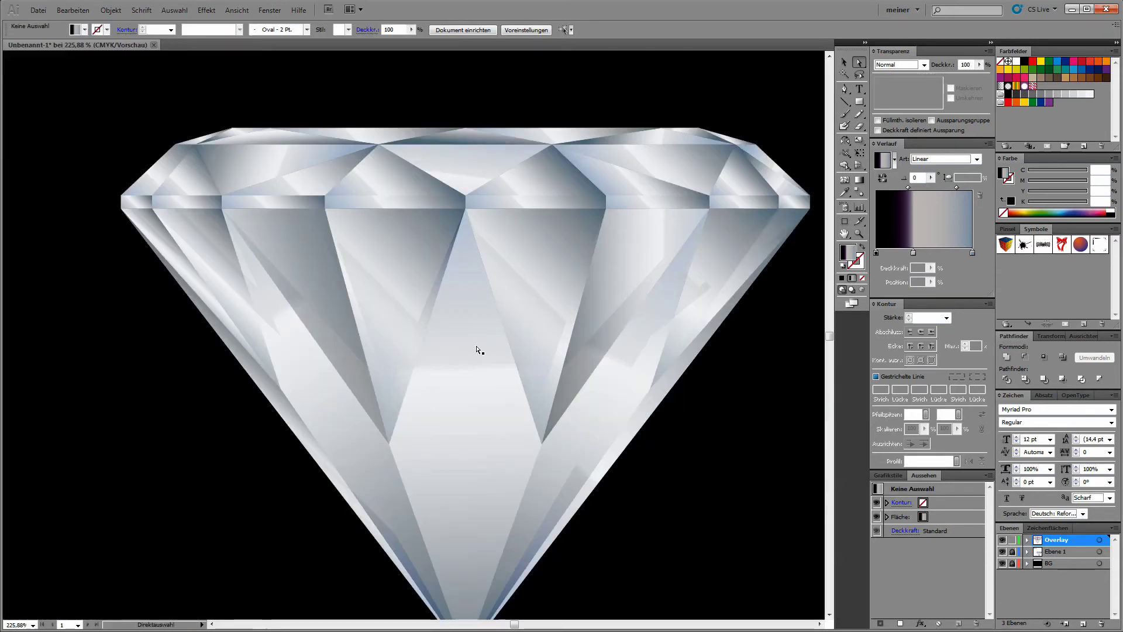
Step: Set the overlay group's transparency to Aufhellen at 55% opacity
click(844, 61)
click(464, 238)
click(924, 65)
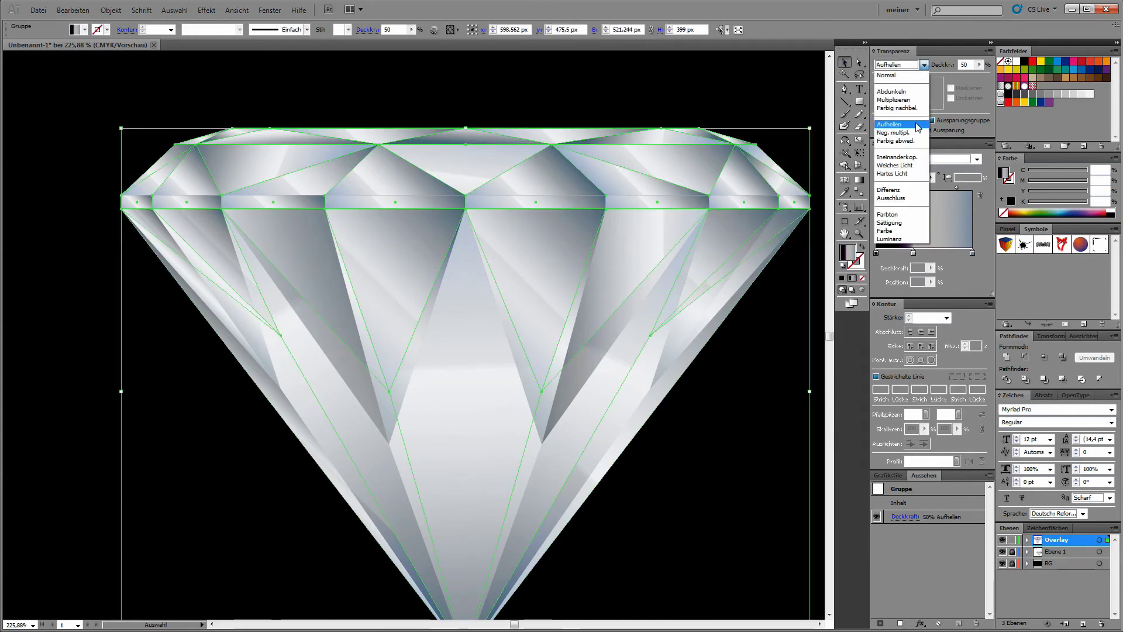
click(918, 126)
drag(1020, 86, 952, 79)
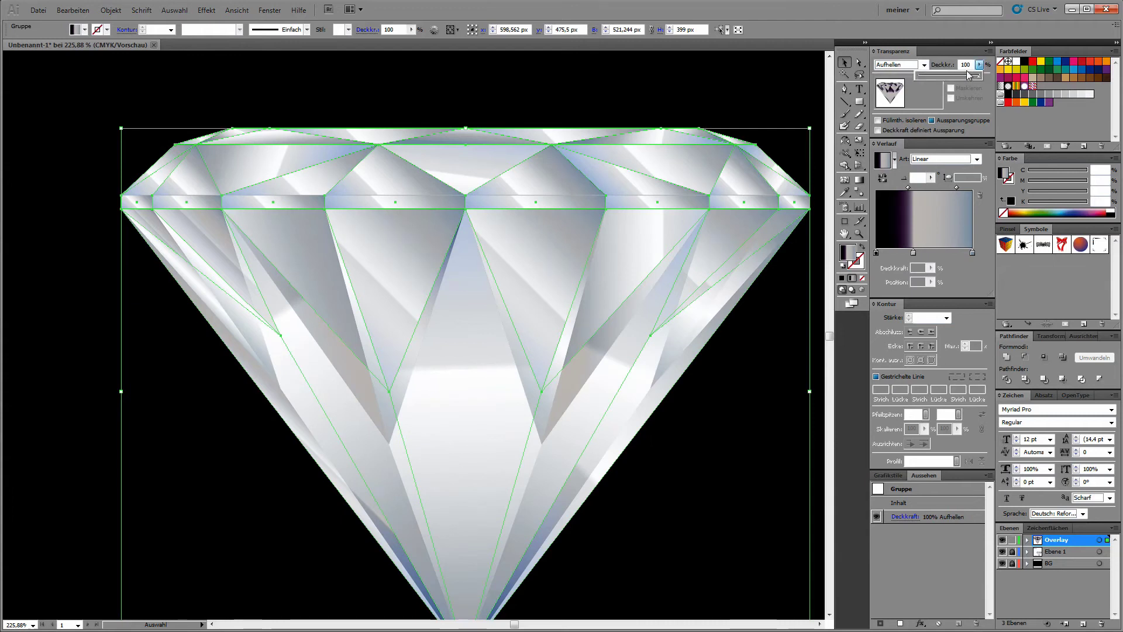
click(696, 101)
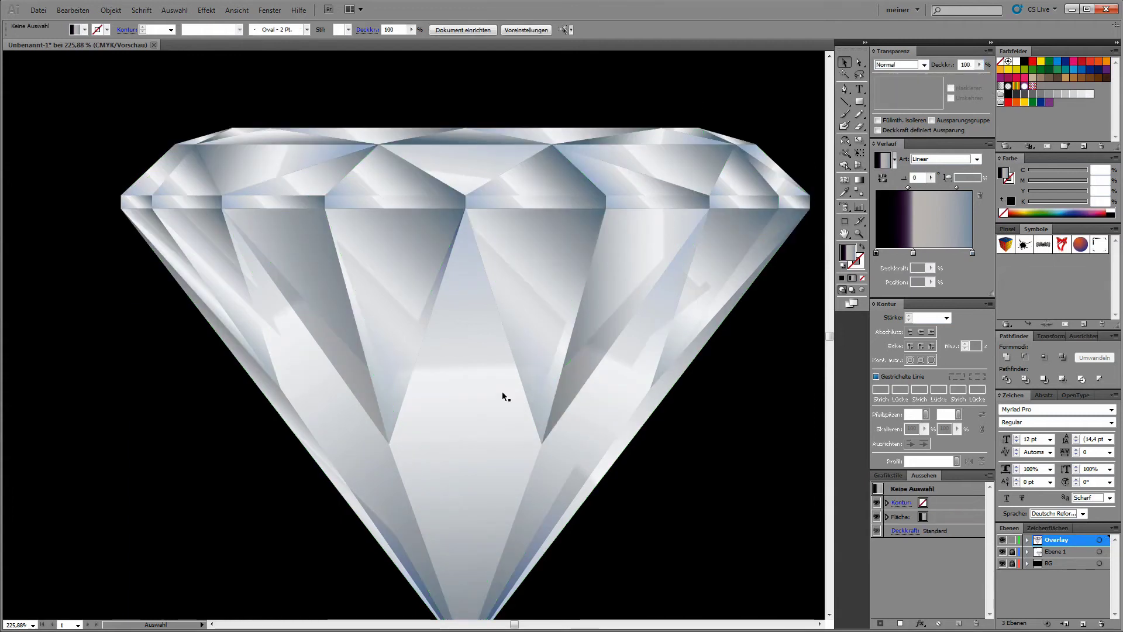
Step: Select the anchor points along the diamond's top in Outline view, then zoom out
click(522, 244)
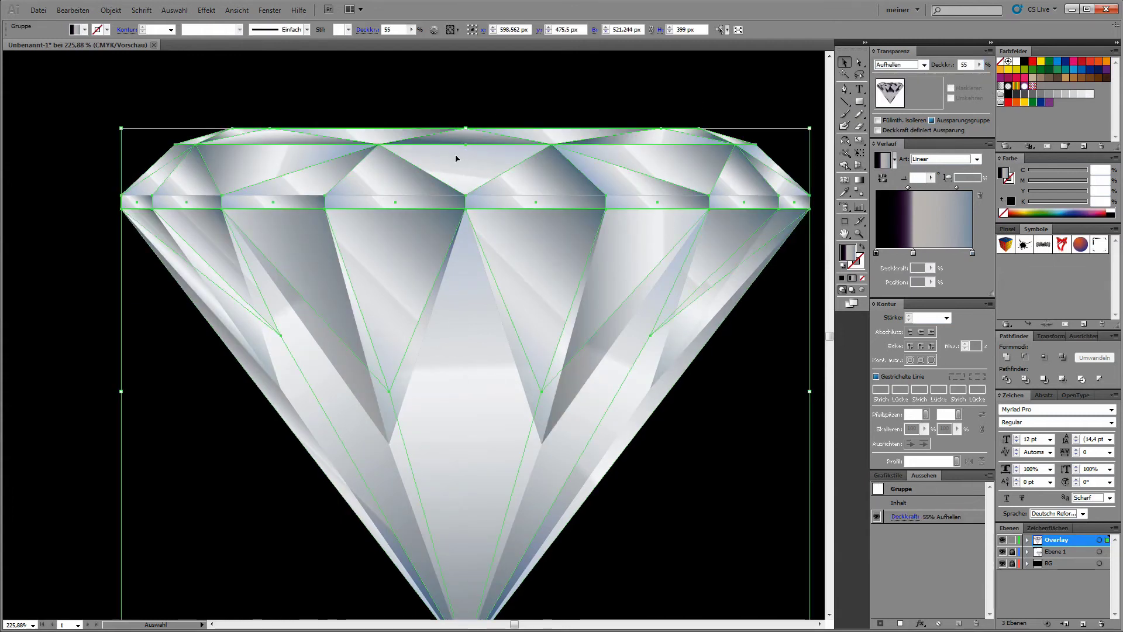
key(ctrl+y)
key(a)
click(188, 151)
drag(193, 159, 742, 146)
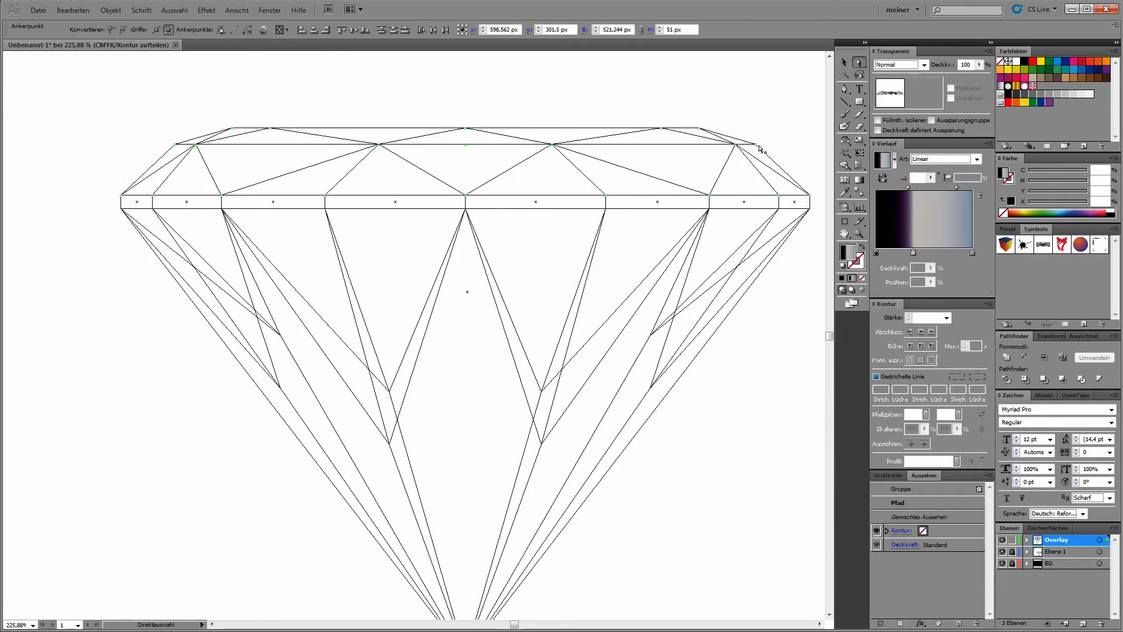
key(ctrl+y)
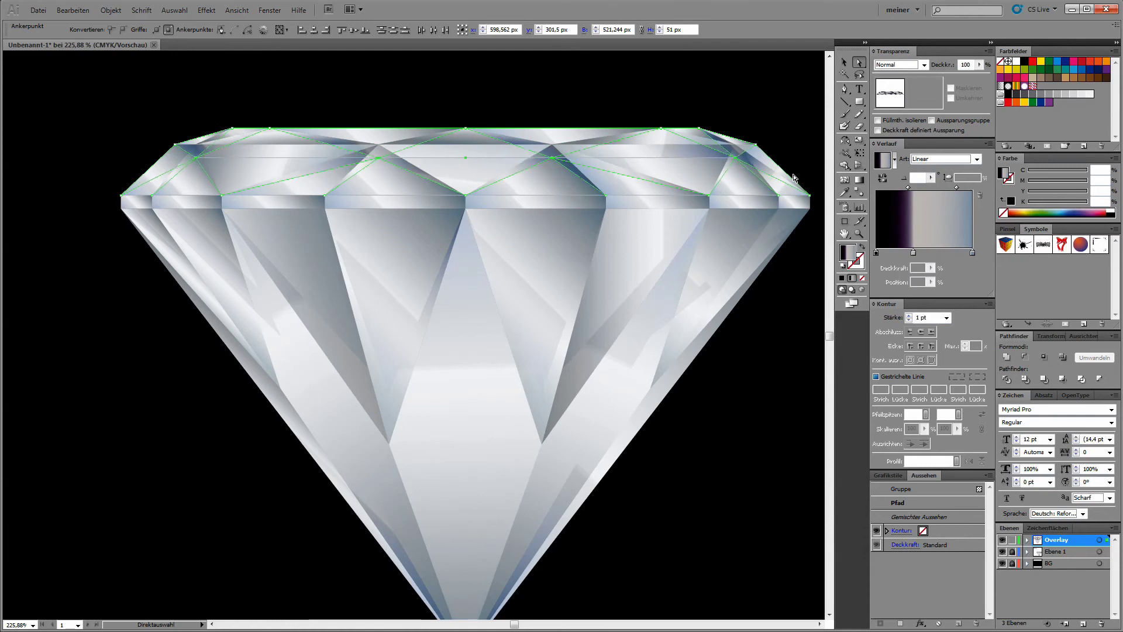
click(752, 92)
key(ctrl+minus)
key(ctrl+minus)
key(ctrl+minus)
key(ctrl+minus)
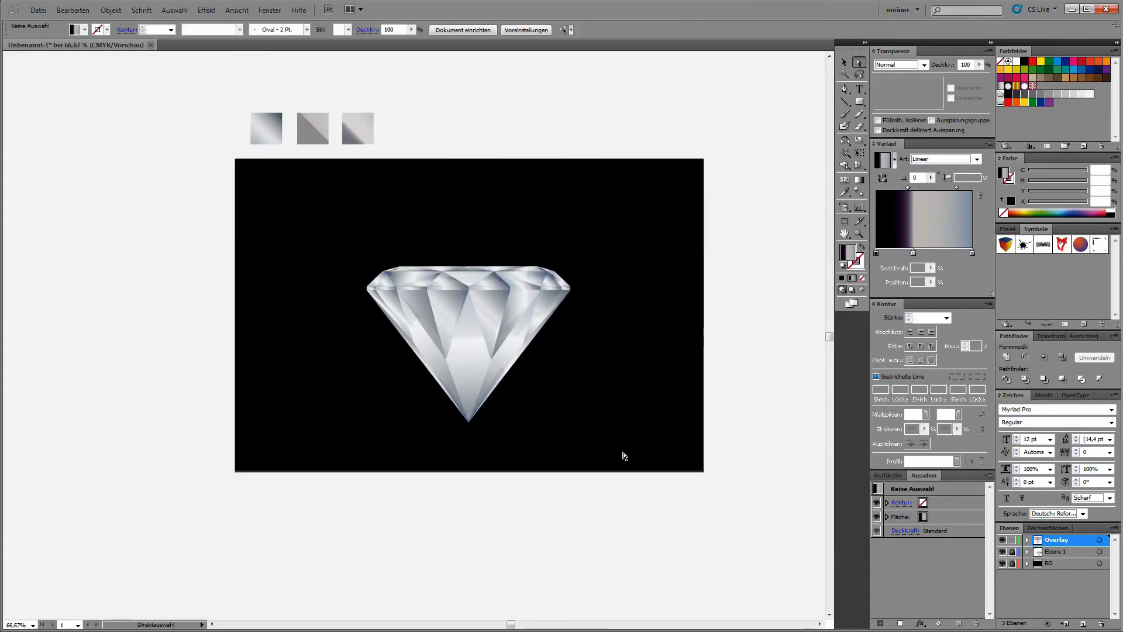
Step: Add a new layer and name it Overlay 2
click(1084, 624)
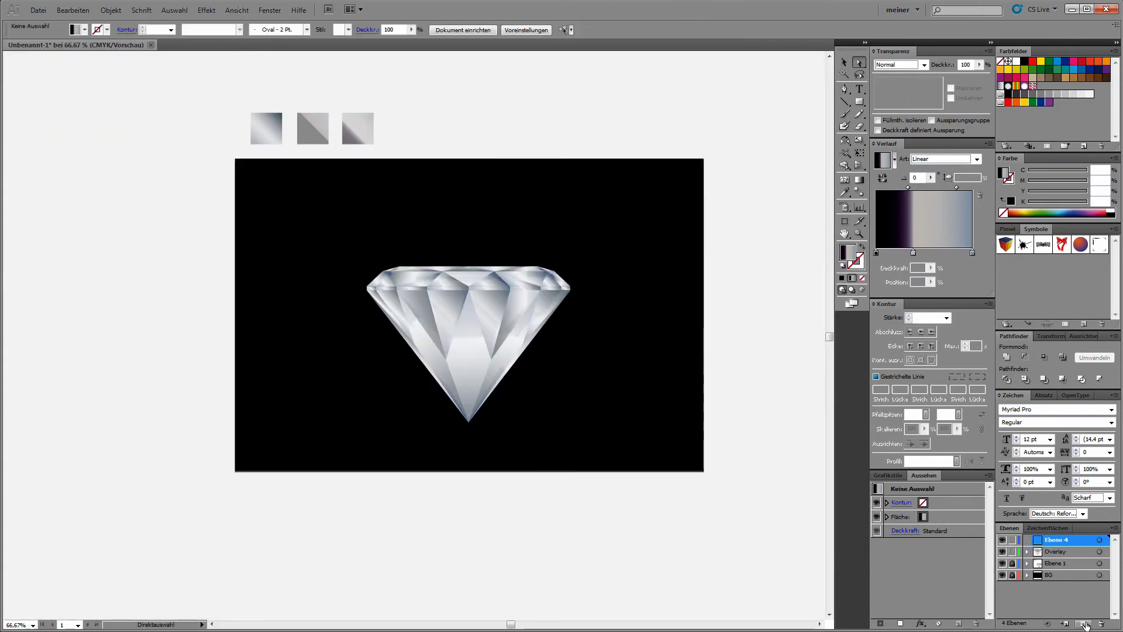
double_click(1061, 541)
text(Over)
key(Return)
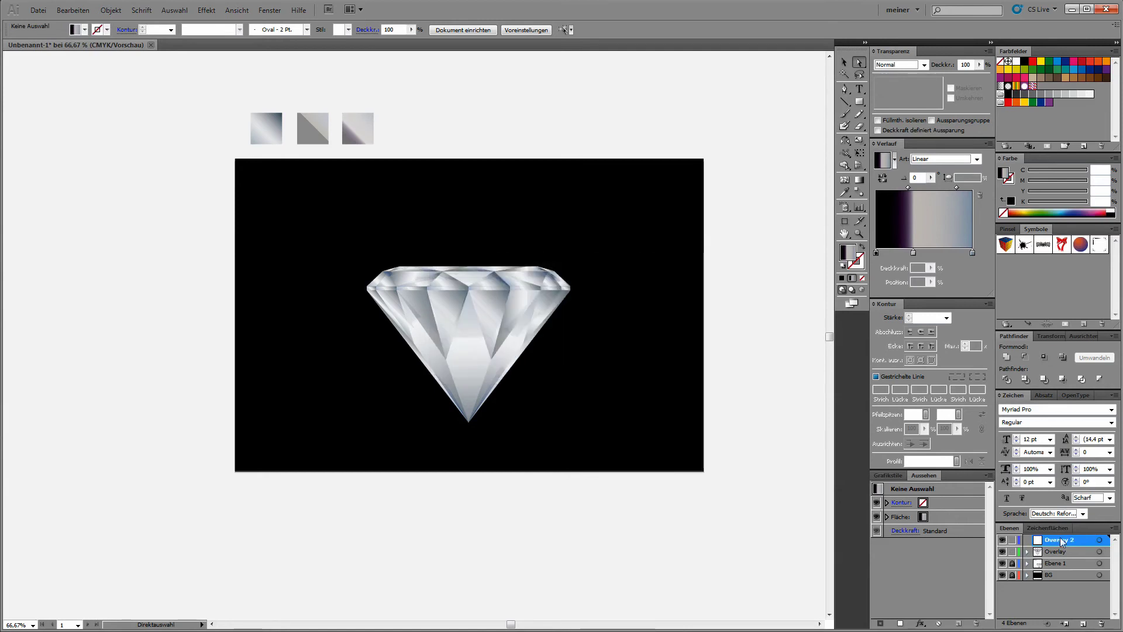
Step: Copy the diamond group and Paste in Front onto the Overlay 2 layer
drag(330, 235, 625, 435)
click(73, 10)
click(88, 69)
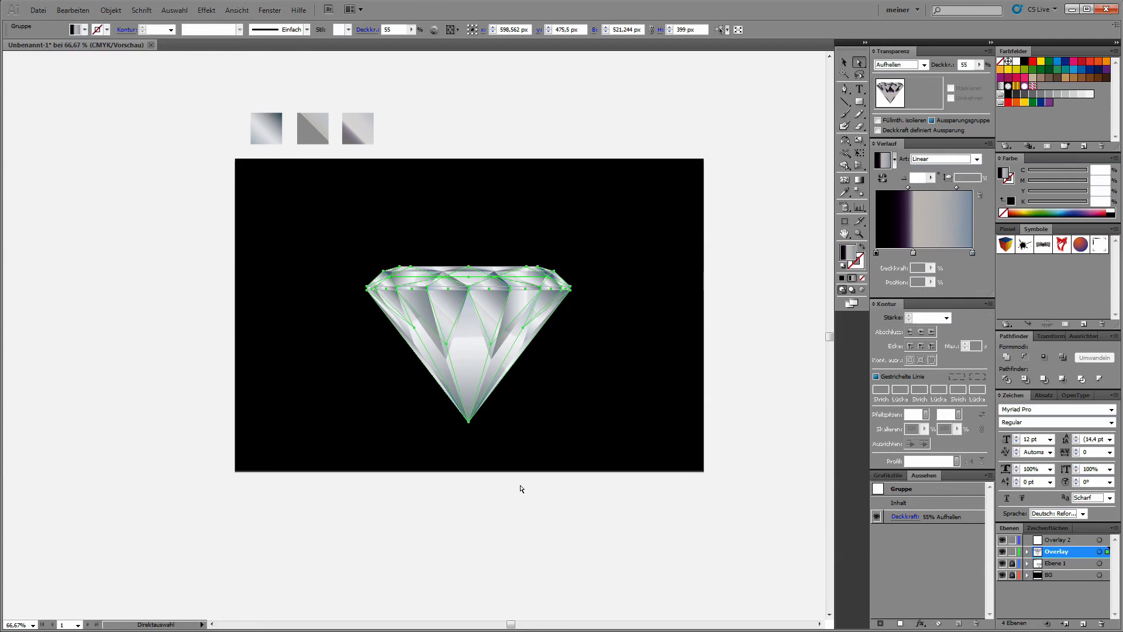
click(521, 486)
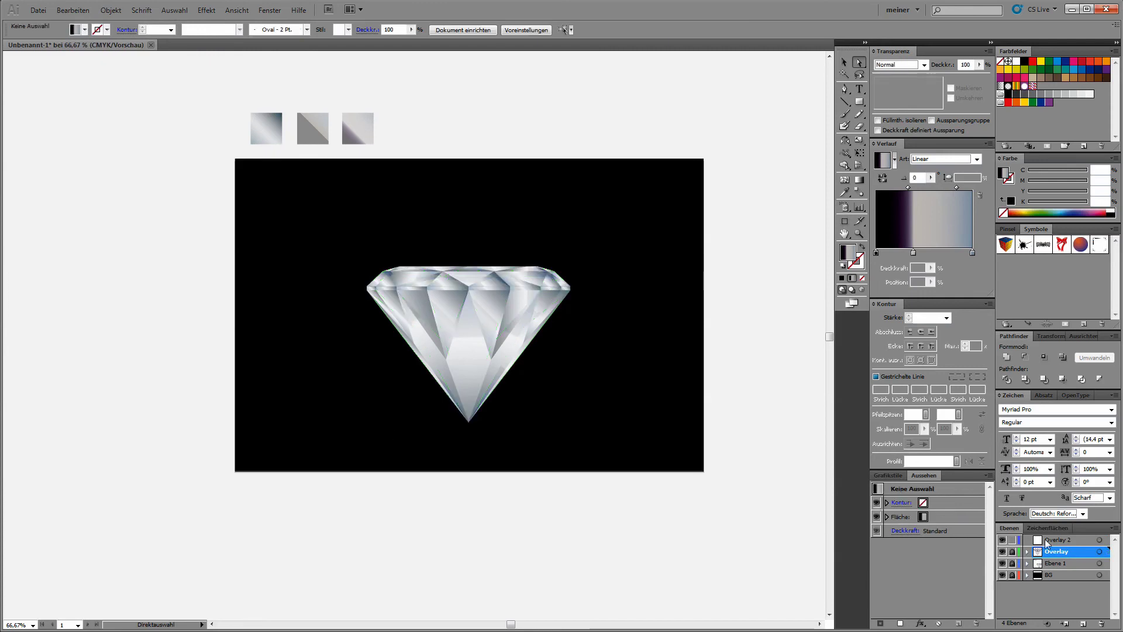
click(73, 10)
click(92, 92)
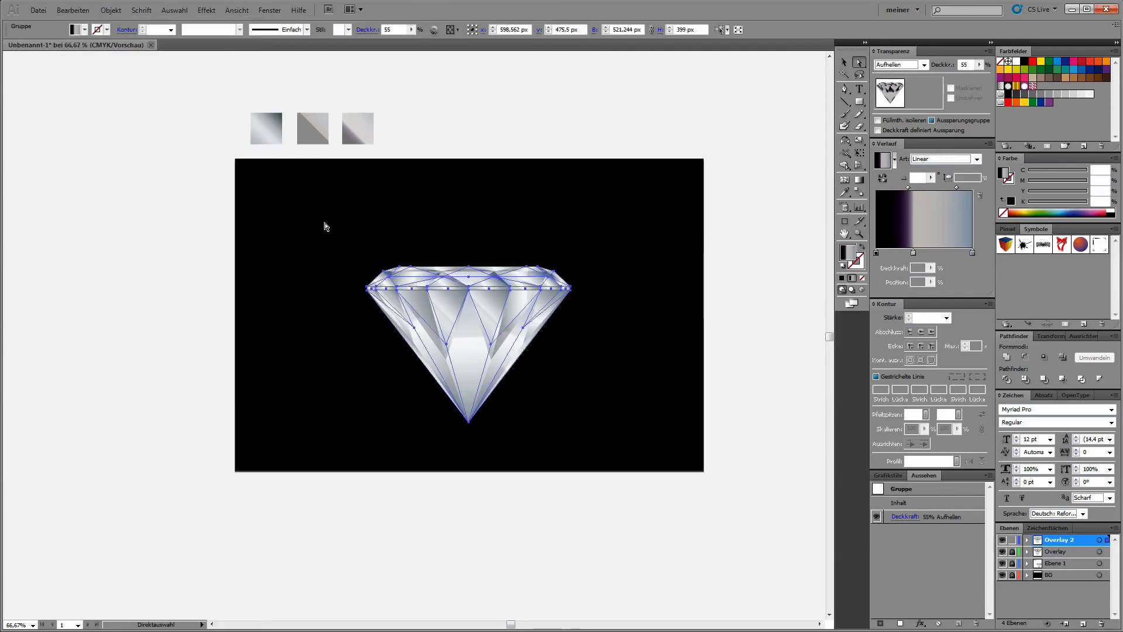
key(ctrl+plus)
key(ctrl+plus)
key(ctrl+minus)
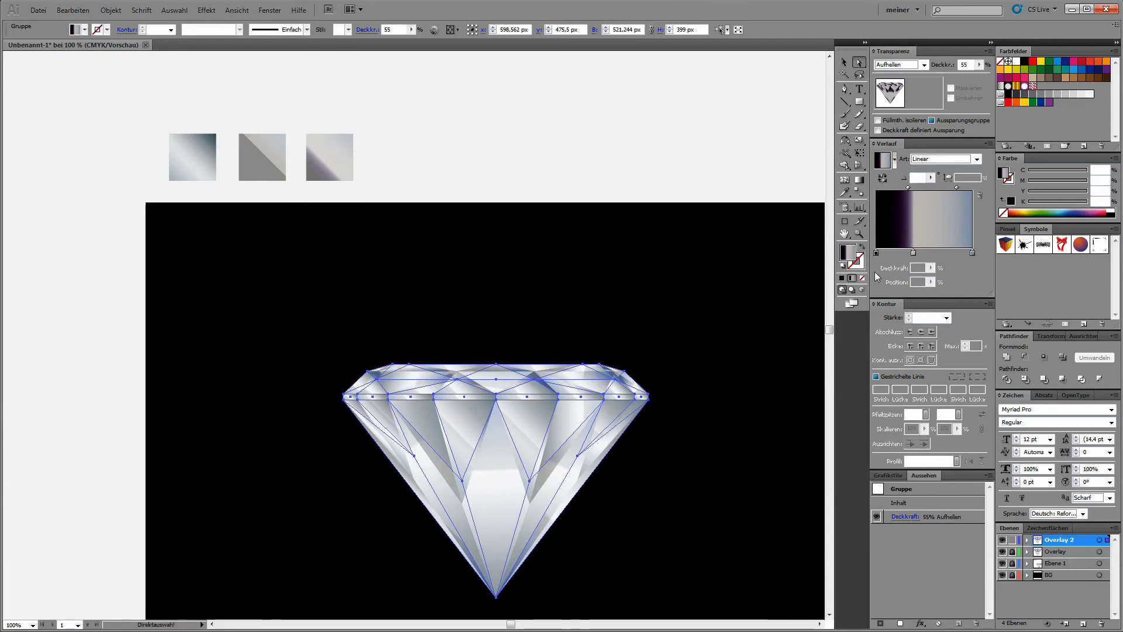
Step: Eyedrop the middle sample square for a dark gradient with Ineinanderkopieren 40% blending
click(844, 194)
click(258, 166)
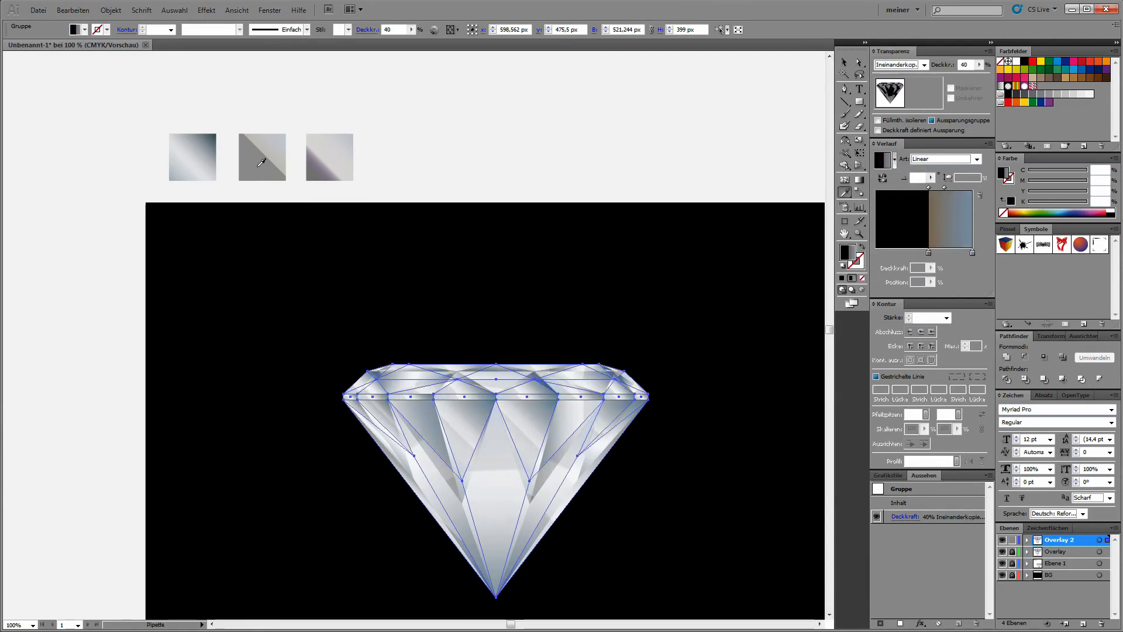
click(924, 65)
click(979, 65)
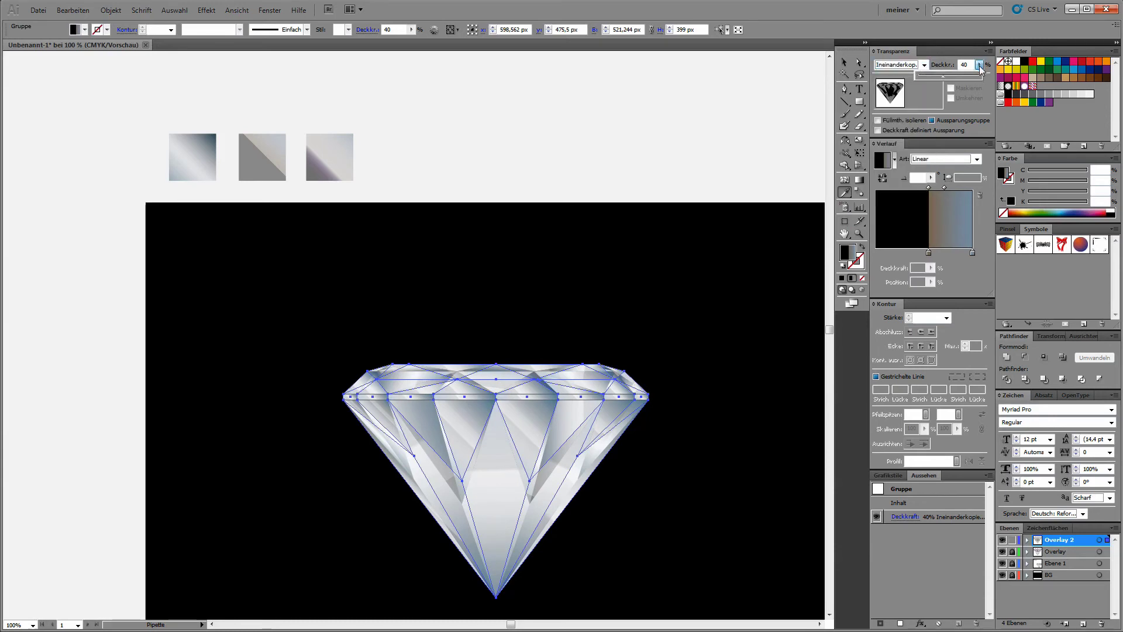
mouse_move(928, 252)
mouse_down()
mouse_move(896, 251)
mouse_move(931, 254)
mouse_up()
Step: Set the Overlay 2 copy's gradient angle to 30°
click(924, 178)
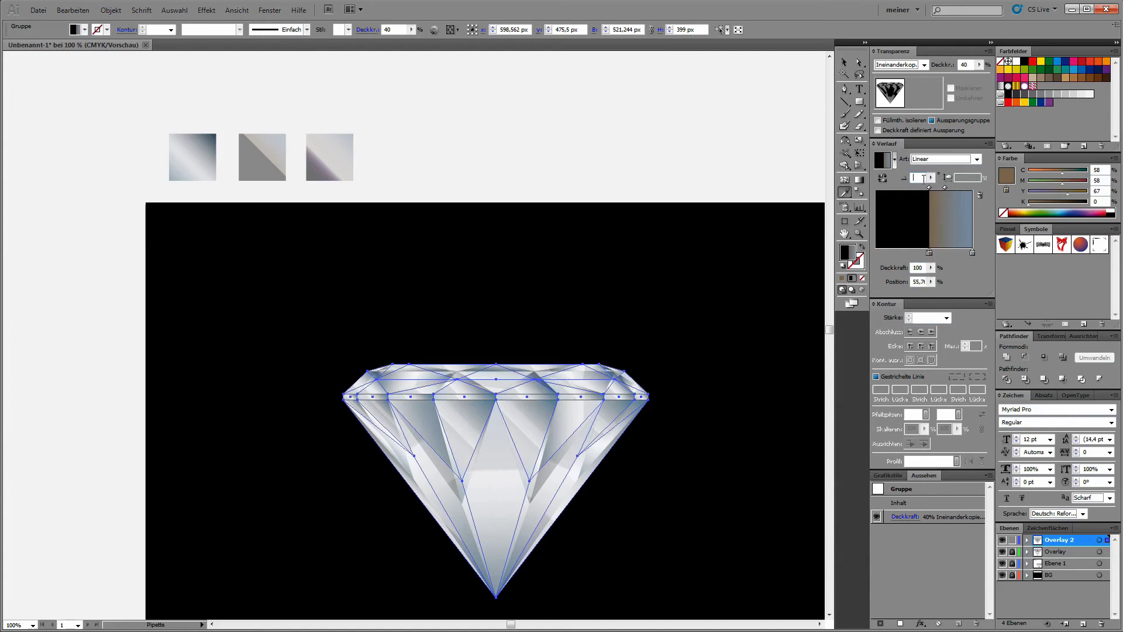
text(55)
key(Return)
text(30)
key(Return)
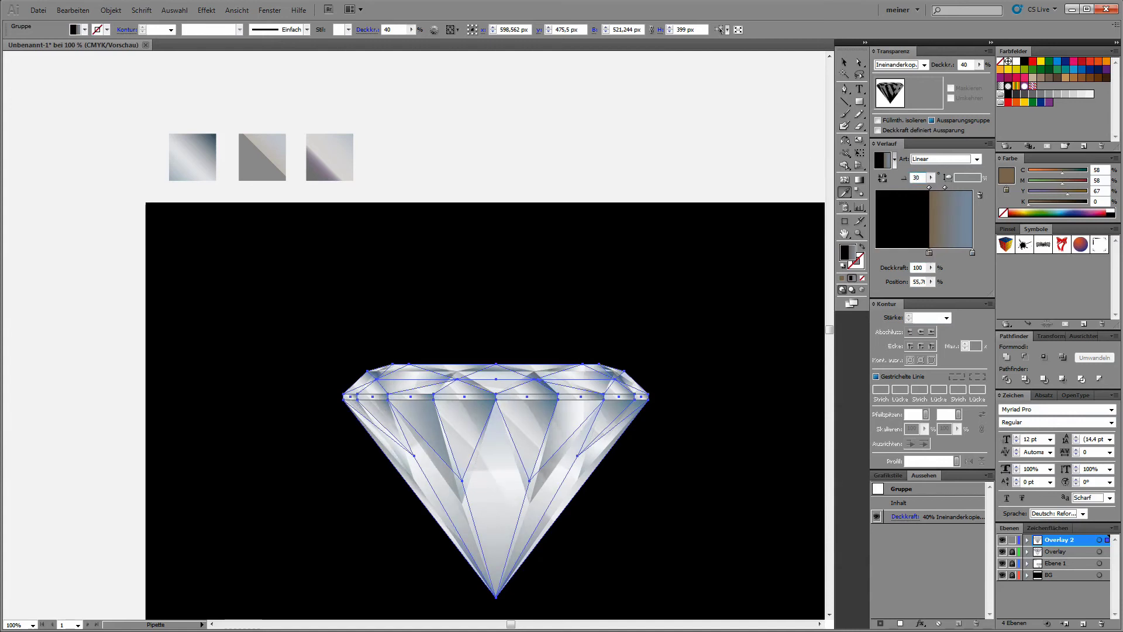
click(859, 62)
click(358, 351)
drag(359, 351, 585, 532)
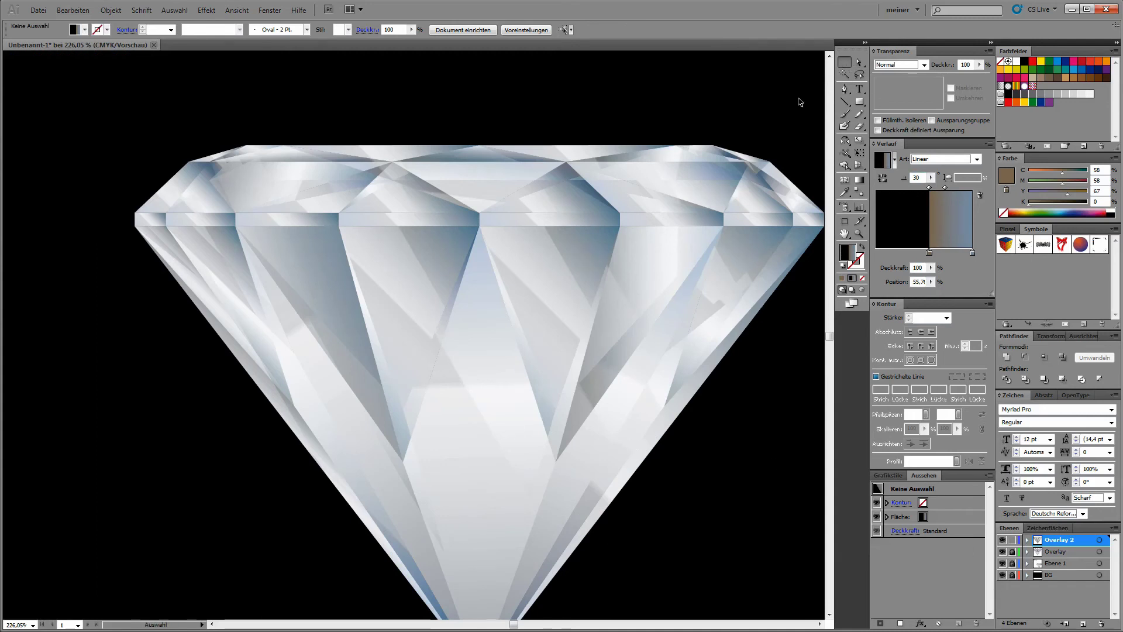
Step: Select the Overlay 2 diamond's top facet paths in Outline view
click(540, 265)
key(ctrl+y)
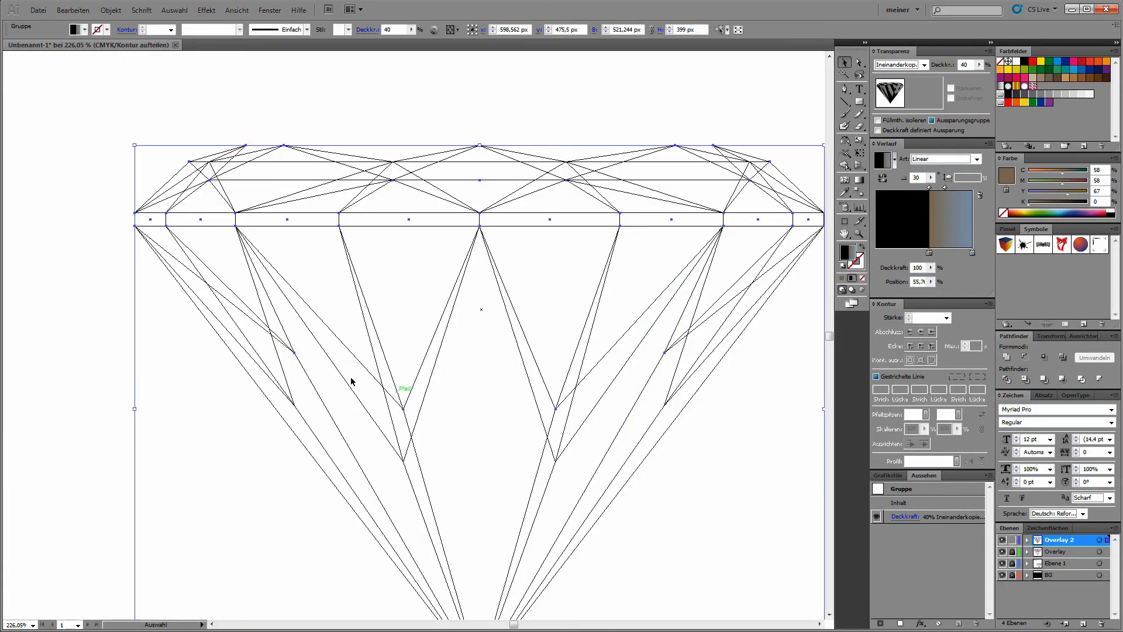
drag(289, 365, 437, 459)
click(865, 64)
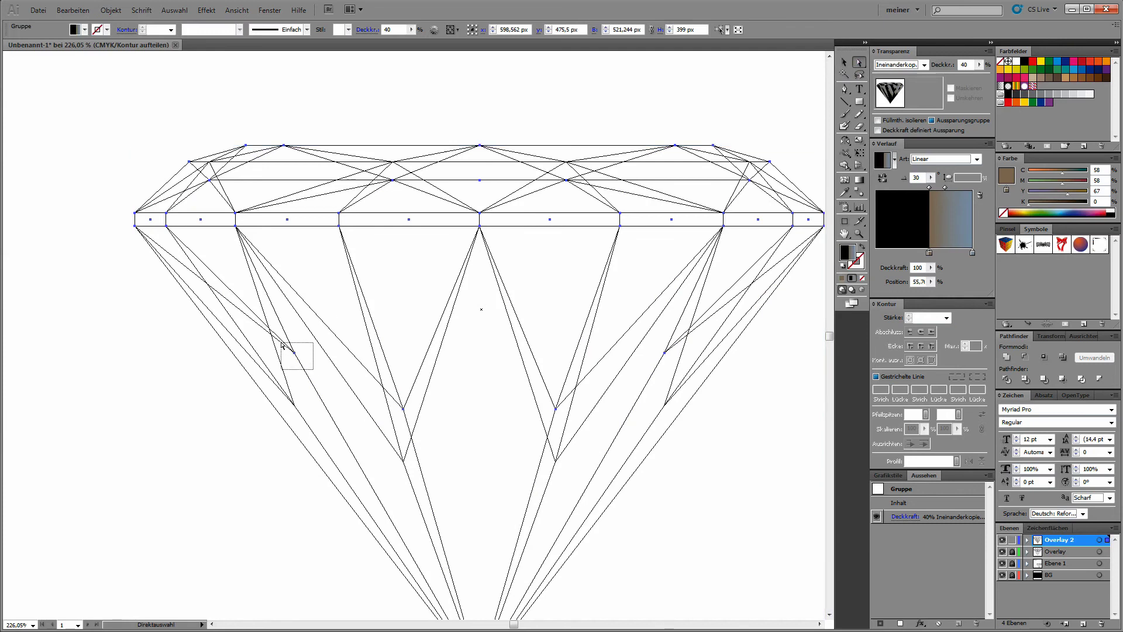
click(294, 352)
click(593, 374)
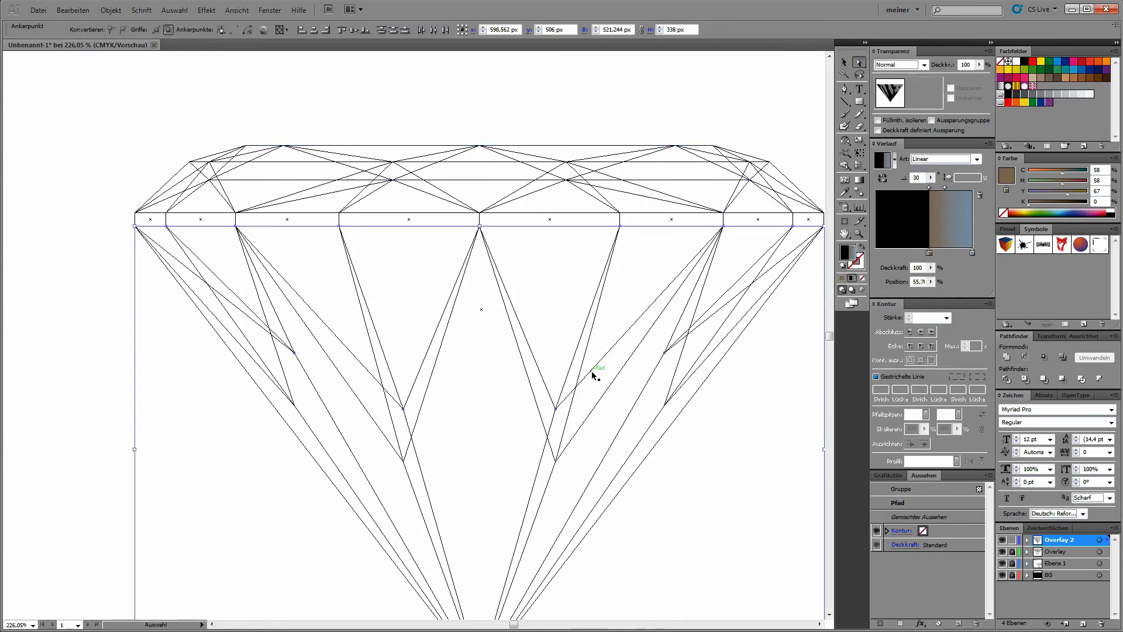
key(ctrl+y)
Step: Nudge one top facet anchor point slightly downward, then zoom out
click(634, 485)
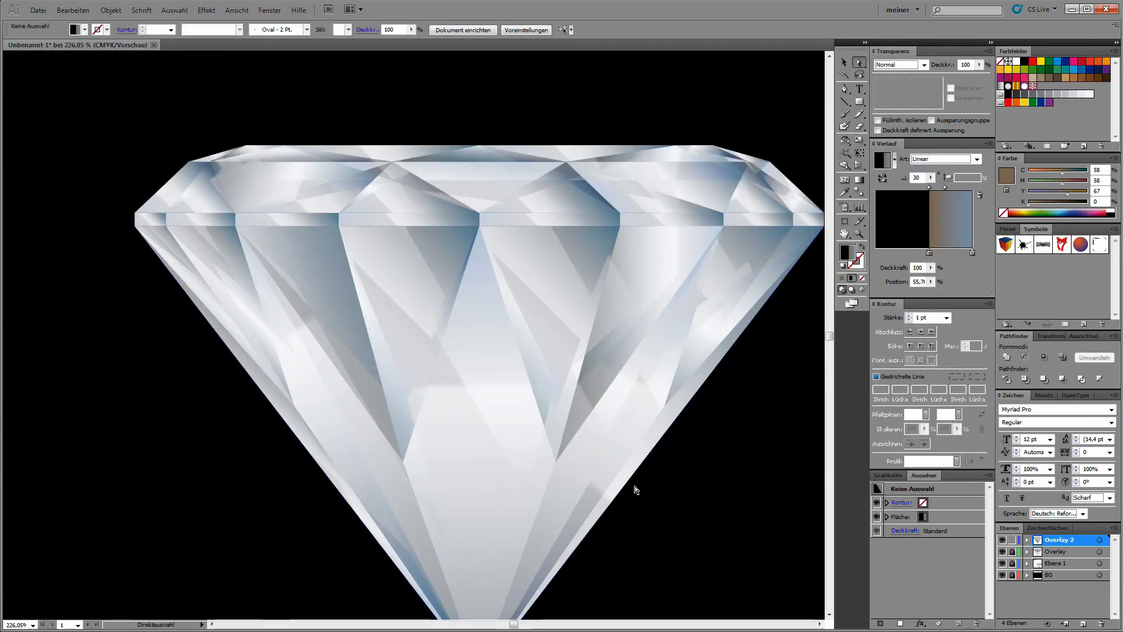
key(ctrl+y)
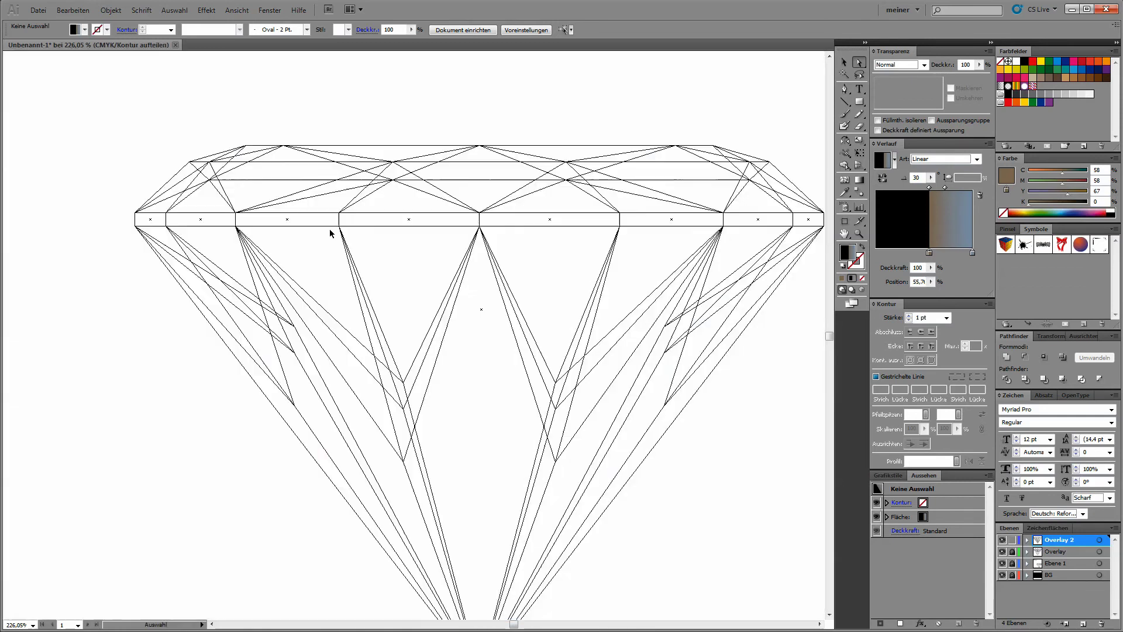
click(351, 212)
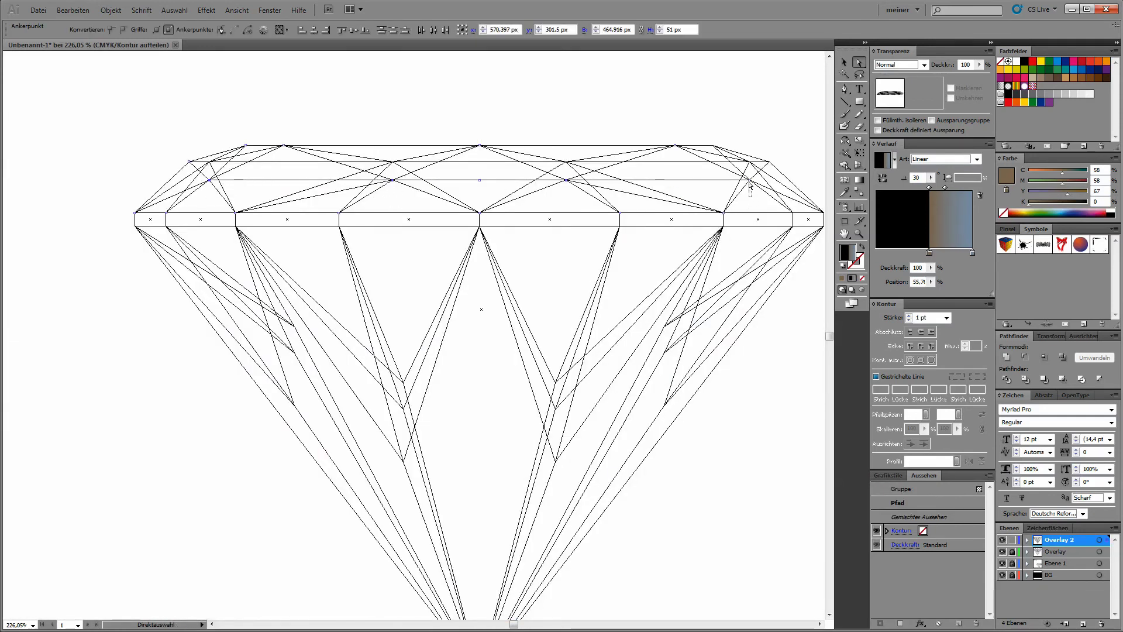
key(ctrl+y)
drag(567, 182, 564, 194)
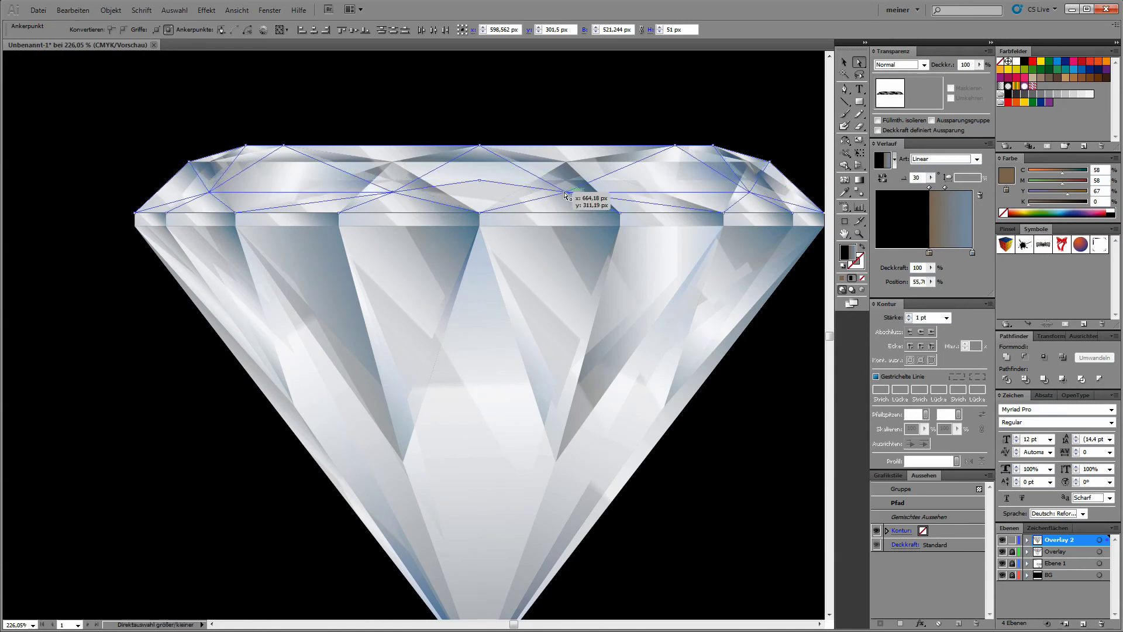
key(ctrl+shift+a)
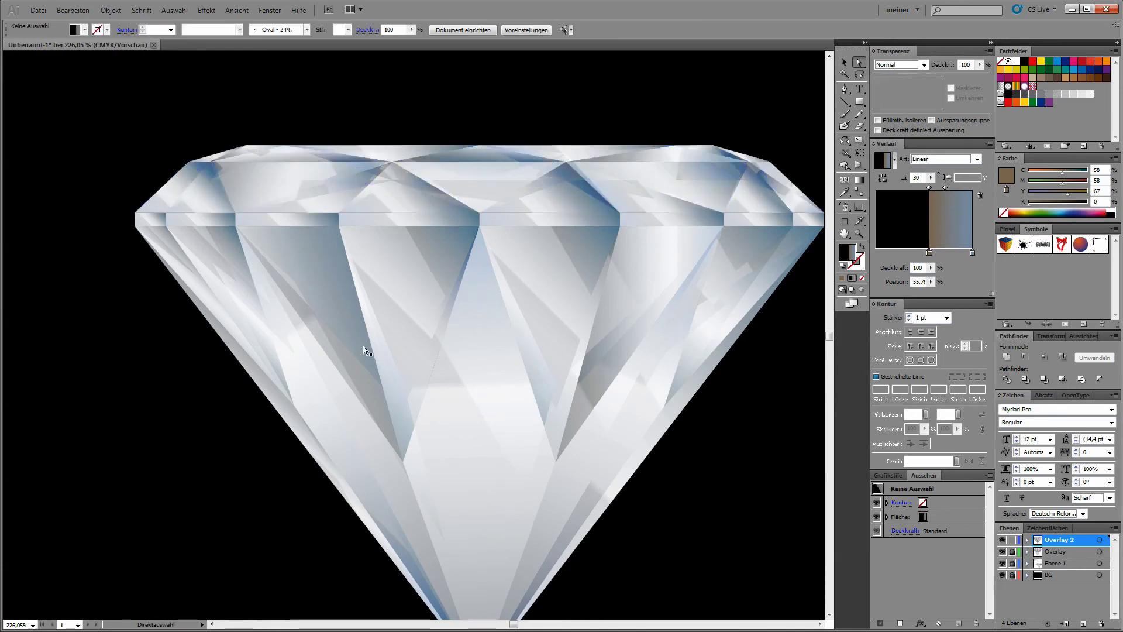
ctrl+alt+click(436, 363)
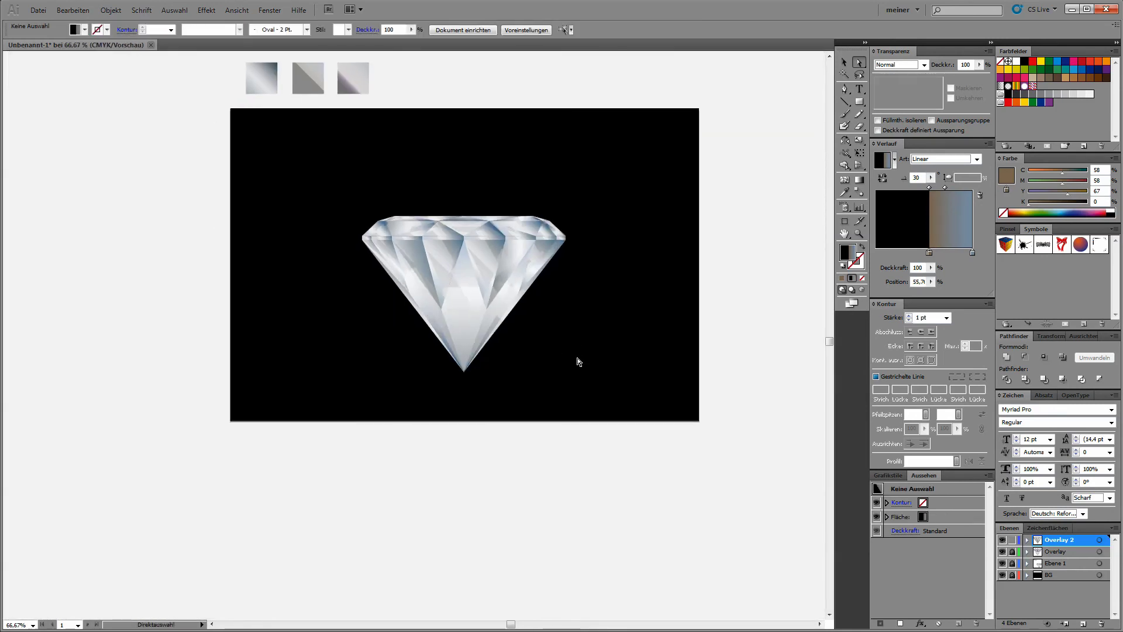
Step: Unlock the Overlay 2, Overlay and Ebene 1 layers and make BG active
drag(1011, 539, 1011, 563)
key(v)
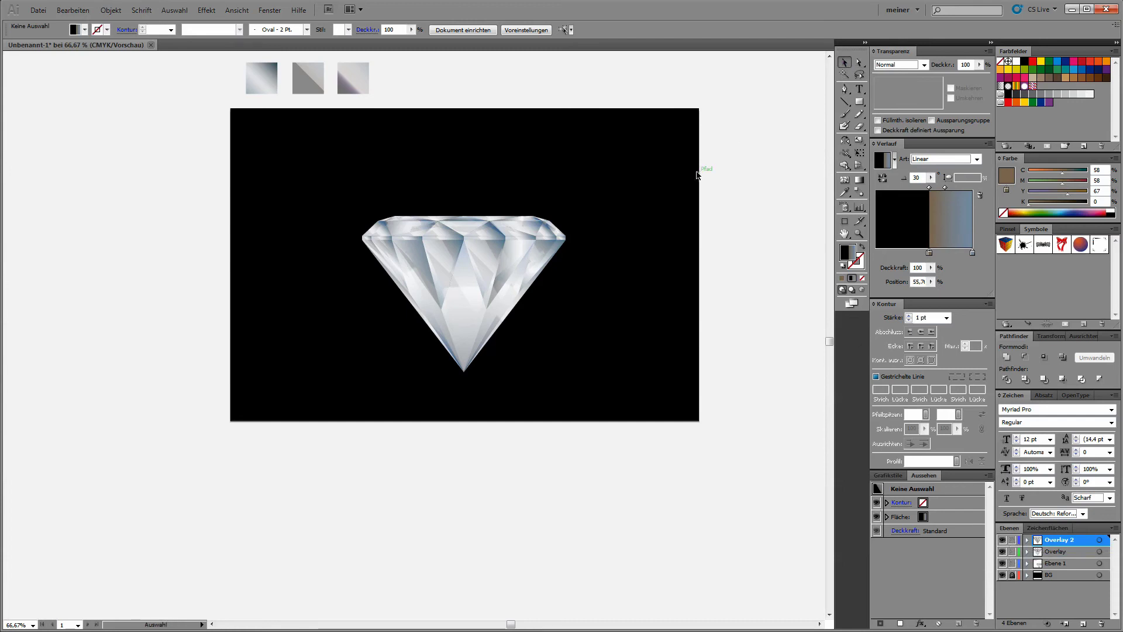
click(445, 282)
drag(445, 282, 716, 281)
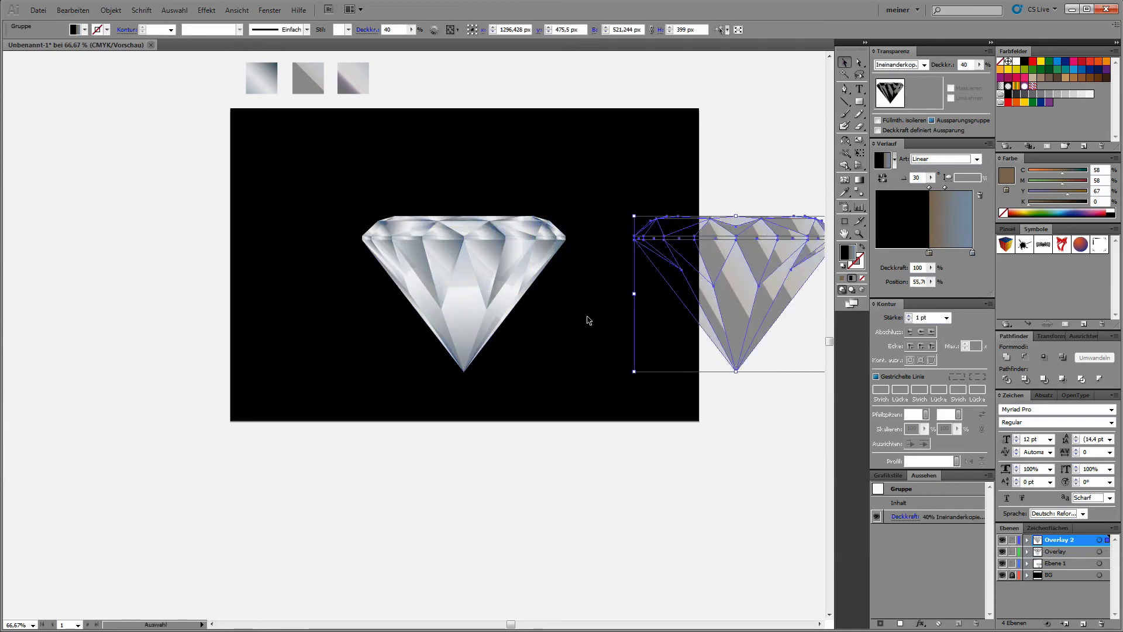
click(478, 268)
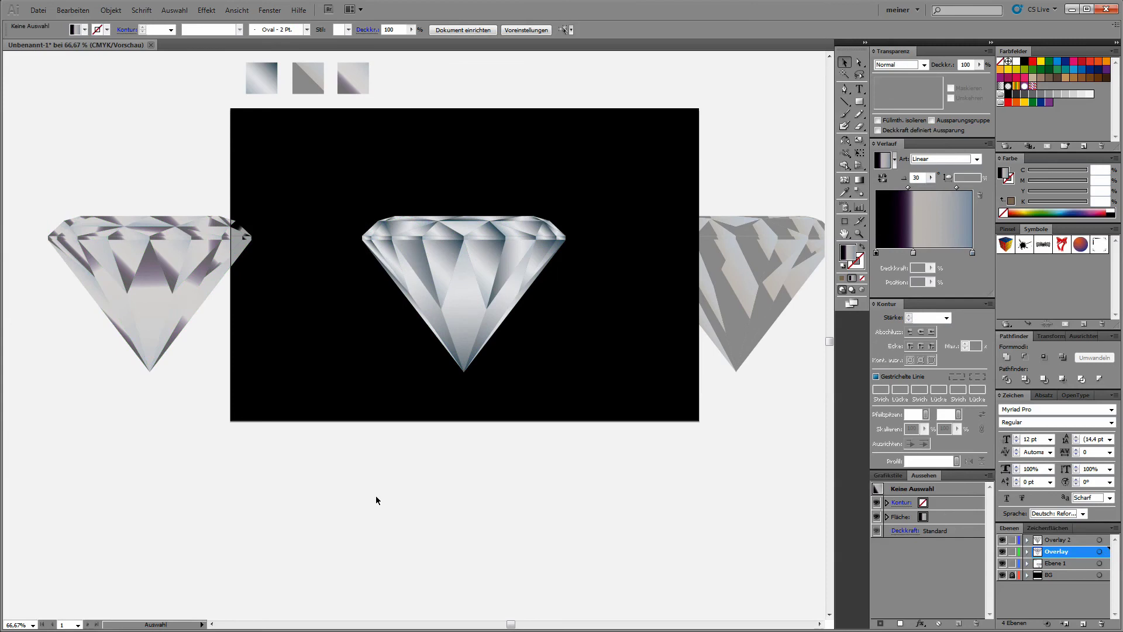
click(1011, 575)
Step: Give the background rectangle a reversed radial gradient with the brown middle stop removed
click(665, 315)
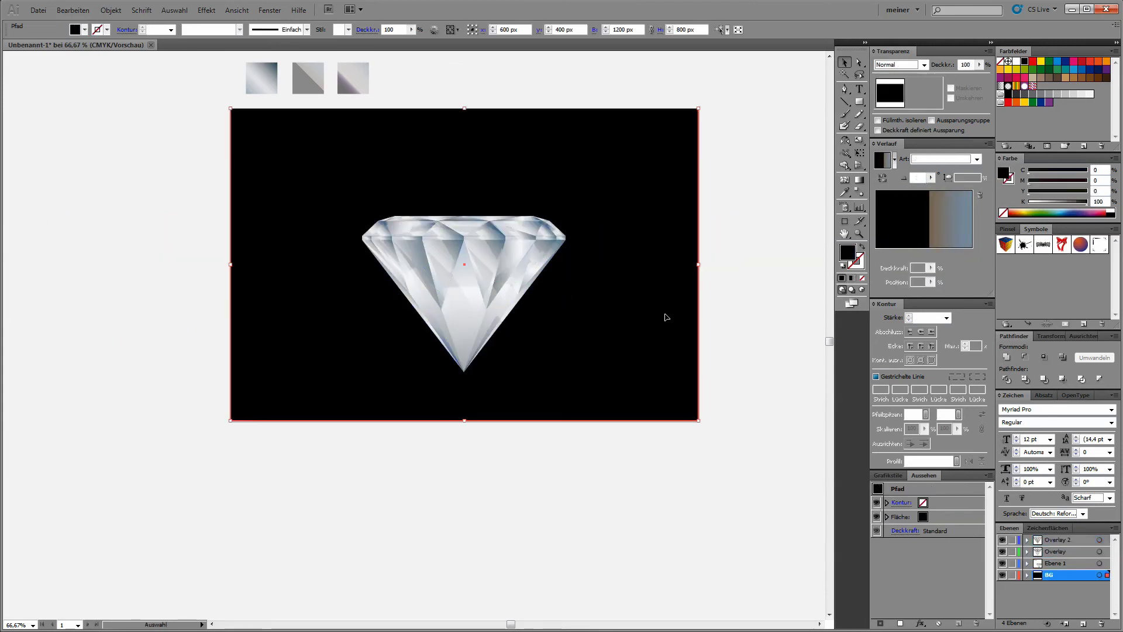
click(897, 223)
click(928, 253)
click(977, 158)
click(935, 174)
click(882, 178)
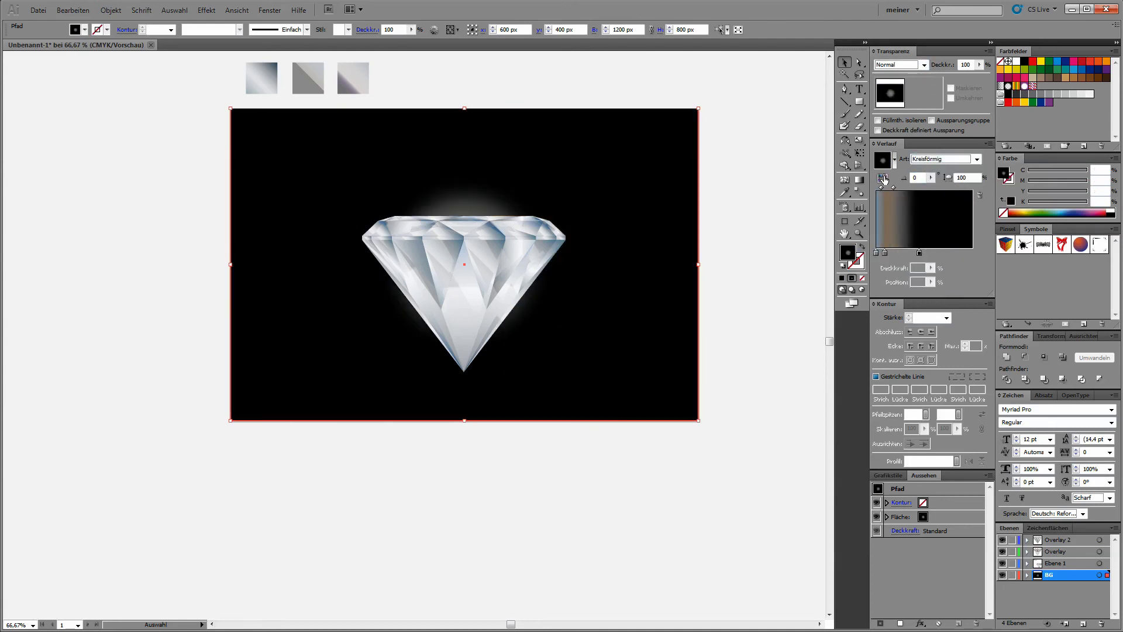
mouse_move(884, 253)
mouse_down()
mouse_move(891, 265)
mouse_move(972, 253)
mouse_up()
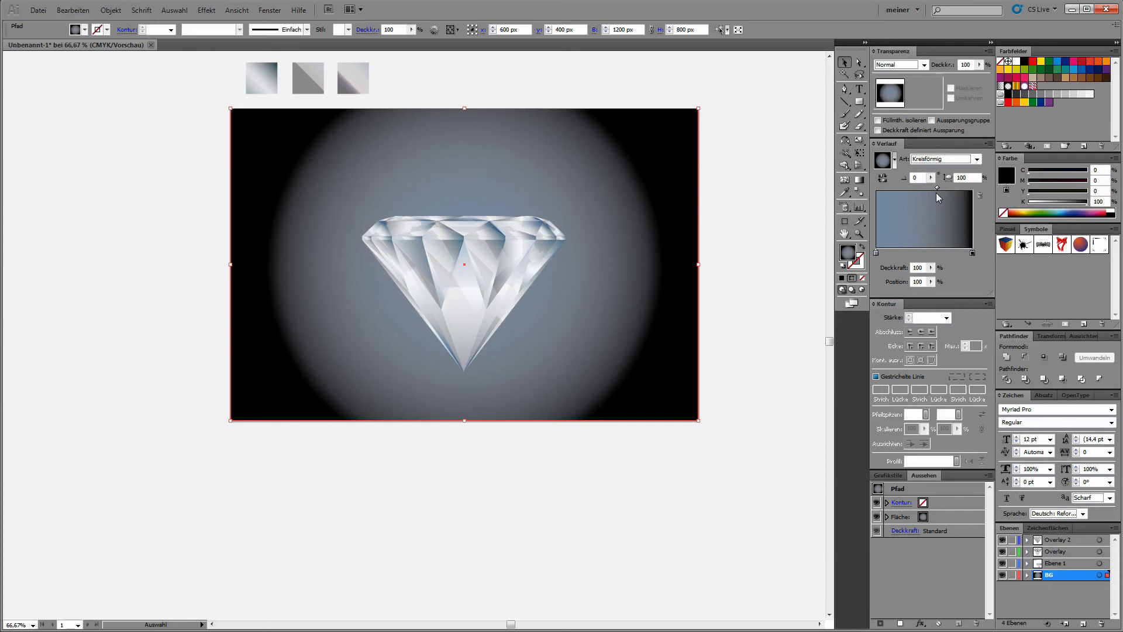
drag(903, 187, 892, 187)
Step: Select all of the diamond's paths and scale the diamond down slightly
key(a)
click(754, 161)
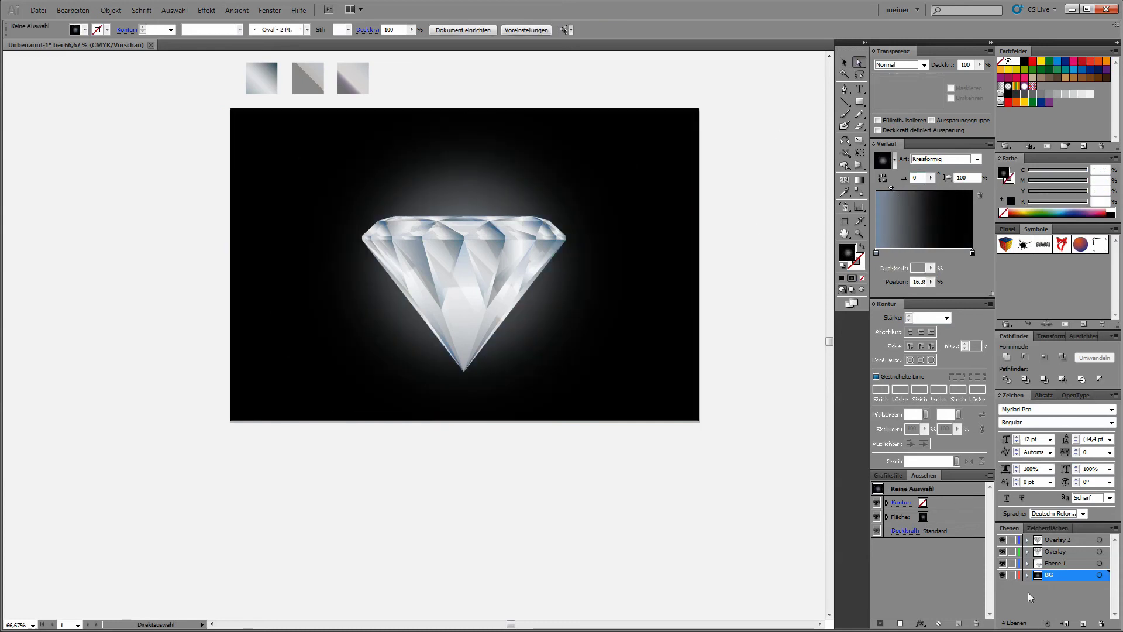
mouse_move(456, 308)
mouse_down()
mouse_move(582, 239)
mouse_move(556, 231)
mouse_up()
key(v)
mouse_move(358, 208)
mouse_down()
mouse_move(502, 344)
mouse_move(502, 321)
mouse_up()
Step: Set the background gradient's outer stop to 85.4% and lock the BG layer
key(ctrl+shift+a)
click(653, 326)
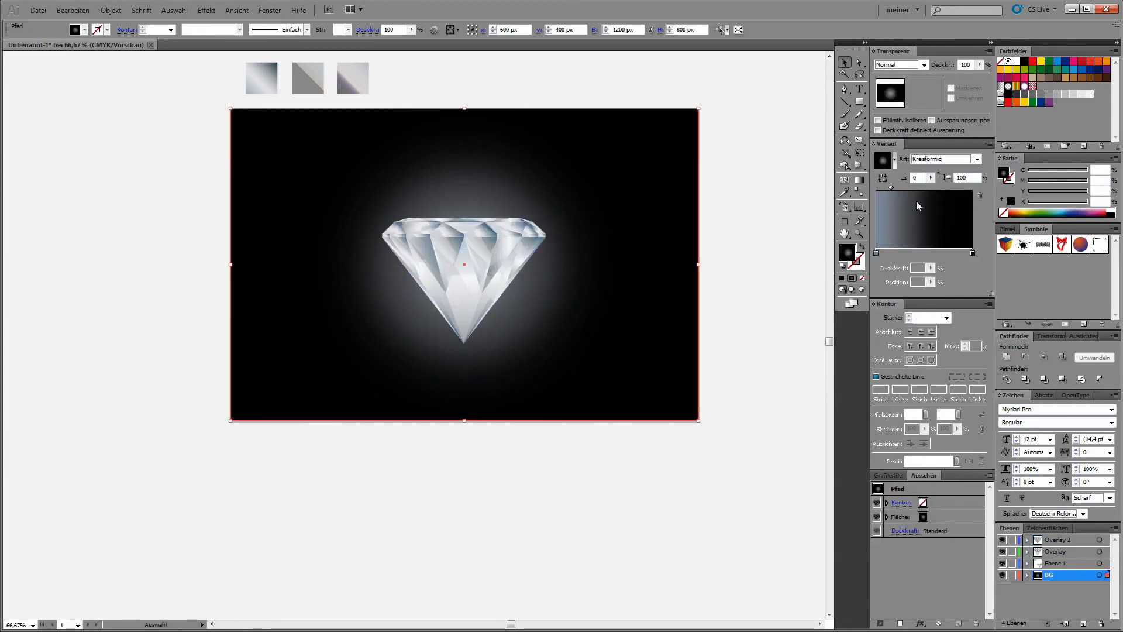
drag(972, 253, 957, 253)
click(1084, 541)
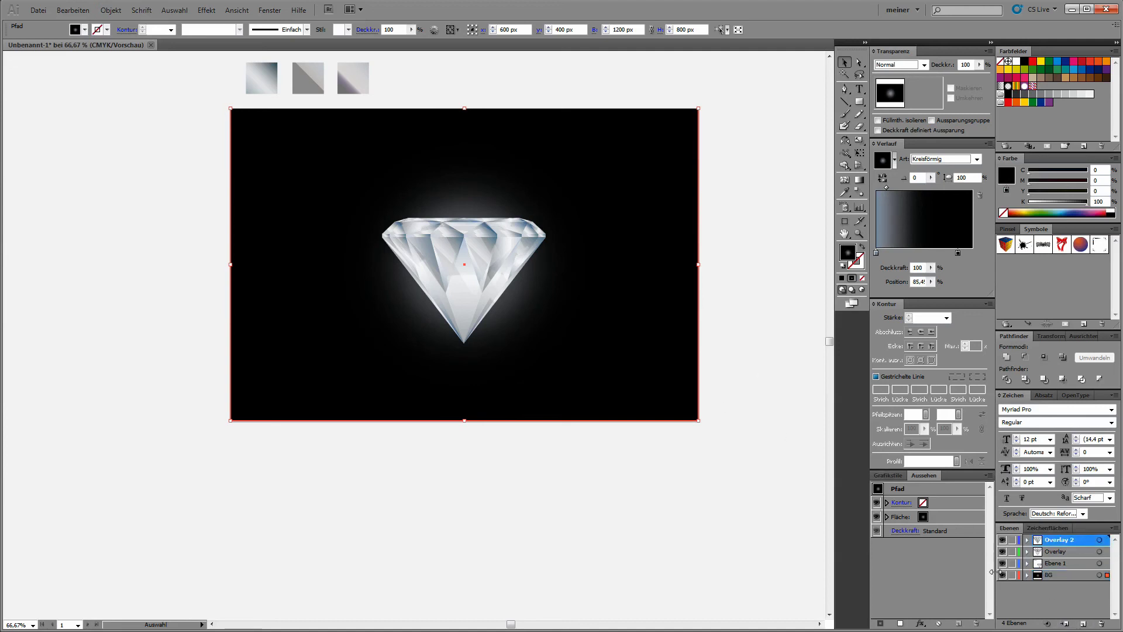
click(1012, 574)
Step: Draw a circle filled with a white radial gradient fading to transparent
drag(401, 176, 535, 341)
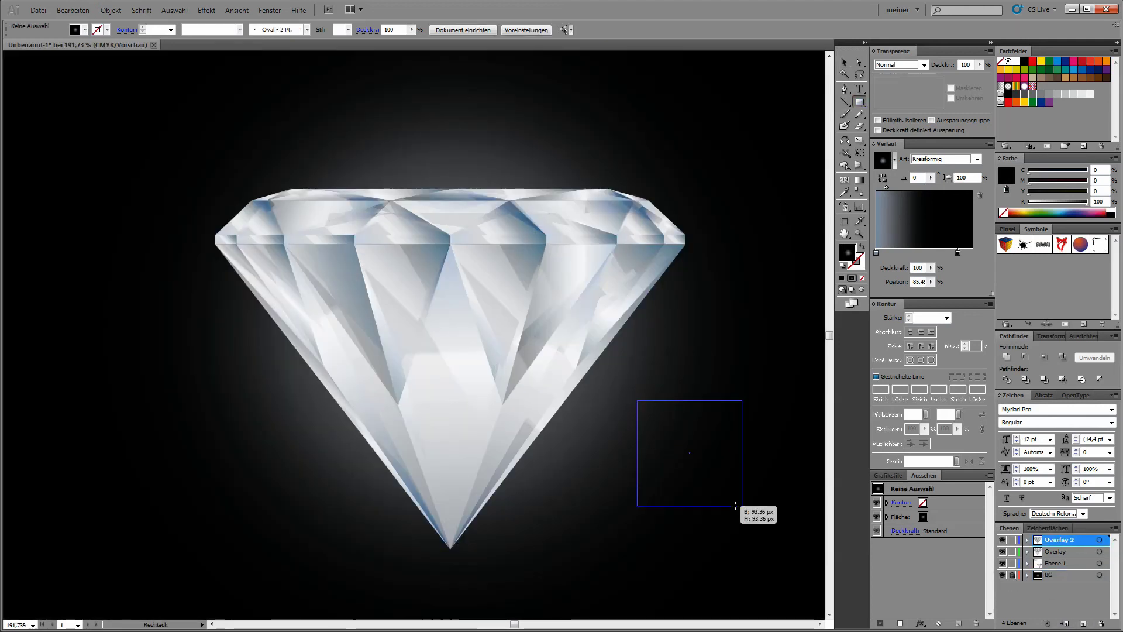
drag(858, 100, 896, 131)
drag(660, 361, 767, 468)
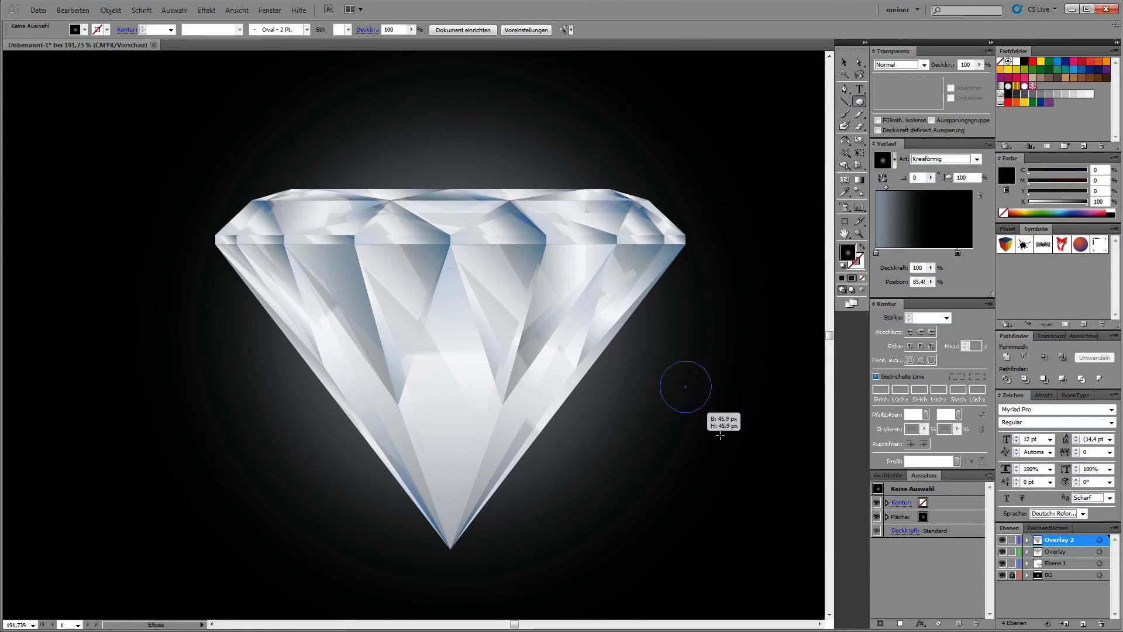
click(959, 257)
mouse_move(959, 258)
mouse_down()
mouse_move(972, 255)
mouse_move(877, 274)
mouse_up()
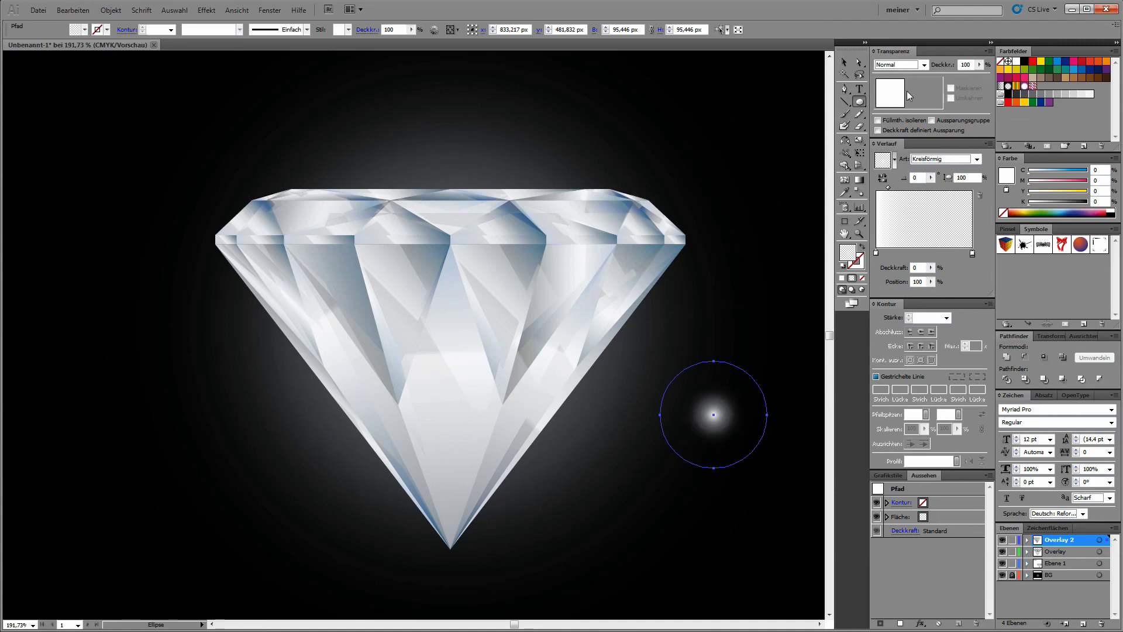
Step: Move the white glow onto the diamond's top-right corner
key(a)
click(626, 338)
key(ctrl+minus)
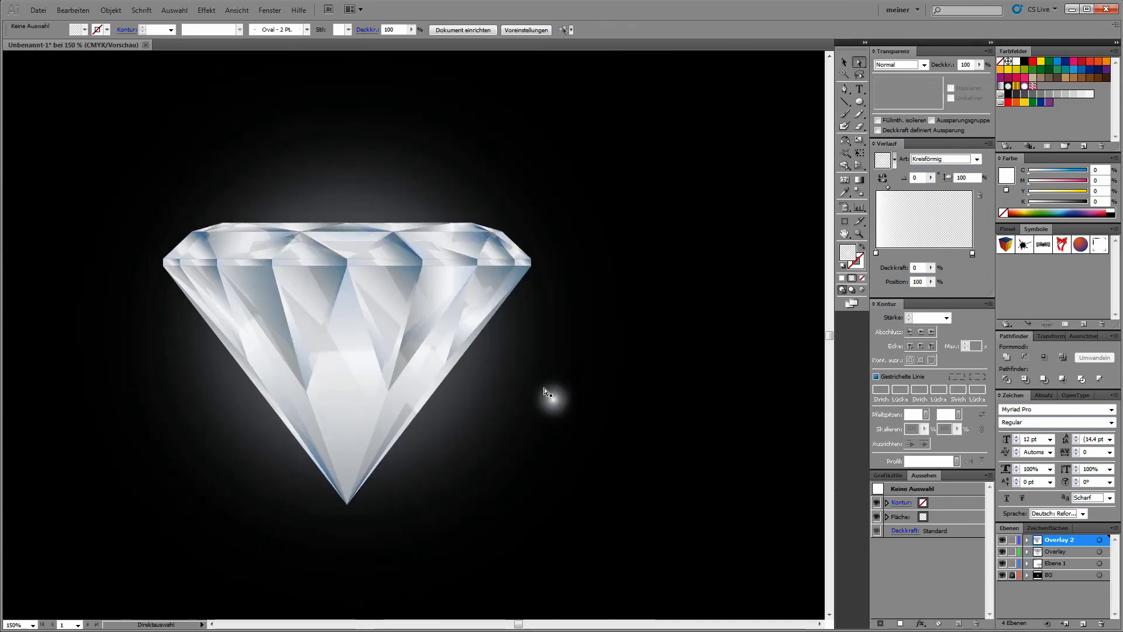
click(583, 364)
mouse_move(588, 364)
mouse_down()
mouse_move(498, 226)
mouse_move(305, 253)
mouse_move(516, 326)
mouse_up()
click(638, 270)
Step: Place a copy of the glow on the diamond's right edge and shrink it
click(664, 333)
alt+click(356, 281)
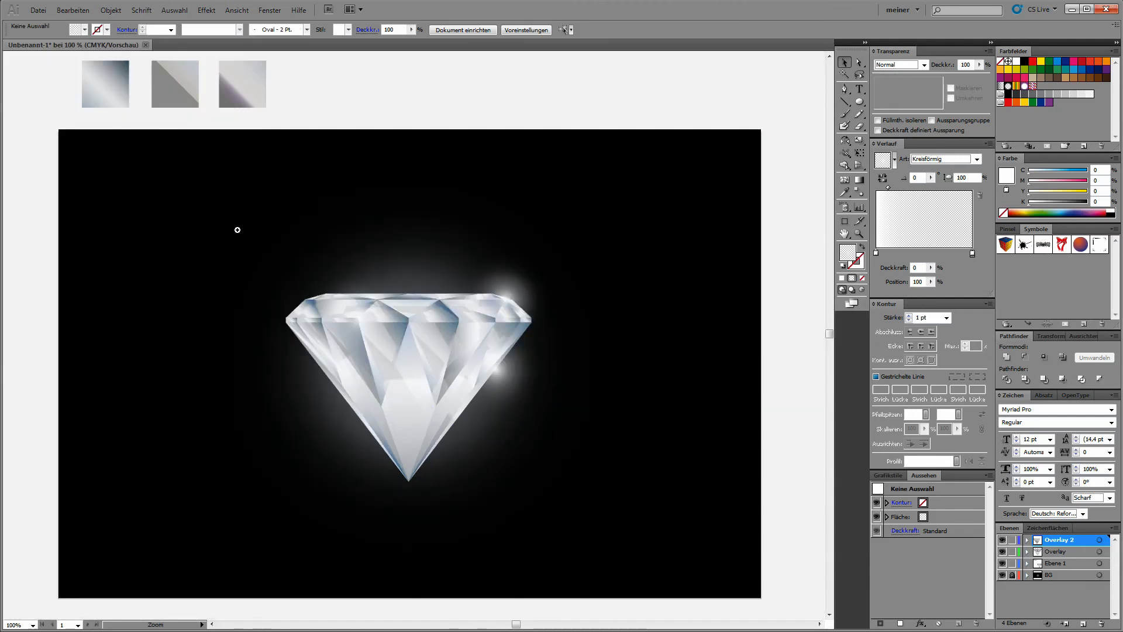
drag(237, 229, 582, 484)
click(696, 476)
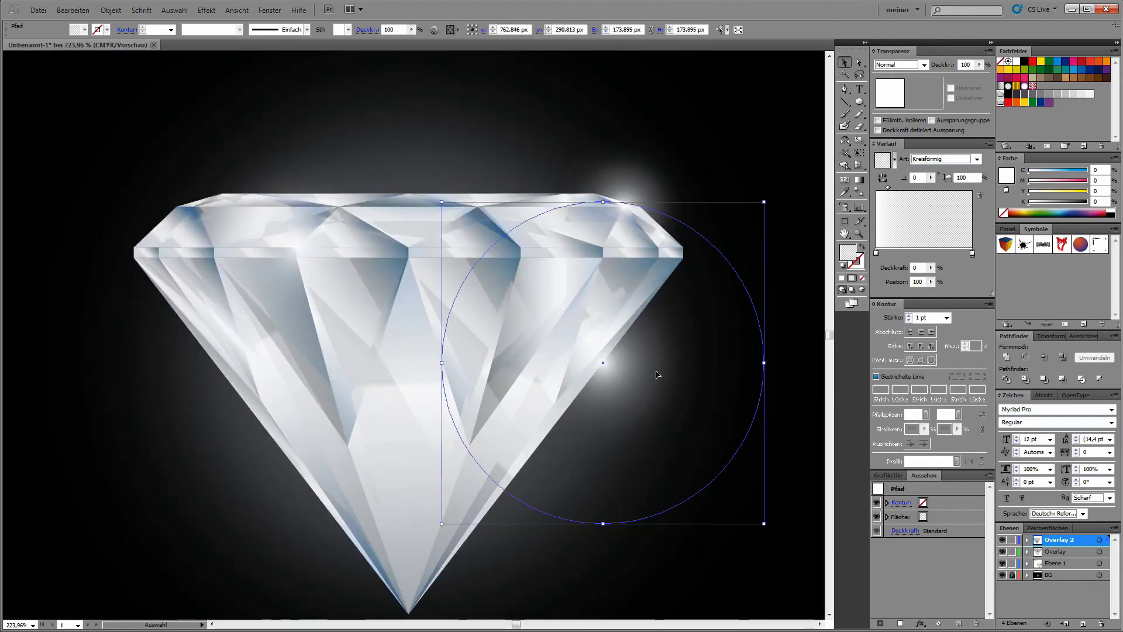
drag(763, 362, 718, 362)
Step: Move the corner glow further right and shrink it
click(784, 326)
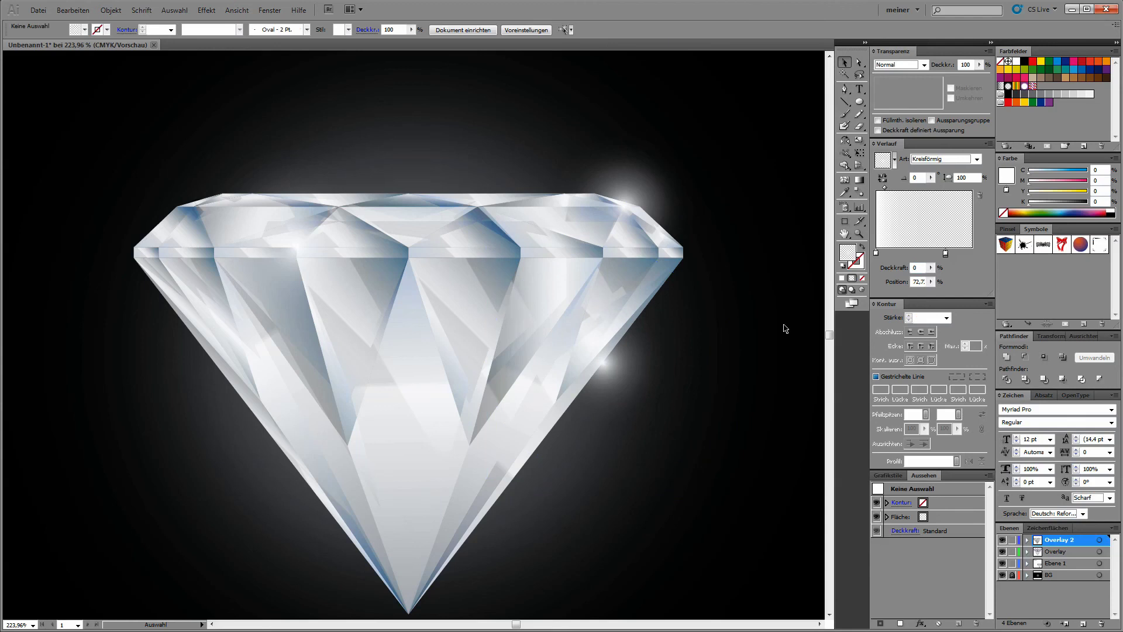
drag(298, 245, 684, 252)
key(ctrl+minus)
drag(622, 190, 566, 254)
key(ctrl+minus)
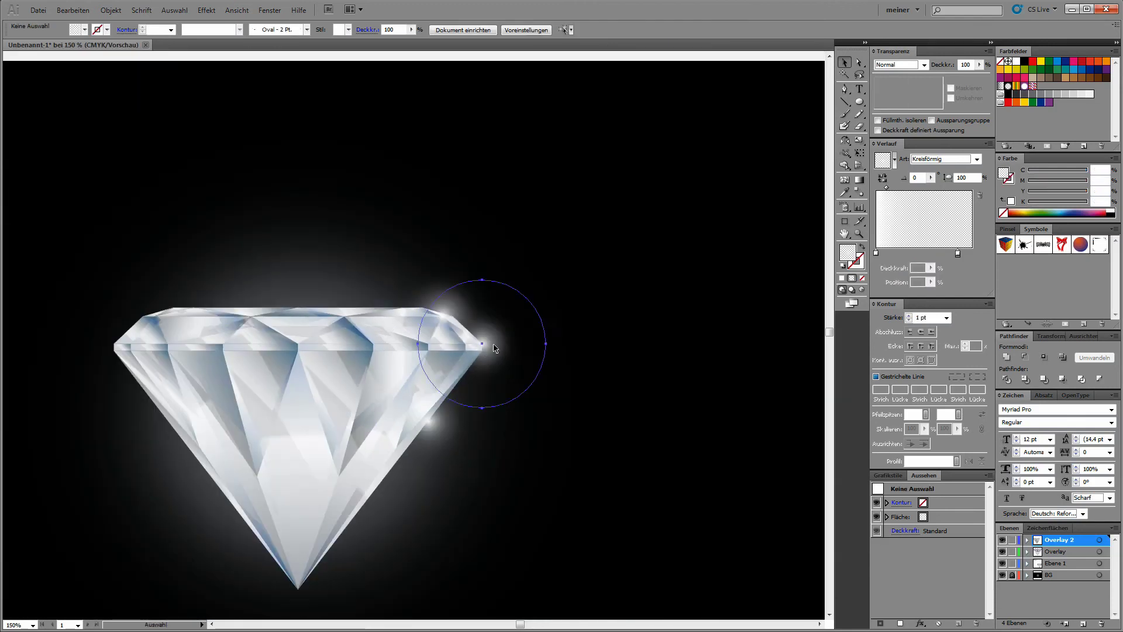
key(ctrl+minus)
Step: Reposition and resize the corner glow onto the crown, then view the full artboard
drag(494, 354, 446, 370)
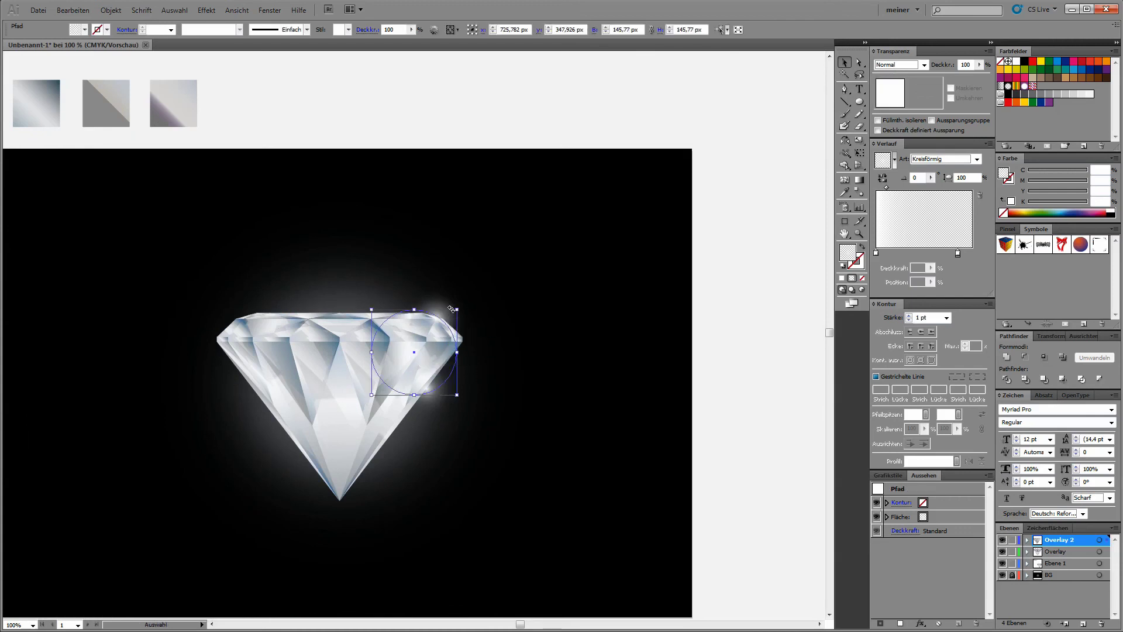
drag(452, 309, 595, 251)
click(556, 389)
click(515, 406)
key(ctrl+minus)
drag(351, 439, 391, 401)
Step: Hide all panels with Tab and zoom in close on the finished diamond
key(Tab)
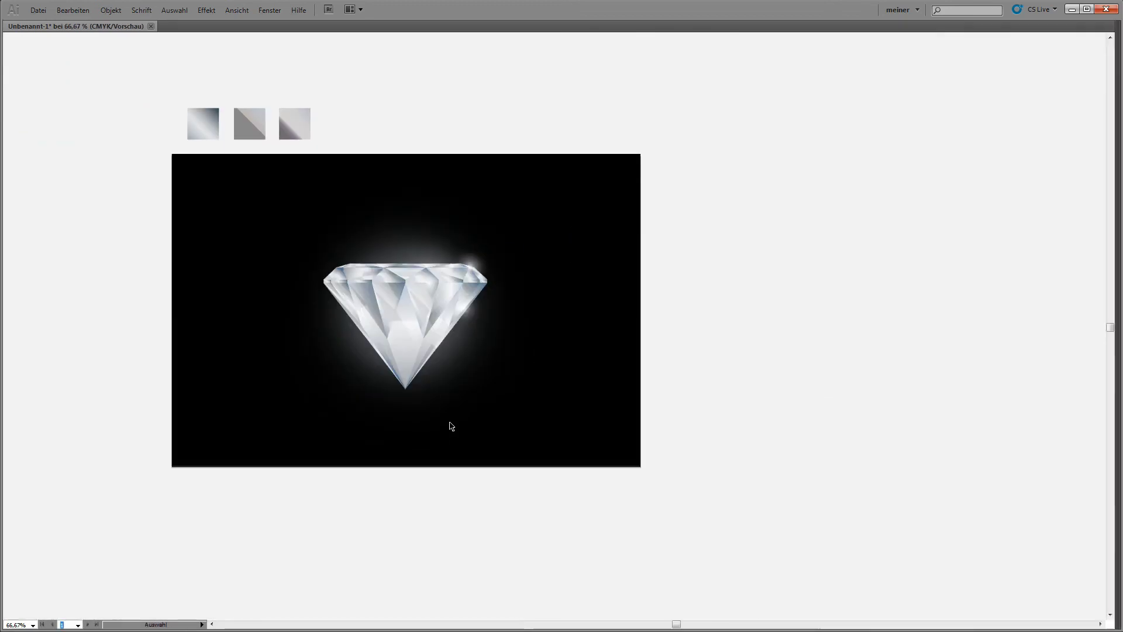
drag(298, 243, 569, 428)
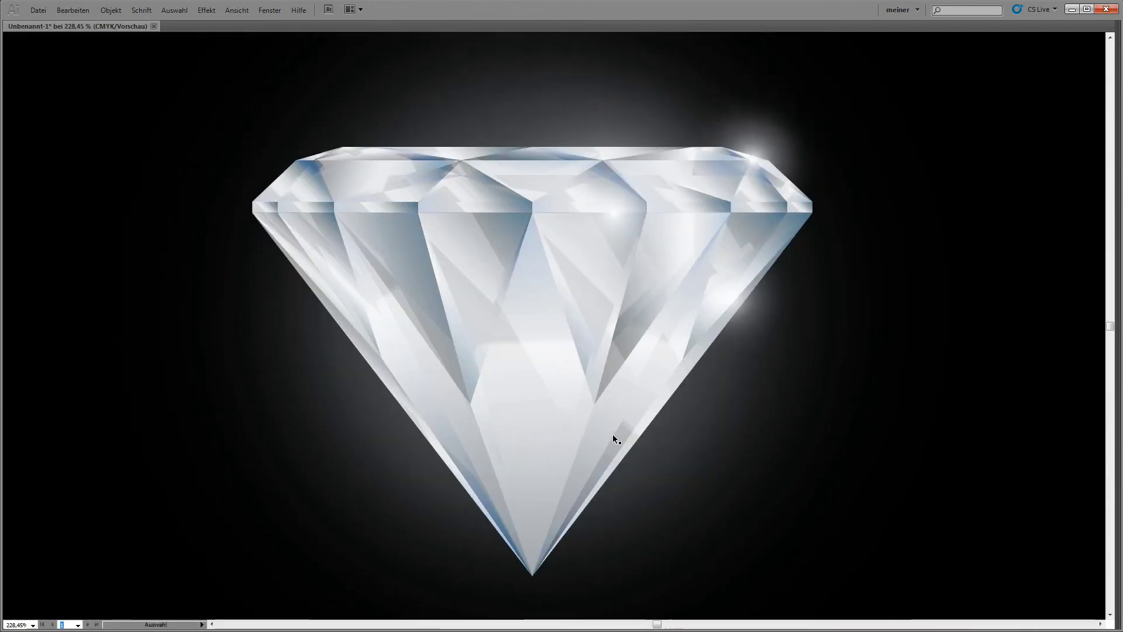